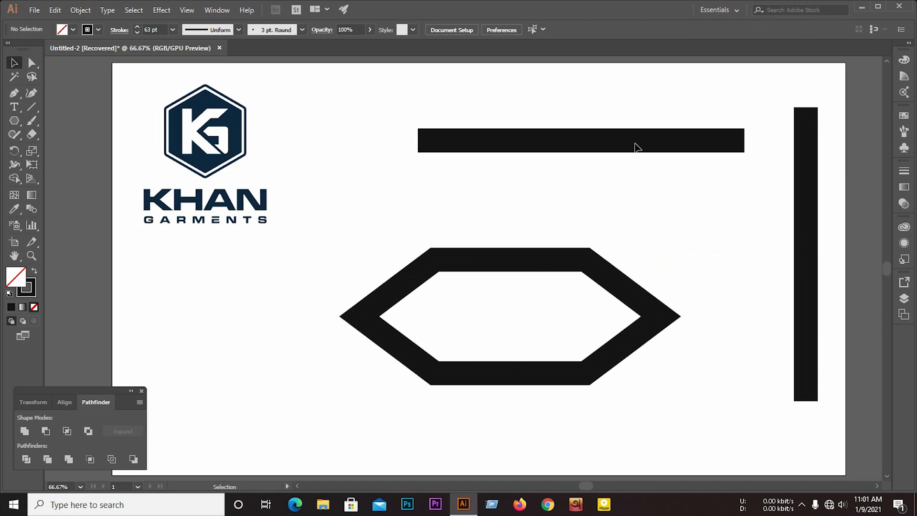
# Expand the strokes of the hexagon and both bars into filled shapes, and ungroup them into separate objects.
pyautogui.moveTo(349, 91); pyautogui.dragTo(784, 416)
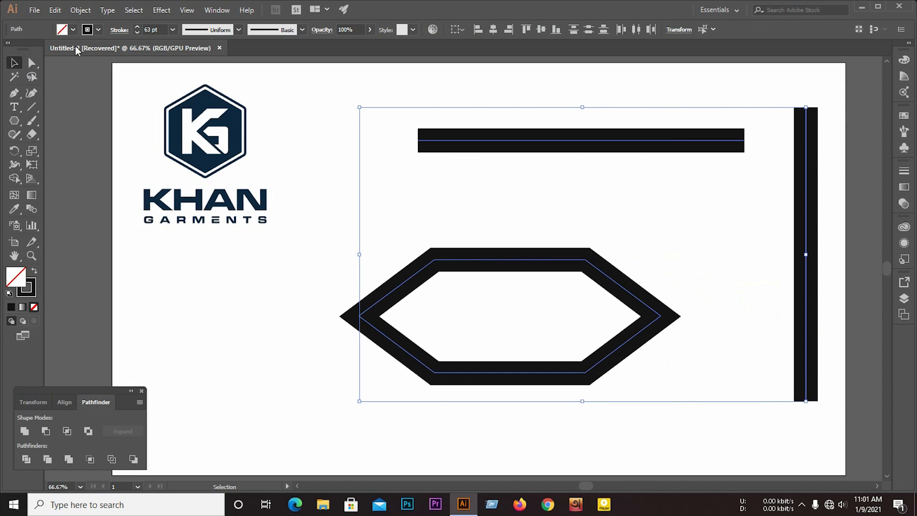
pyautogui.click(79, 10)
pyautogui.click(163, 128)
pyautogui.click(430, 315)
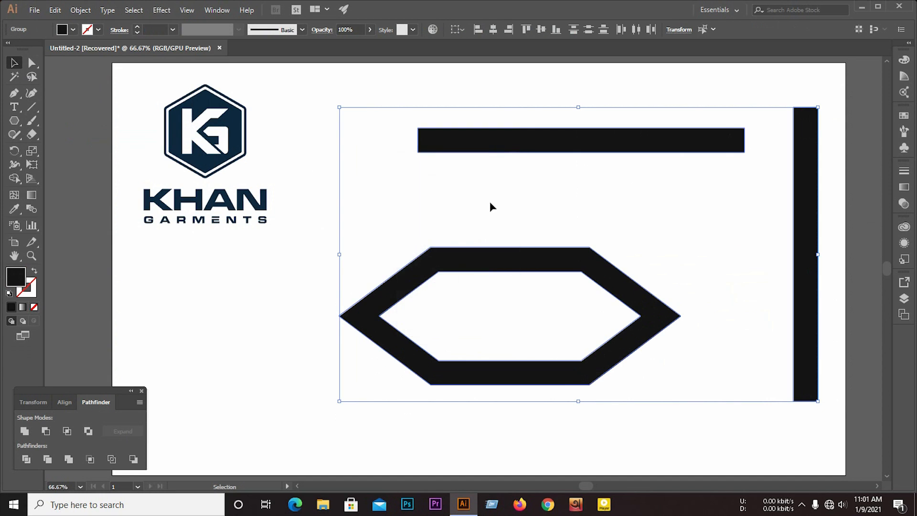
pyautogui.click(458, 203)
pyautogui.rightClick(592, 281)
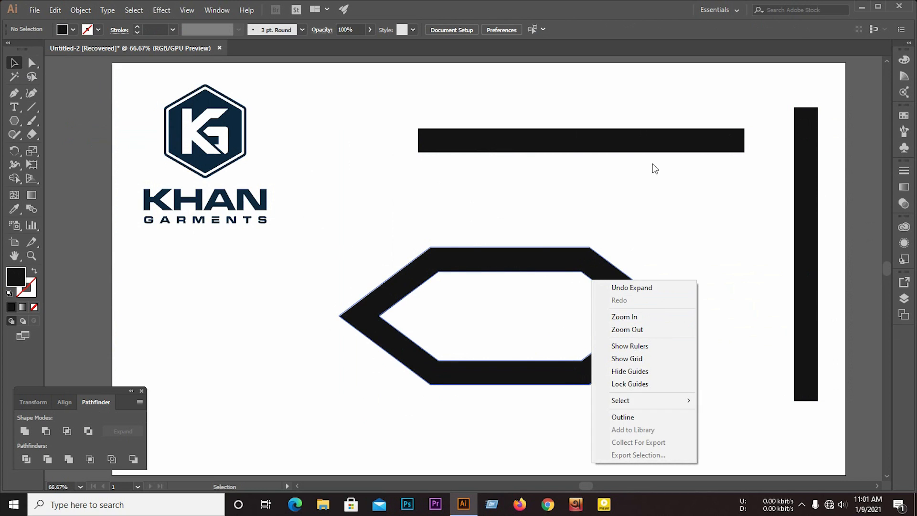
pyautogui.rightClick(641, 140)
pyautogui.click(628, 190)
# Place a copy of the vertical bar over the hexagon's left tip and shorten it to the hexagon's height.
pyautogui.moveTo(809, 198); pyautogui.dragTo(353, 276)
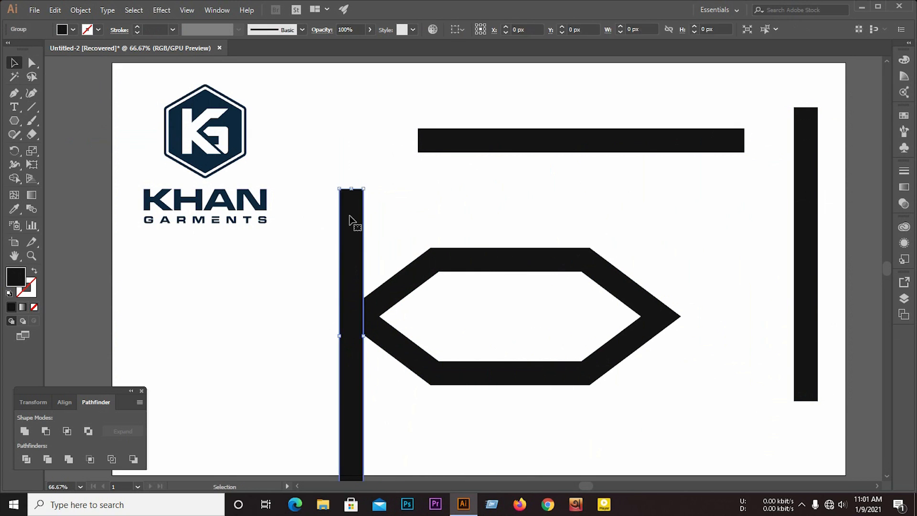
pyautogui.moveTo(351, 189); pyautogui.dragTo(349, 249)
pyautogui.scroll(-3, 365, 287)
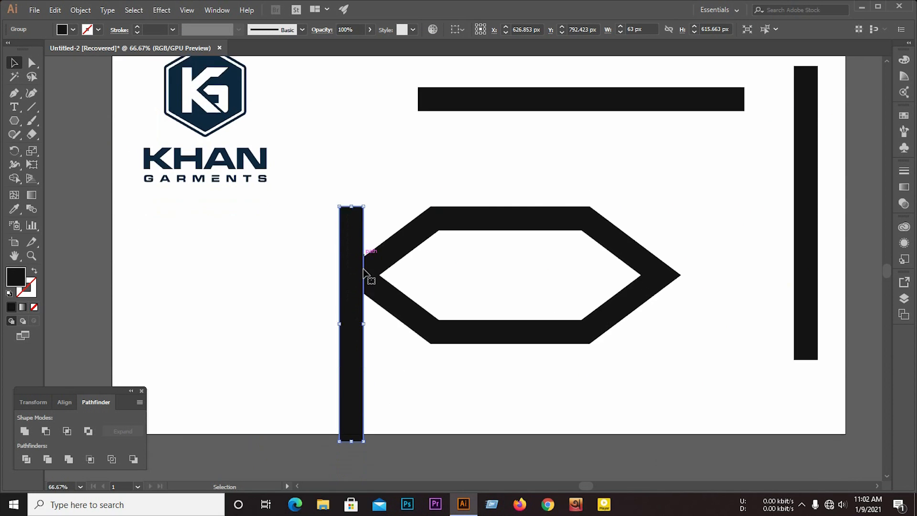
pyautogui.moveTo(354, 414); pyautogui.dragTo(353, 316)
pyautogui.click(457, 366)
pyautogui.scroll(-1, 457, 366)
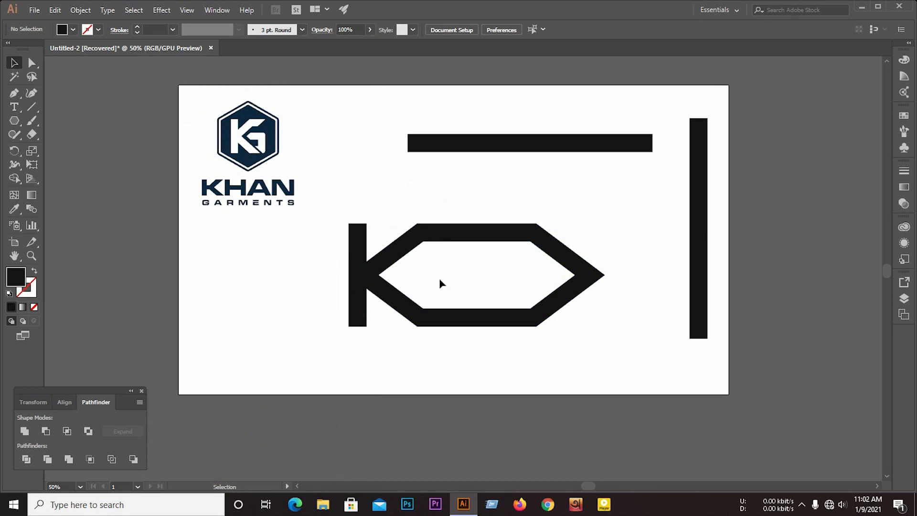
# Draw a vertical line about 564 px tall across the hexagon, left of its centre.
pyautogui.scroll(1, 440, 279)
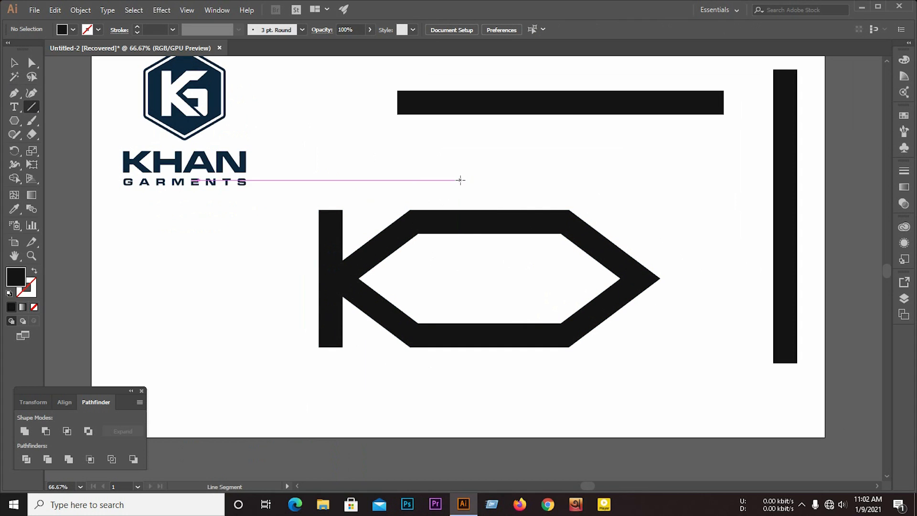
pyautogui.moveTo(461, 180); pyautogui.dragTo(475, 393)
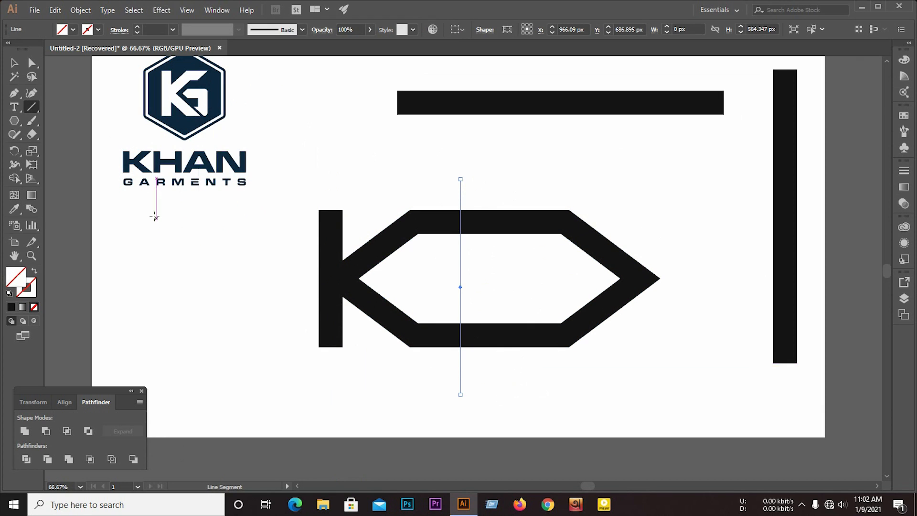
pyautogui.press('v')
# Stretch the K's vertical bar, the hexagon and the dividing line together slightly taller.
pyautogui.keyDown('shift'); pyautogui.click(459, 235); pyautogui.keyUp('shift')
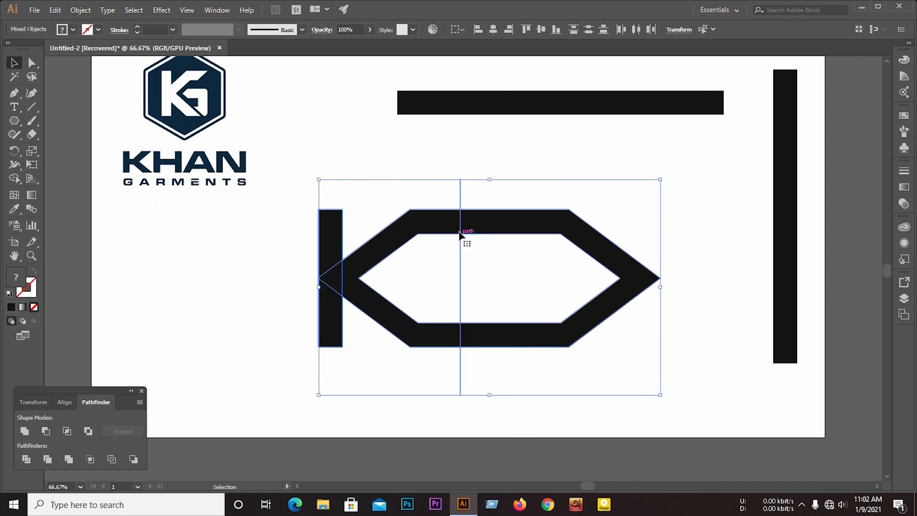
pyautogui.moveTo(488, 181); pyautogui.dragTo(492, 163)
pyautogui.click(532, 181)
# Divide the hexagon along the vertical line, ungroup the pieces and delete the part right of the line.
pyautogui.moveTo(345, 159); pyautogui.dragTo(518, 334)
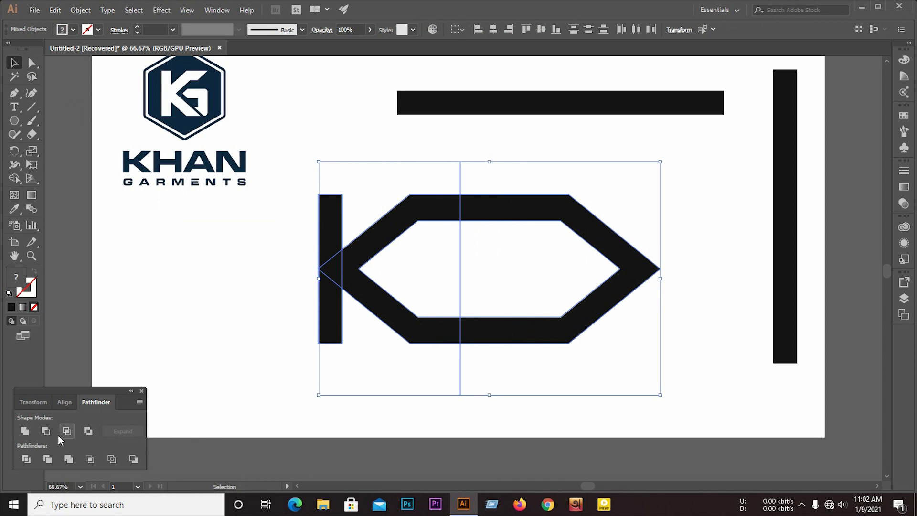
pyautogui.click(26, 459)
pyautogui.rightClick(482, 206)
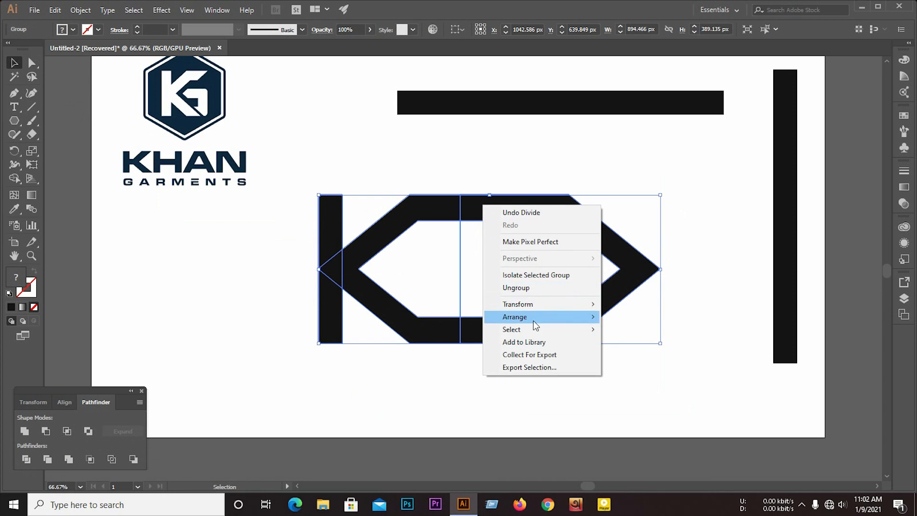
pyautogui.click(535, 288)
pyautogui.click(537, 271)
pyautogui.moveTo(485, 179); pyautogui.dragTo(632, 370)
pyautogui.press('Delete')
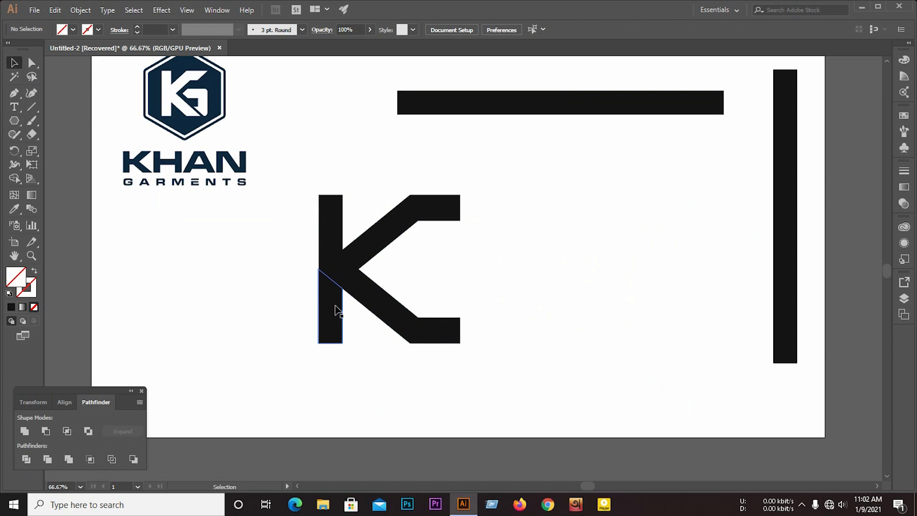
# Set a shortened copy of the vertical bar aside and centre a copy of the horizontal bar on the K's middle.
pyautogui.moveTo(791, 259); pyautogui.dragTo(453, 339)
pyautogui.moveTo(449, 149); pyautogui.dragTo(441, 270)
pyautogui.moveTo(515, 112); pyautogui.dragTo(433, 273)
pyautogui.moveTo(440, 305); pyautogui.dragTo(649, 338)
pyautogui.moveTo(483, 269); pyautogui.dragTo(483, 276)
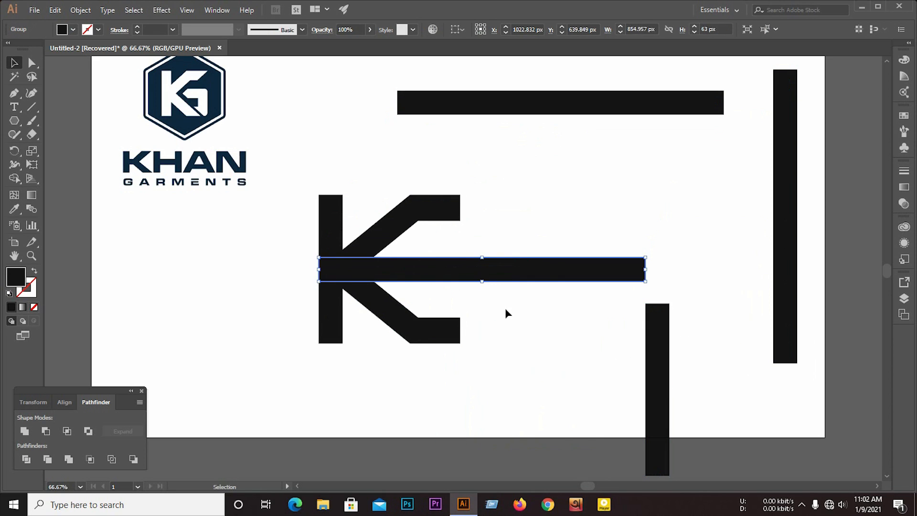
# Shorten the middle bar to the ends of the K's arms and place a copy of the short vertical bar flush beneath its end.
pyautogui.click(530, 316)
pyautogui.click(540, 280)
pyautogui.moveTo(645, 269); pyautogui.dragTo(460, 269)
pyautogui.click(534, 310)
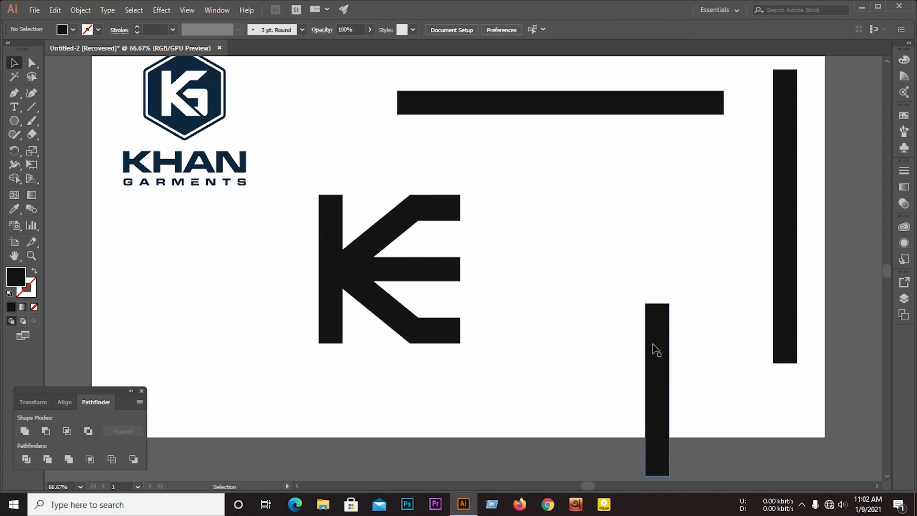
pyautogui.moveTo(657, 350); pyautogui.dragTo(447, 303)
# Offset the path of the K's arms by 24 px.
pyautogui.click(368, 269)
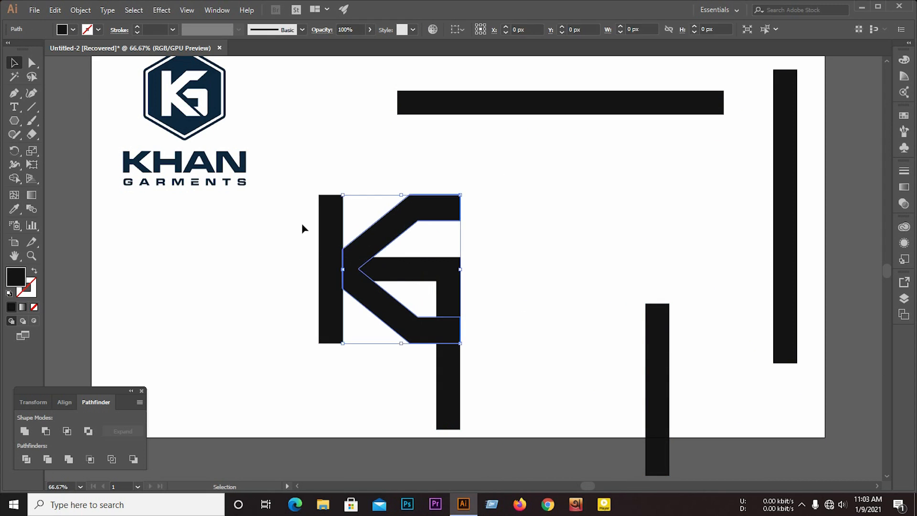
pyautogui.click(81, 10)
pyautogui.moveTo(114, 264)
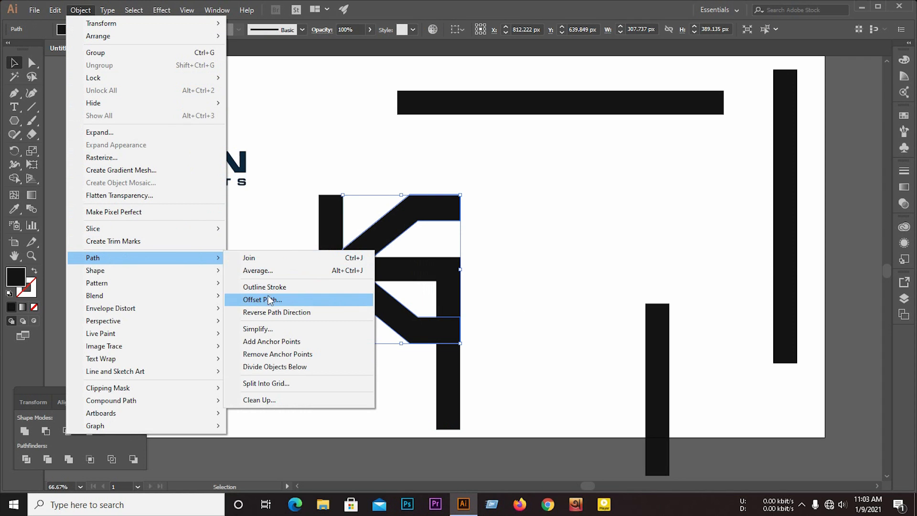
pyautogui.click(272, 300)
pyautogui.click(703, 240)
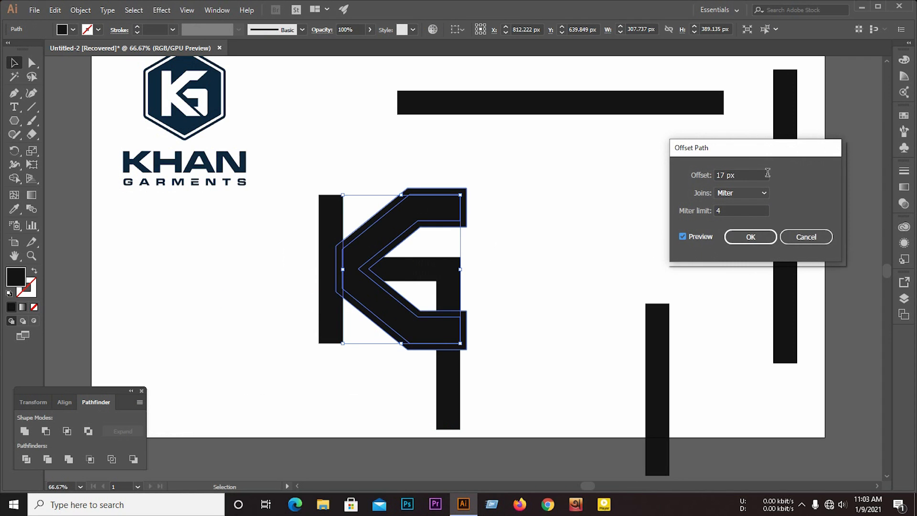
pyautogui.press('Up')
pyautogui.press('Up')
pyautogui.press('Up')
pyautogui.press('Up')
pyautogui.press('Up')
pyautogui.press('Up')
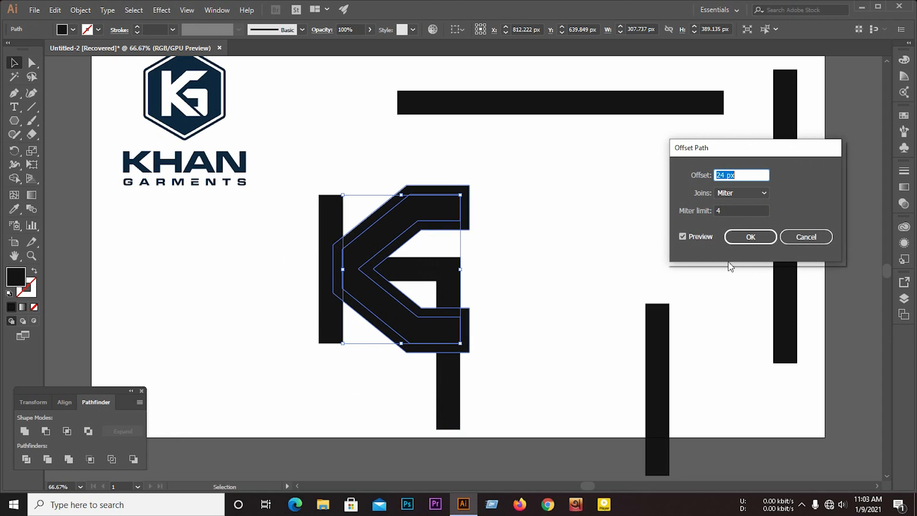
pyautogui.press('Up')
pyautogui.click(751, 239)
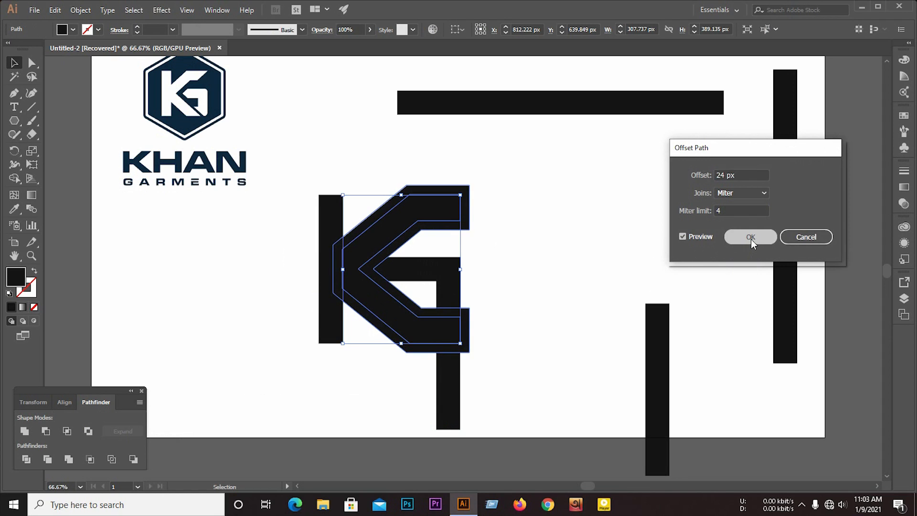
# Divide the overlapping K, offset outline and G bars with Pathfinder, and ungroup the resulting pieces.
pyautogui.moveTo(304, 200); pyautogui.dragTo(501, 267)
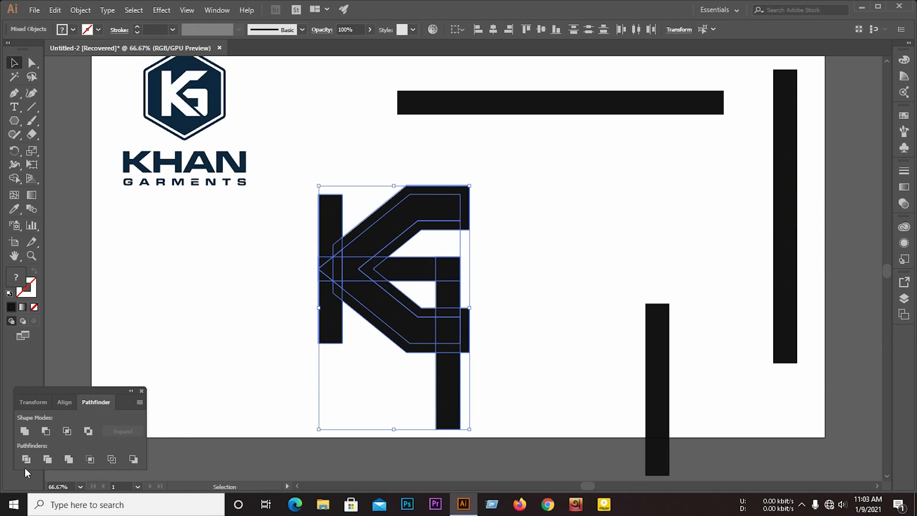
pyautogui.rightClick(452, 254)
pyautogui.click(478, 338)
# Delete the offset end piece right of the G's stem and the length of stem extending below the letters.
pyautogui.click(467, 327)
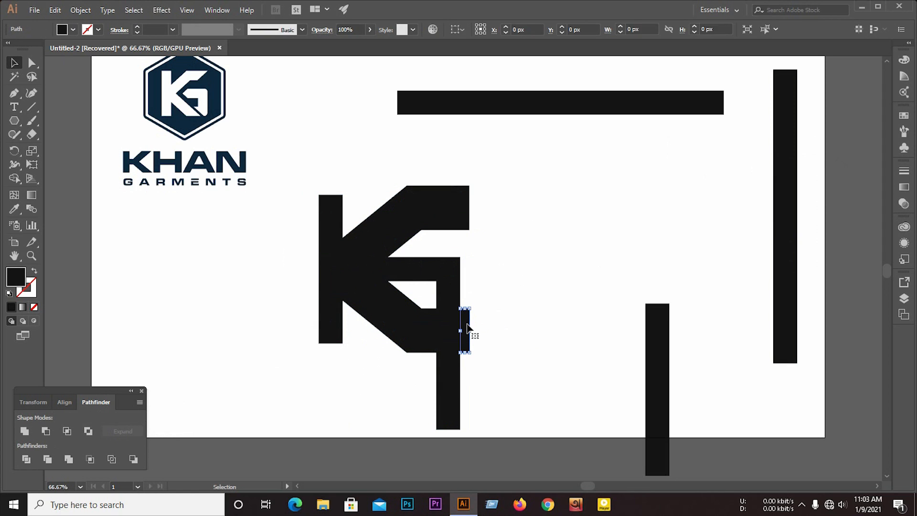
pyautogui.press('Delete')
pyautogui.scroll(2, 460, 383)
pyautogui.scroll(-1, 437, 381)
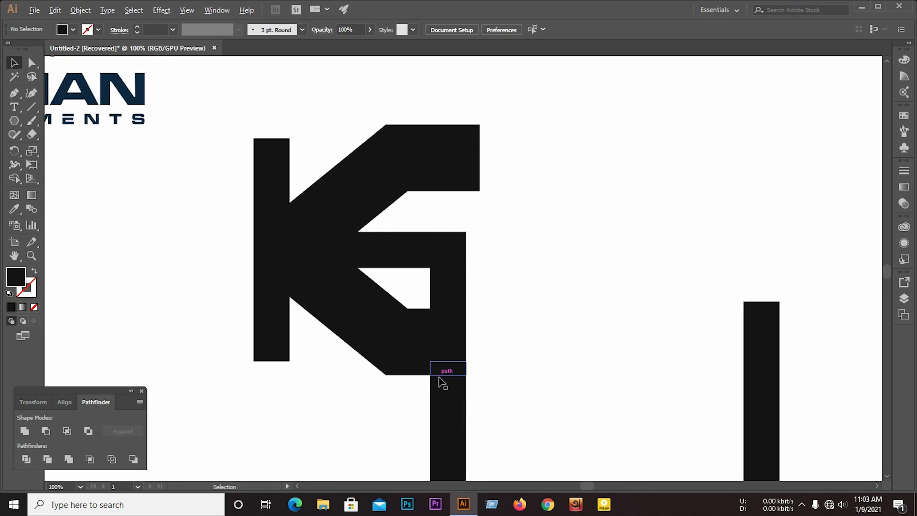
pyautogui.press('Delete')
# Delete the inner offset strips along both arms to open a gap between the K and the G.
pyautogui.click(367, 211)
pyautogui.press('Delete')
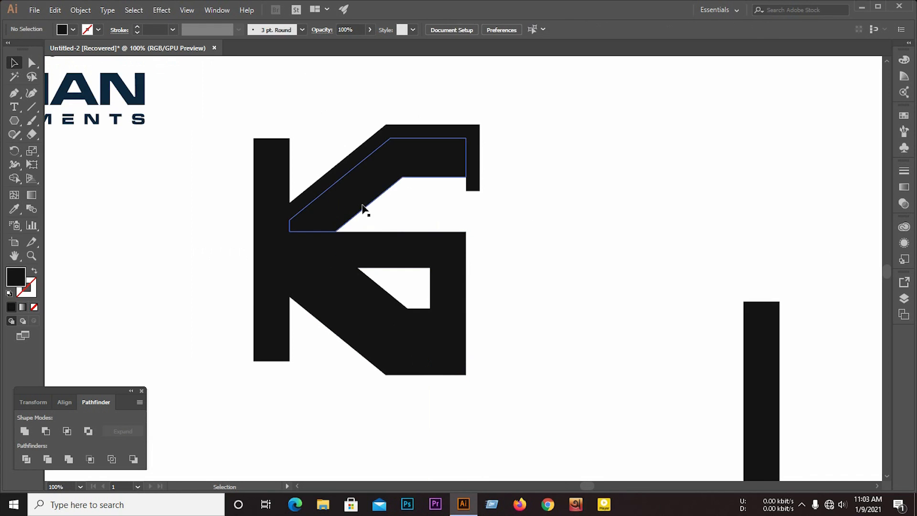
pyautogui.click(351, 287)
pyautogui.press('Delete')
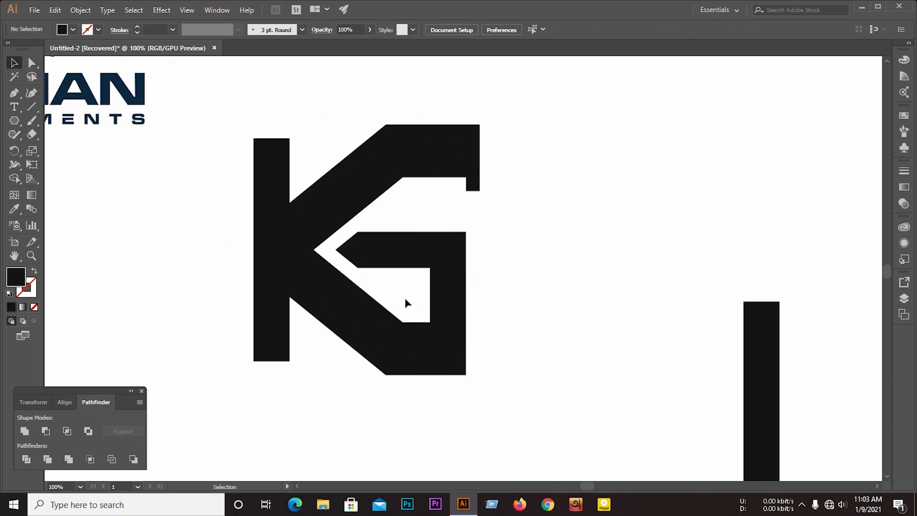
# Delete the outer offset strips along the K's lower and upper arms and beneath the G's stem.
pyautogui.click(352, 343)
pyautogui.press('Delete')
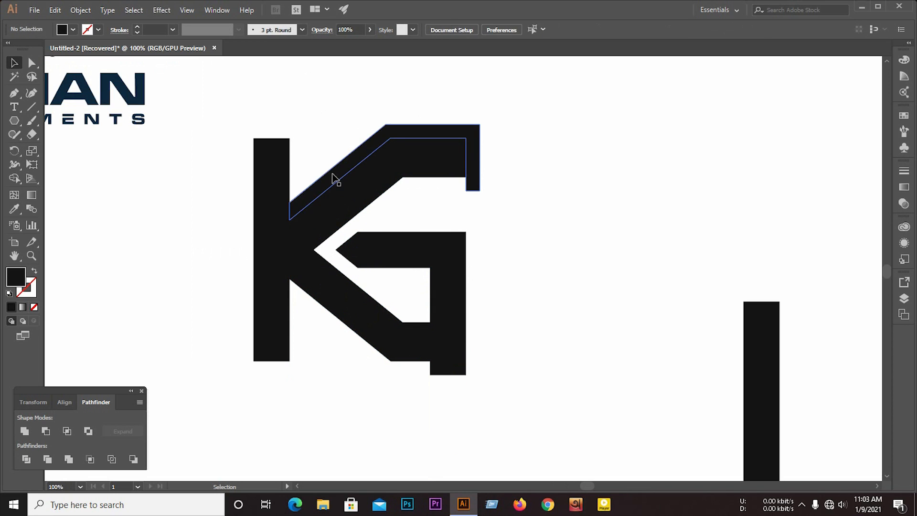
pyautogui.click(335, 178)
pyautogui.press('Delete')
pyautogui.click(449, 373)
pyautogui.press('Delete')
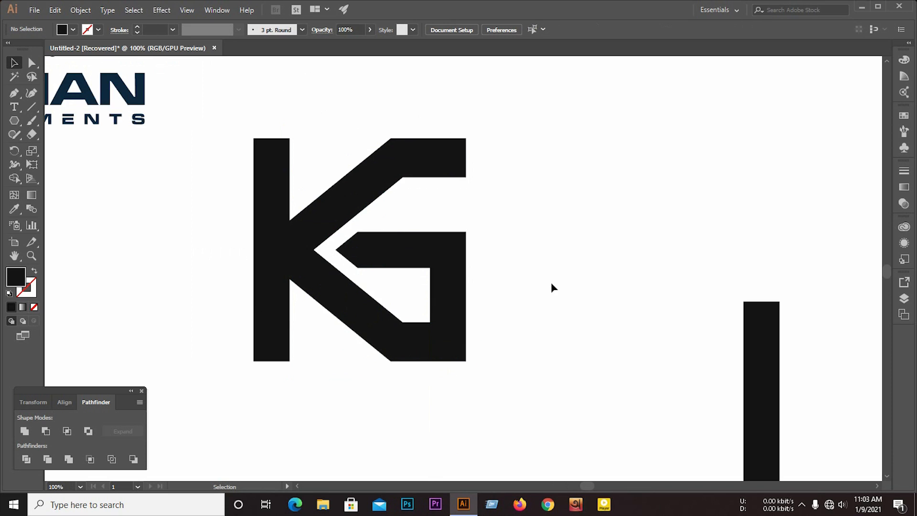
# Draw a diagonal line about 334 px wide and 268 px high from the K's inner vertex along its upper arm's edge.
pyautogui.scroll(-1, 551, 282)
pyautogui.scroll(1, 411, 231)
pyautogui.click(32, 107)
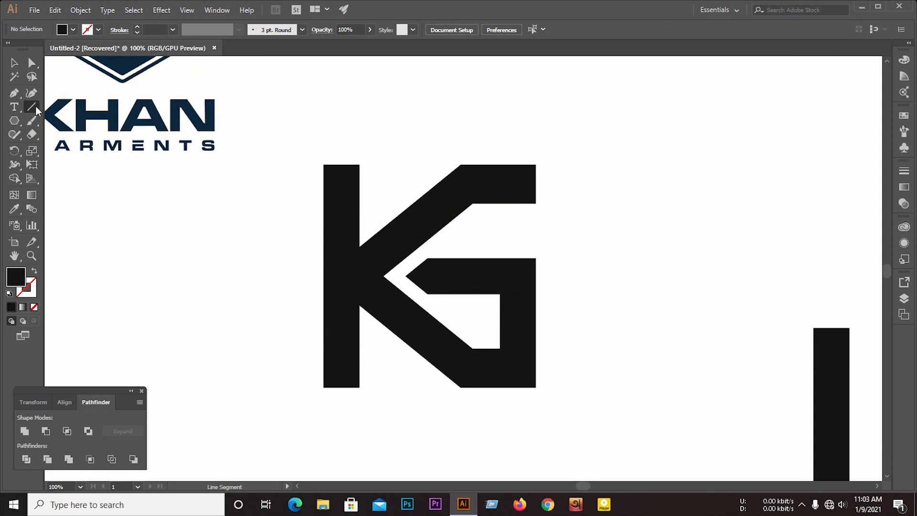
pyautogui.moveTo(383, 276)
pyautogui.mouseDown()
pyautogui.moveTo(567, 139)
pyautogui.moveTo(575, 123)
pyautogui.mouseUp()
pyautogui.click(14, 62)
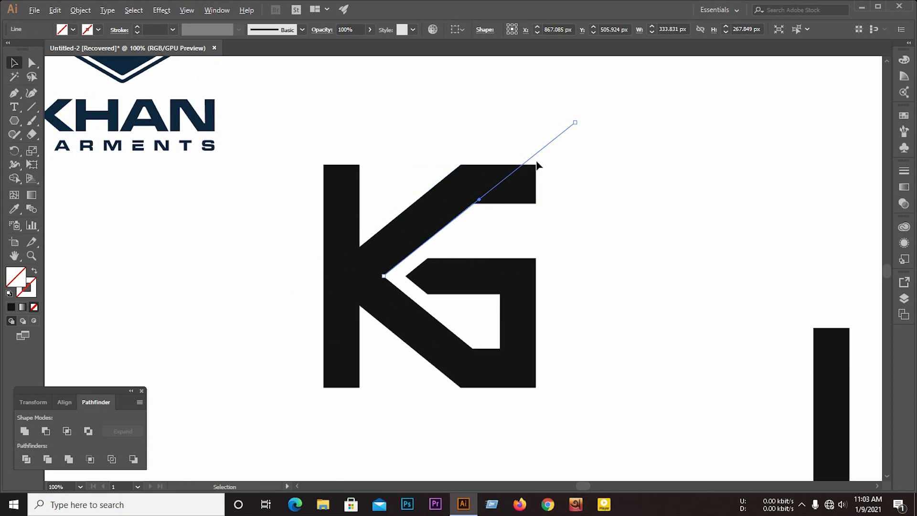
# Place a copy of the diagonal line through the upper arm's outer top corner and another copy in the empty area beside the letters.
pyautogui.scroll(1, 536, 166)
pyautogui.moveTo(541, 149); pyautogui.dragTo(557, 157)
pyautogui.click(374, 153)
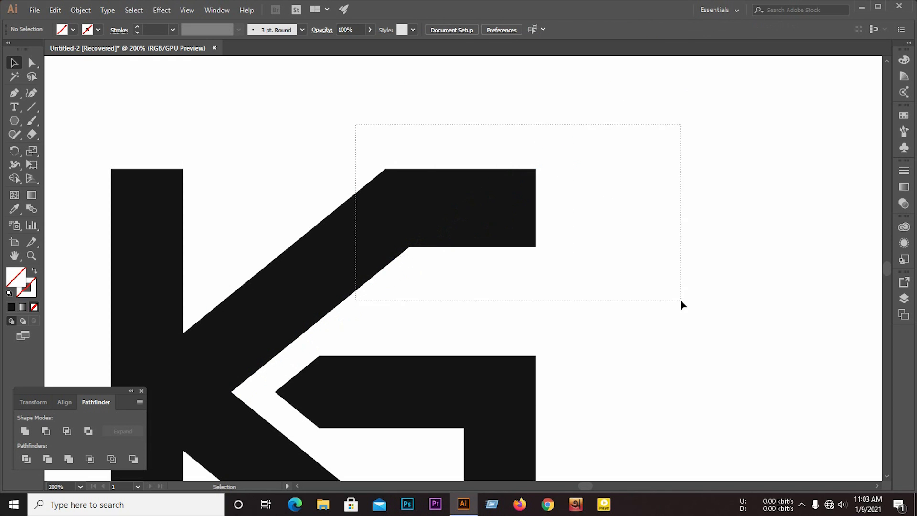
pyautogui.moveTo(682, 304); pyautogui.dragTo(682, 304)
pyautogui.scroll(-1, 282, 199)
pyautogui.click(591, 204)
pyautogui.moveTo(509, 154); pyautogui.dragTo(810, 145)
# Divide the upper arm along the diagonal lines, ungroup it and delete the end piece to leave a slanted tip.
pyautogui.moveTo(345, 138); pyautogui.dragTo(482, 263)
pyautogui.click(27, 459)
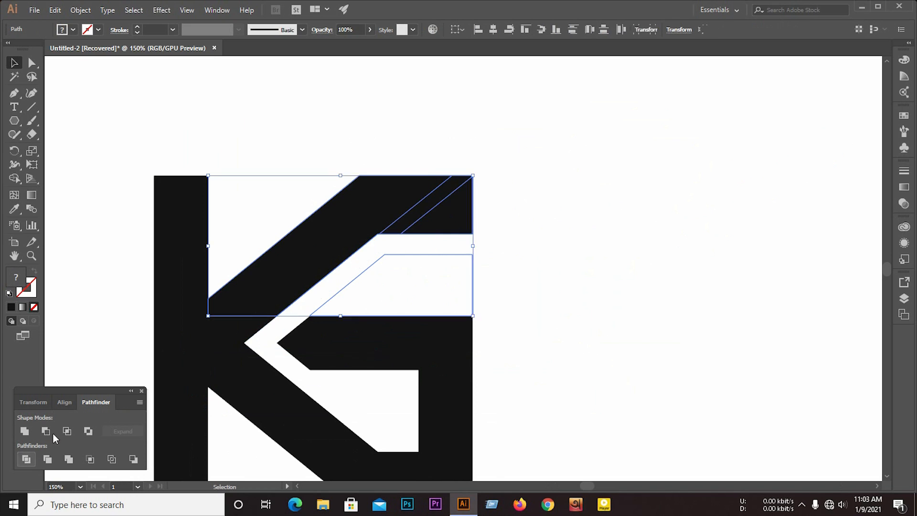
pyautogui.rightClick(415, 232)
pyautogui.click(442, 312)
pyautogui.click(464, 233)
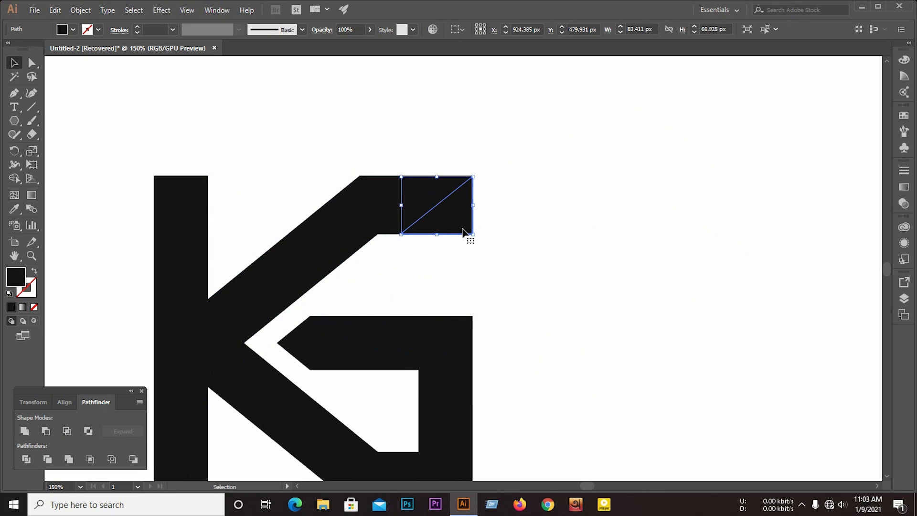
pyautogui.press('Delete')
# Reflect the spare diagonal line across the vertical axis.
pyautogui.scroll(-1, 527, 233)
pyautogui.moveTo(632, 142); pyautogui.dragTo(688, 173)
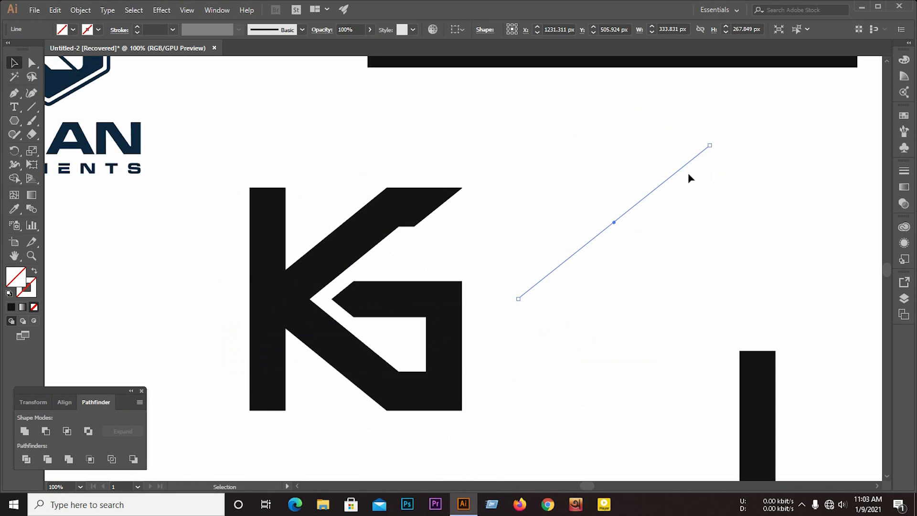
pyautogui.rightClick(693, 158)
pyautogui.moveTo(742, 327)
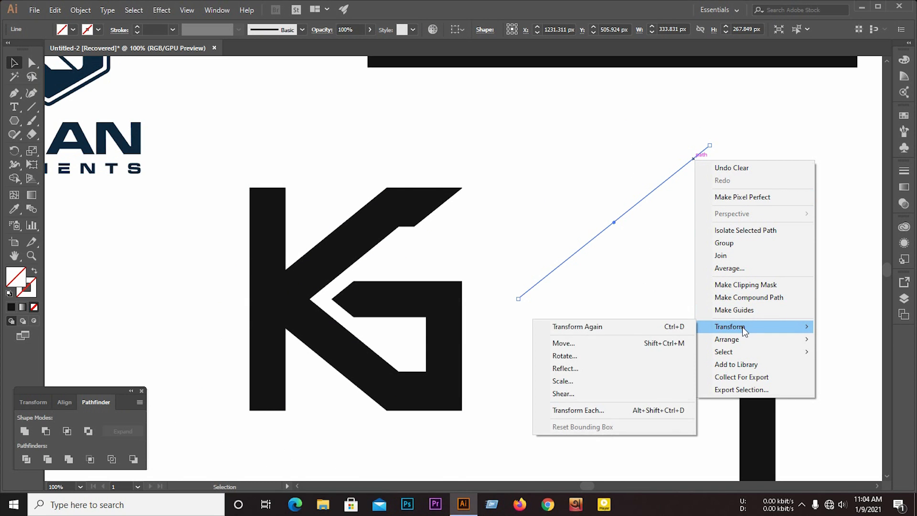
pyautogui.click(635, 369)
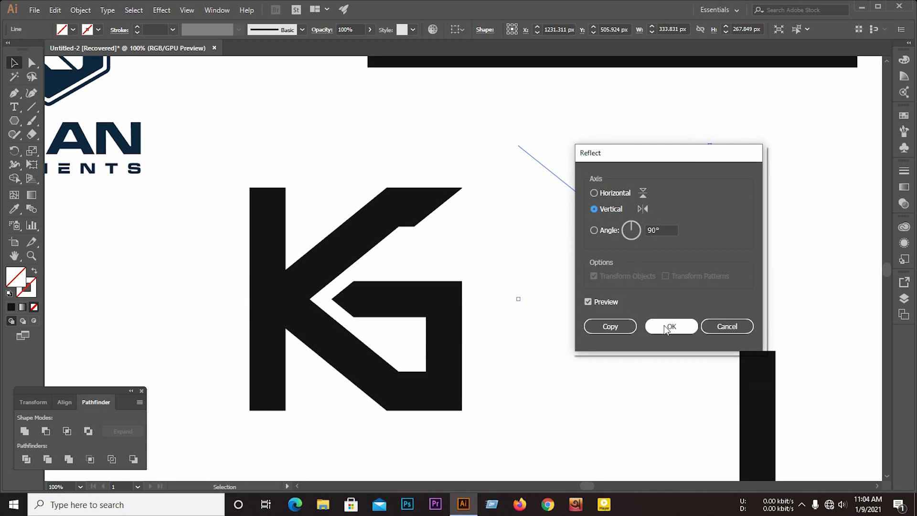
pyautogui.click(664, 325)
# Move the reflected diagonal line onto the inner edge of the K's lower arm.
pyautogui.moveTo(598, 215); pyautogui.dragTo(346, 370)
pyautogui.scroll(4, 370, 340)
pyautogui.scroll(2, 370, 340)
pyautogui.scroll(-2, 327, 281)
pyautogui.scroll(4, 429, 382)
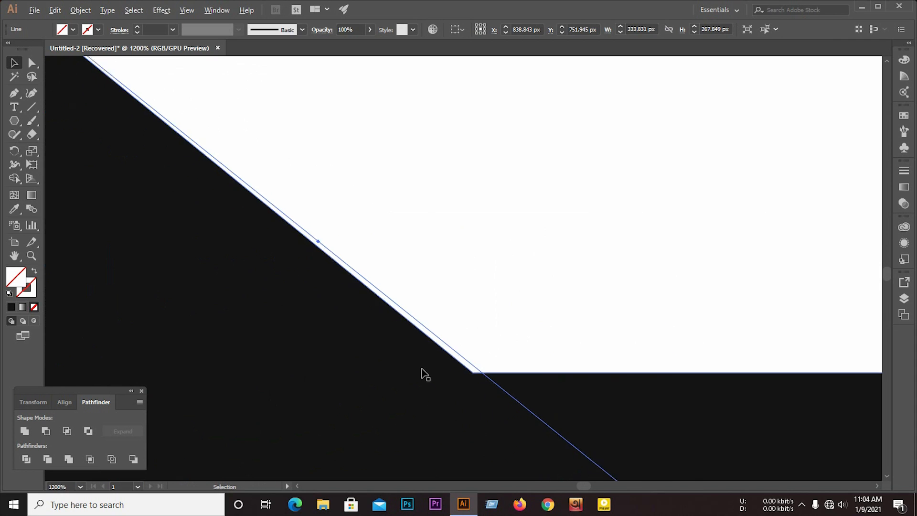
pyautogui.scroll(2, 444, 370)
pyautogui.moveTo(497, 370); pyautogui.dragTo(491, 375)
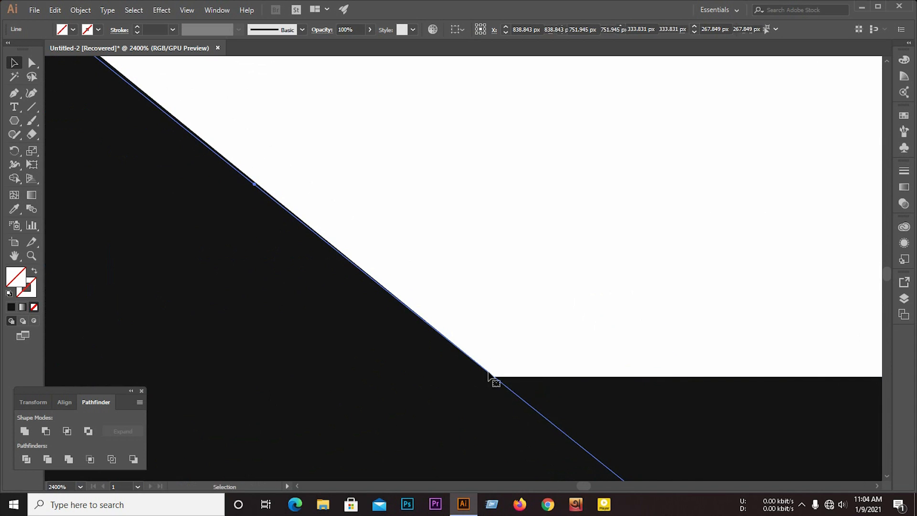
# Fine-tune the reflected line's position so it follows the lower arm's inner edge exactly.
pyautogui.scroll(-4, 391, 323)
pyautogui.scroll(8, 396, 325)
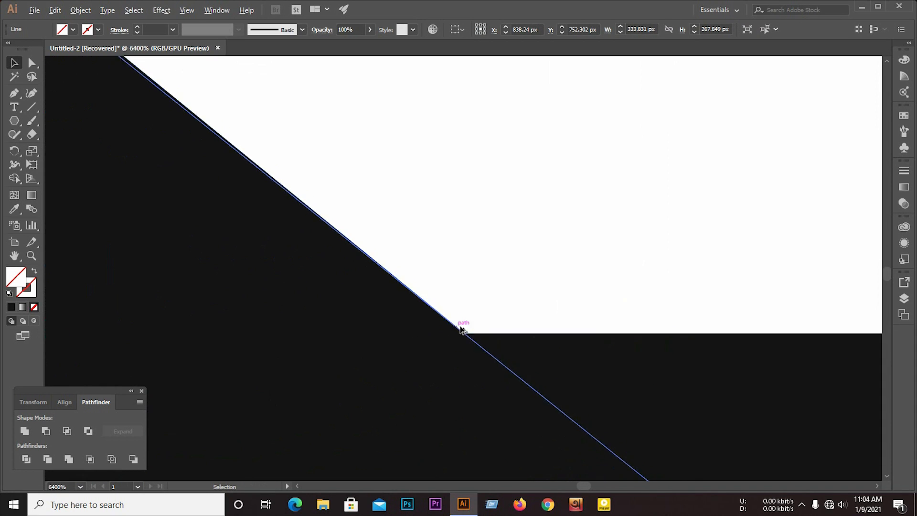
pyautogui.moveTo(451, 314); pyautogui.dragTo(448, 307)
pyautogui.scroll(-3, 443, 267)
pyautogui.scroll(-5, 442, 262)
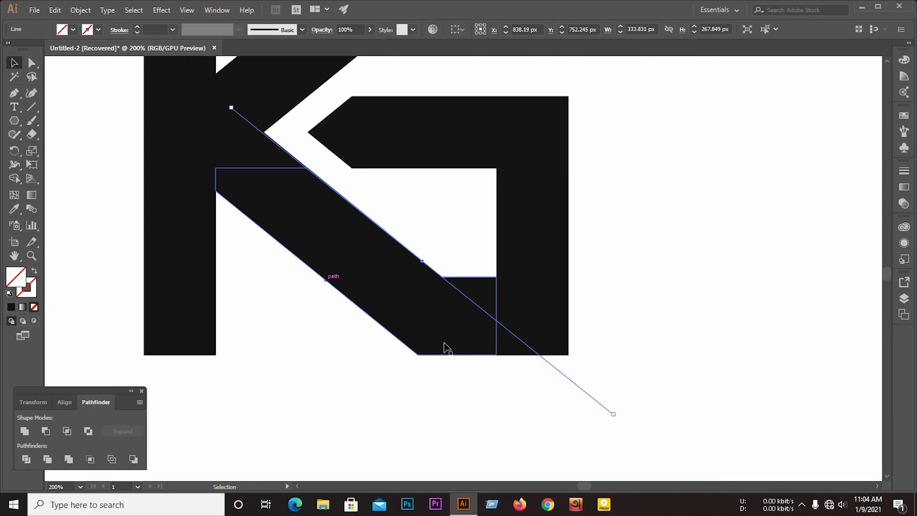
# Divide the K's lower arm and the shapes at its end along the diagonal line, and ungroup the resulting pieces.
pyautogui.scroll(-1, 448, 348)
pyautogui.scroll(-1, 641, 314)
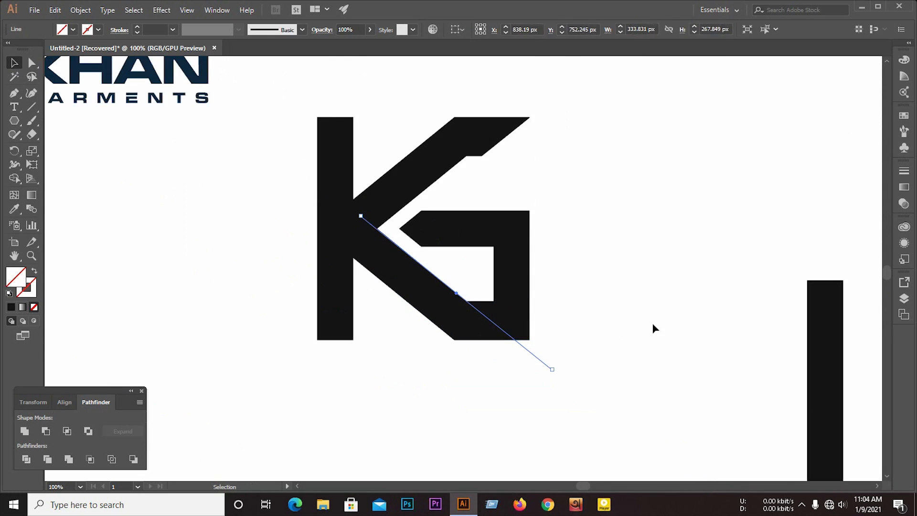
pyautogui.moveTo(655, 329); pyautogui.dragTo(346, 305)
pyautogui.click(47, 459)
pyautogui.rightClick(478, 275)
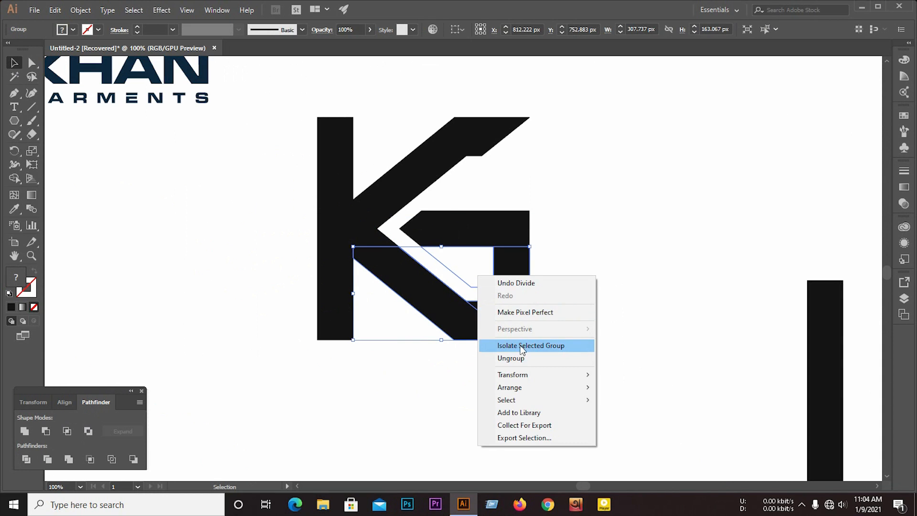
pyautogui.click(522, 358)
pyautogui.click(520, 357)
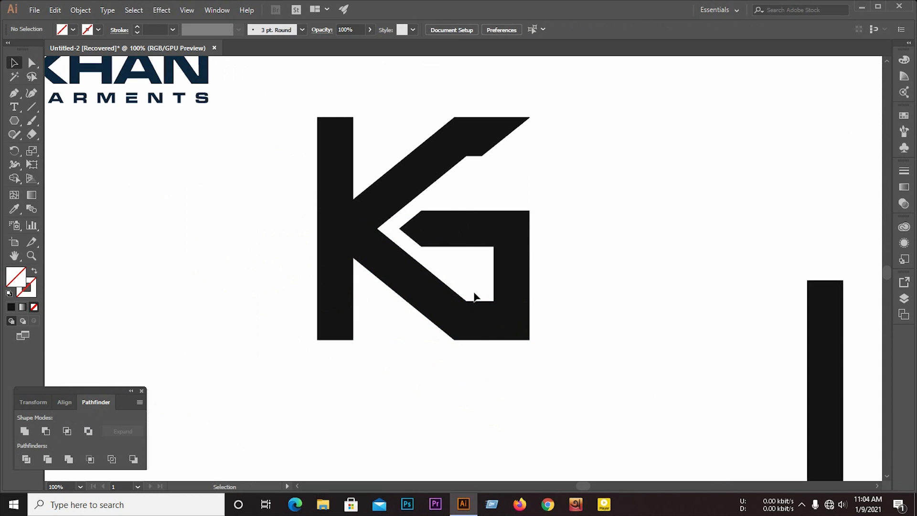
# Unite the lower arm's main piece with the small triangular piece at its end to form a slanted tip.
pyautogui.click(478, 329)
pyautogui.scroll(3, 499, 339)
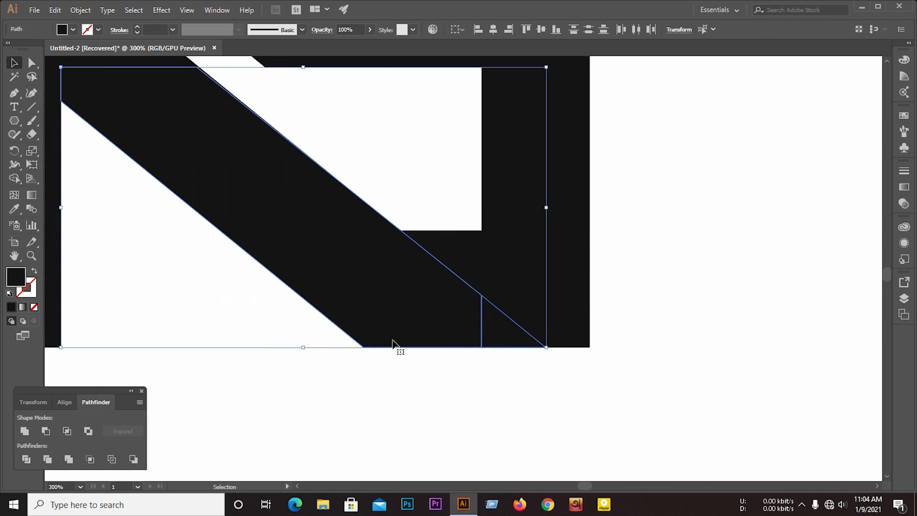
pyautogui.click(31, 430)
pyautogui.click(406, 376)
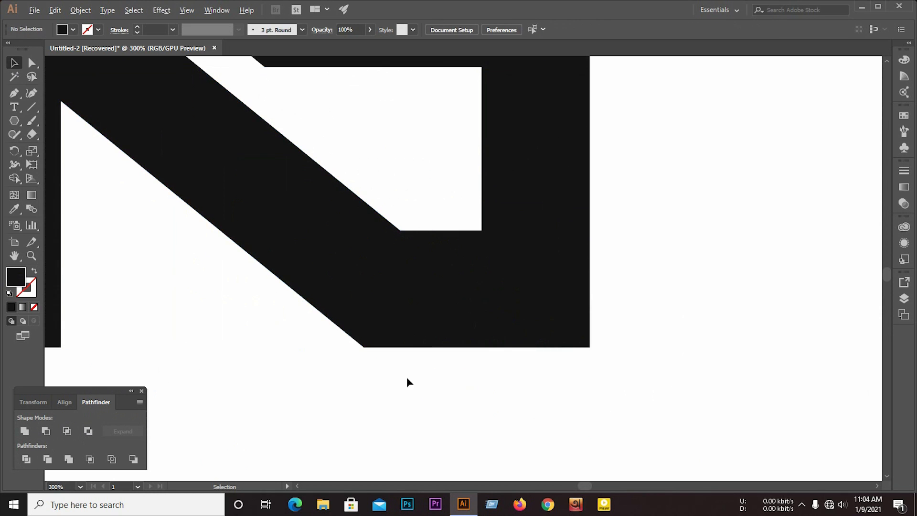
# Offset the path of the K's united lower arm by 11 px with miter joins.
pyautogui.scroll(-3, 406, 376)
pyautogui.click(416, 325)
pyautogui.scroll(-1, 315, 253)
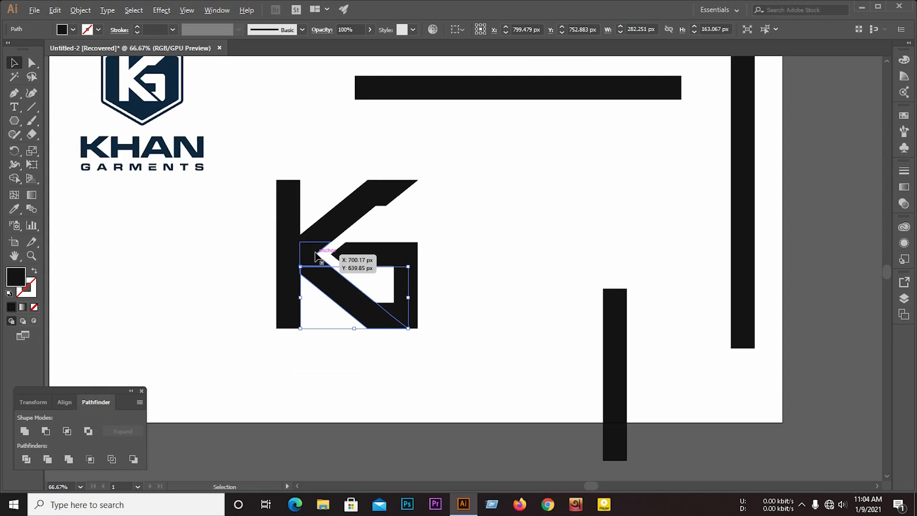
pyautogui.scroll(1, 305, 164)
pyautogui.click(72, 13)
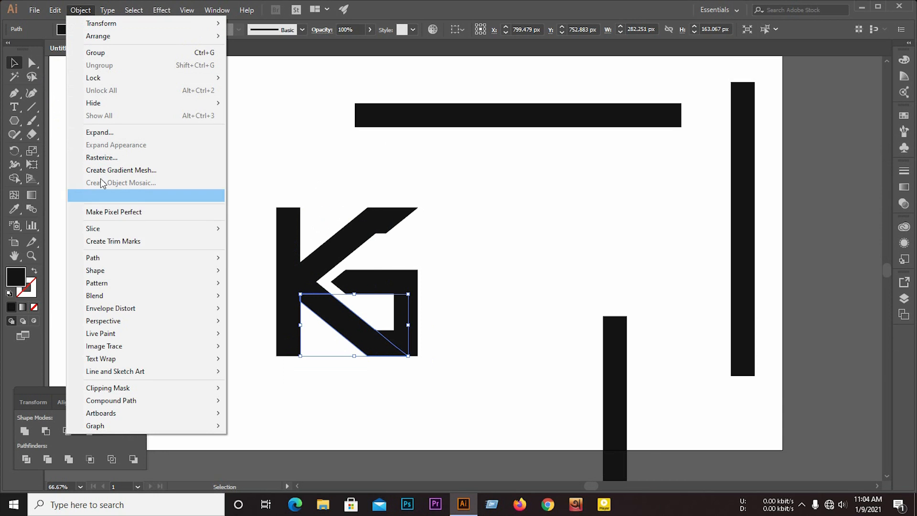
pyautogui.moveTo(96, 258)
pyautogui.click(306, 297)
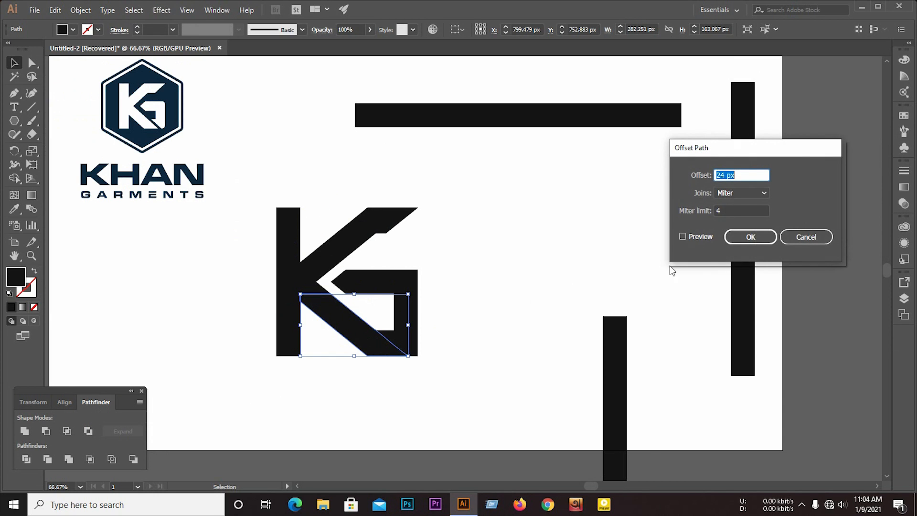
pyautogui.click(694, 236)
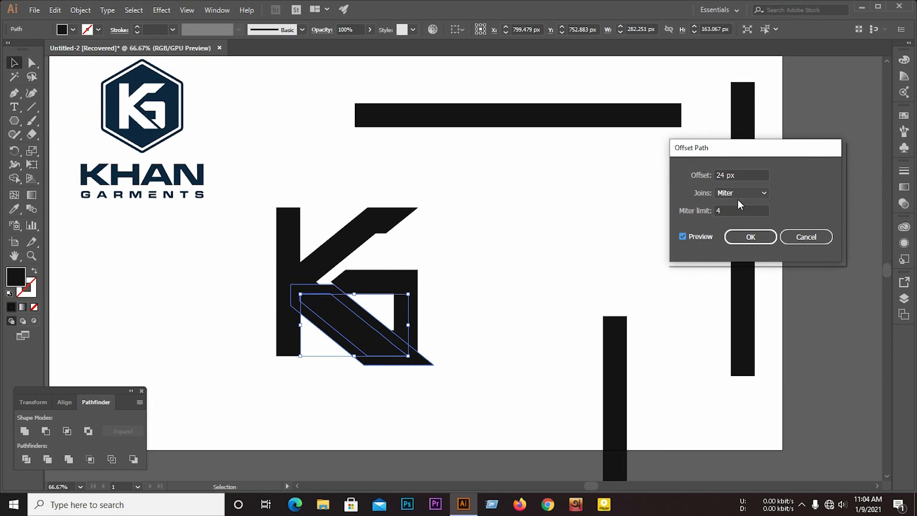
pyautogui.click(741, 175)
pyautogui.press('Down')
pyautogui.press('Down')
pyautogui.press('Down')
pyautogui.press('Down')
pyautogui.press('Down')
pyautogui.press('Down')
pyautogui.press('Down')
pyautogui.press('Down')
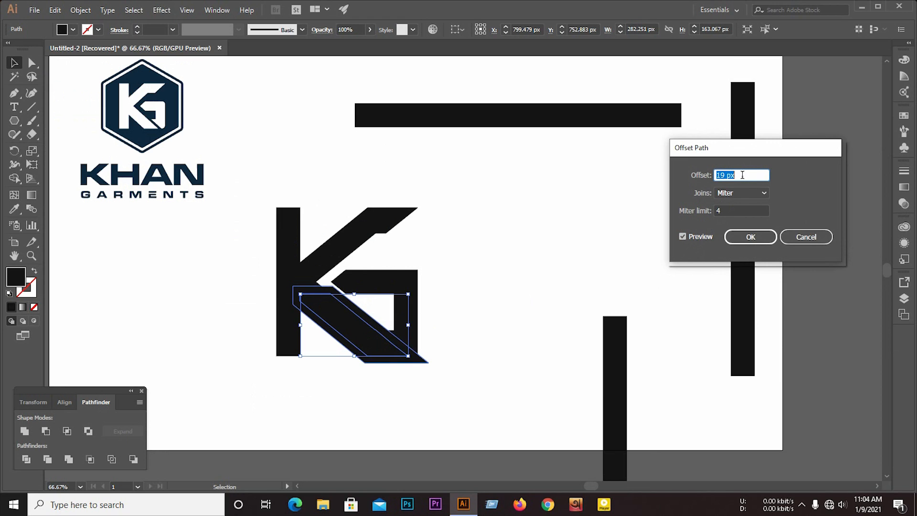
pyautogui.press('Down')
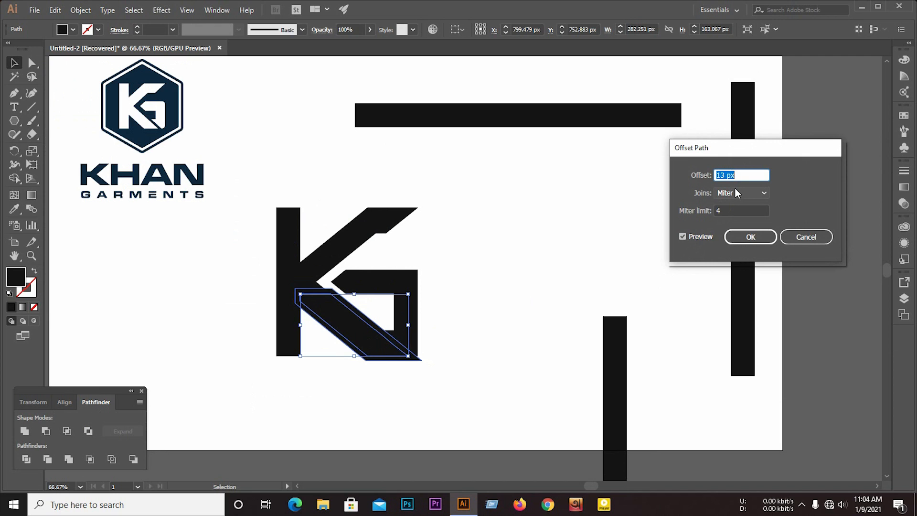
pyautogui.press('Down')
pyautogui.press('Down')
pyautogui.press('Down')
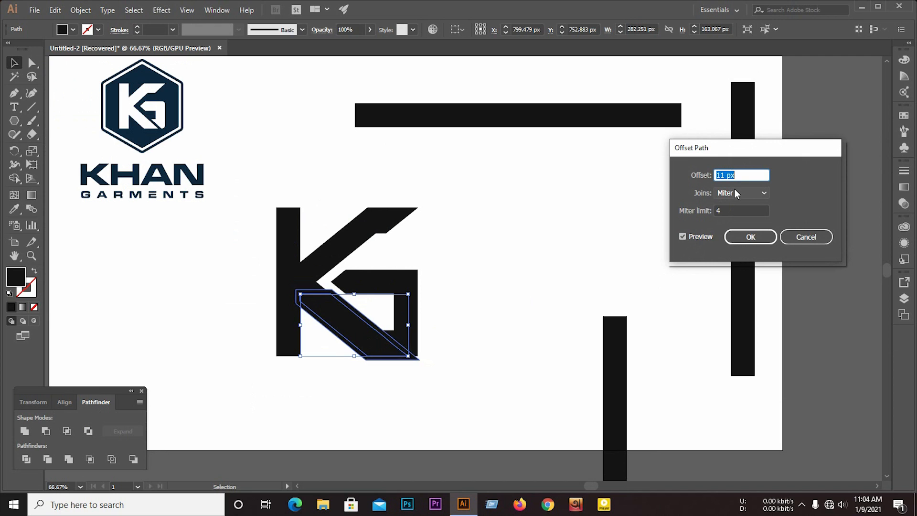
pyautogui.click(754, 239)
# Divide all the overlapping K and G shapes together with the offset outline, and ungroup the resulting pieces.
pyautogui.moveTo(449, 370); pyautogui.dragTo(275, 309)
pyautogui.hotkey('ctrl', '=')
pyautogui.hotkey('ctrl', '=')
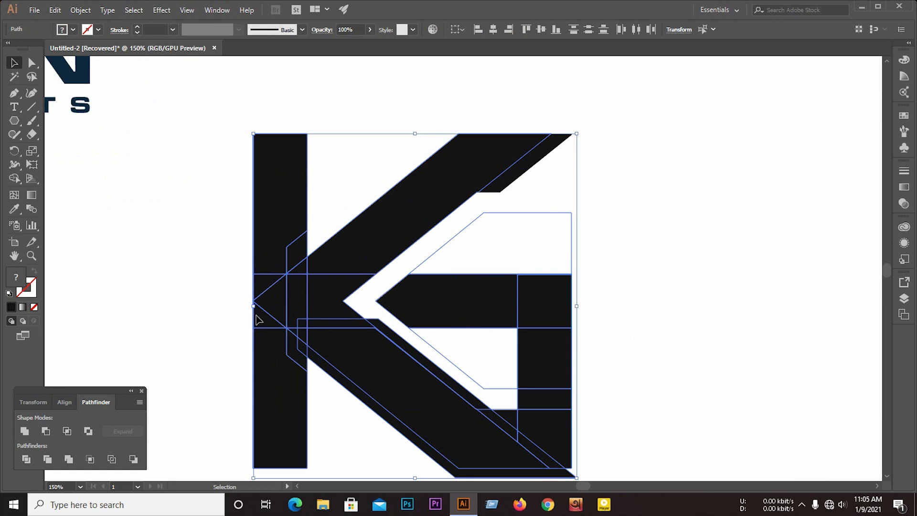
pyautogui.scroll(-1, 214, 284)
pyautogui.click(25, 459)
pyautogui.rightClick(311, 287)
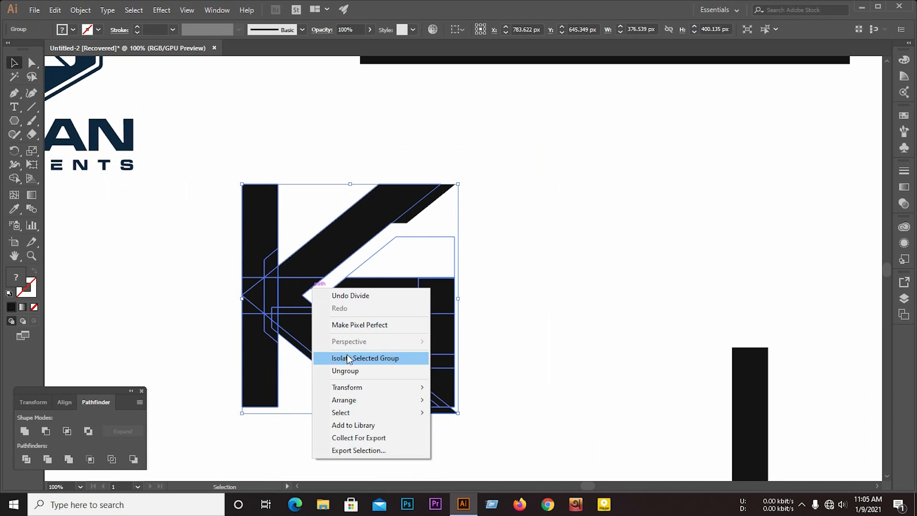
pyautogui.click(358, 371)
pyautogui.hotkey('ctrl', 'shift', 'a')
# Delete the offset strip pieces beside and below the lower arm to open a diagonal gap between the K and G.
pyautogui.click(397, 368)
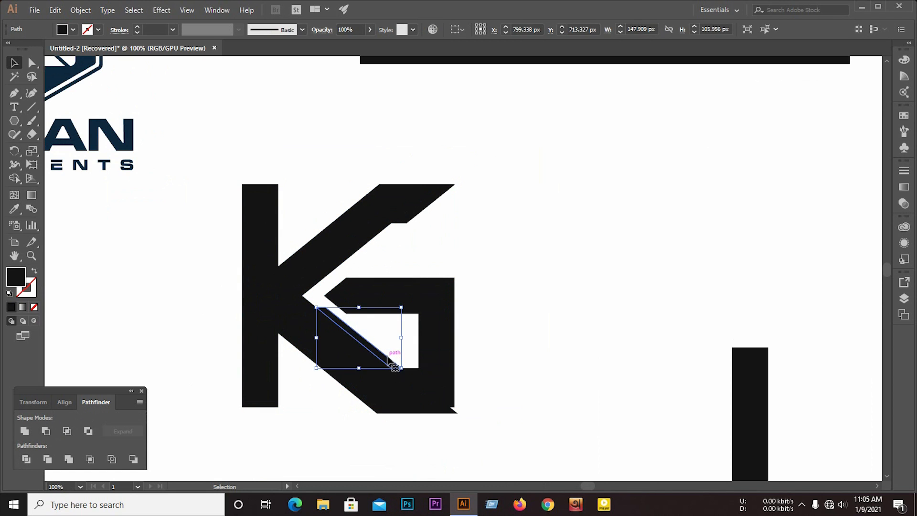
pyautogui.press('Delete')
pyautogui.click(410, 379)
pyautogui.press('Delete')
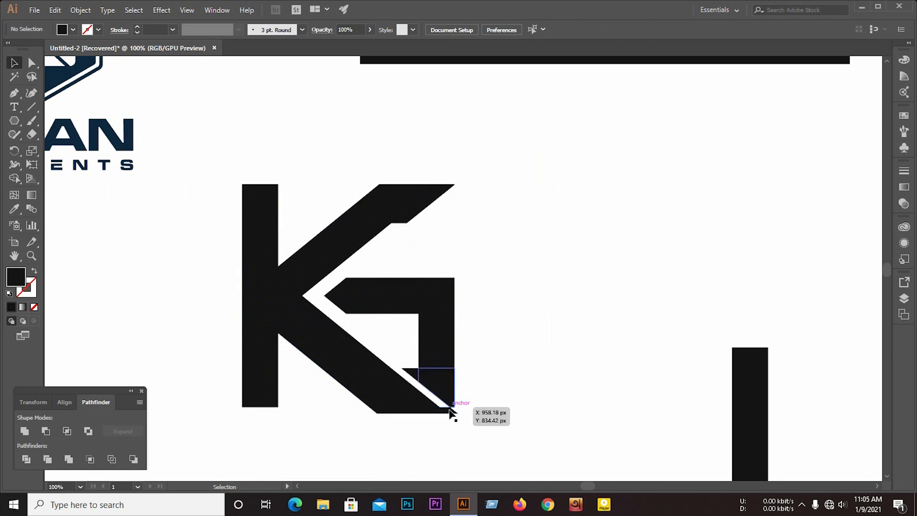
pyautogui.click(452, 410)
pyautogui.press('Delete')
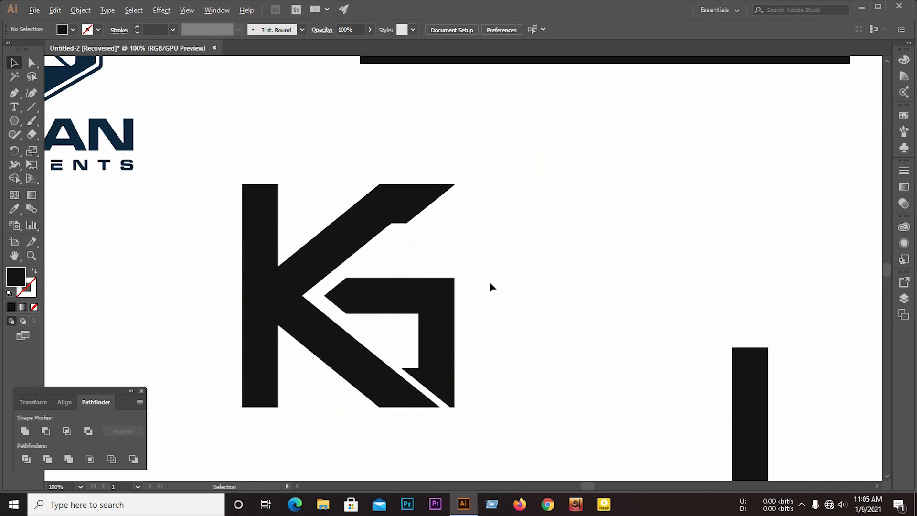
# Select all the invisible unfilled shapes by matching appearance with the Magic Wand and delete them.
pyautogui.scroll(-1, 490, 282)
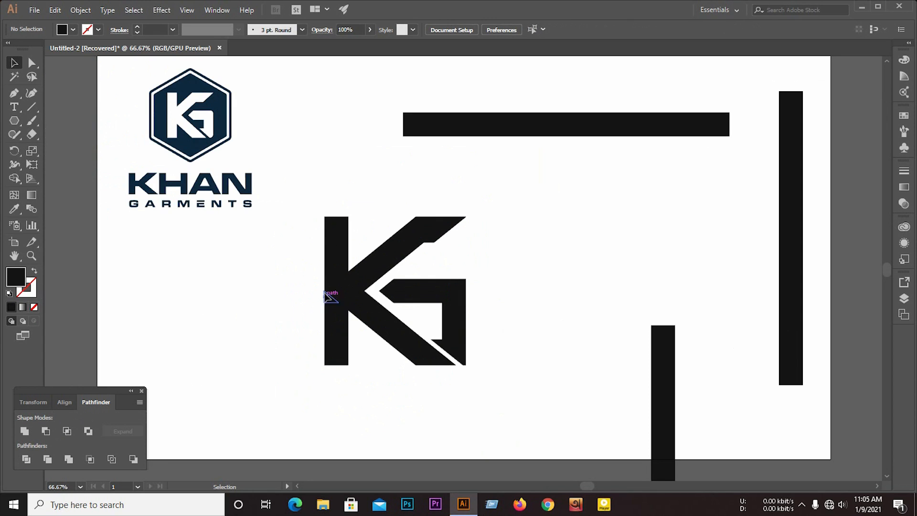
pyautogui.moveTo(317, 210); pyautogui.dragTo(440, 373)
pyautogui.click(553, 256)
pyautogui.scroll(3, 362, 263)
pyautogui.click(546, 240)
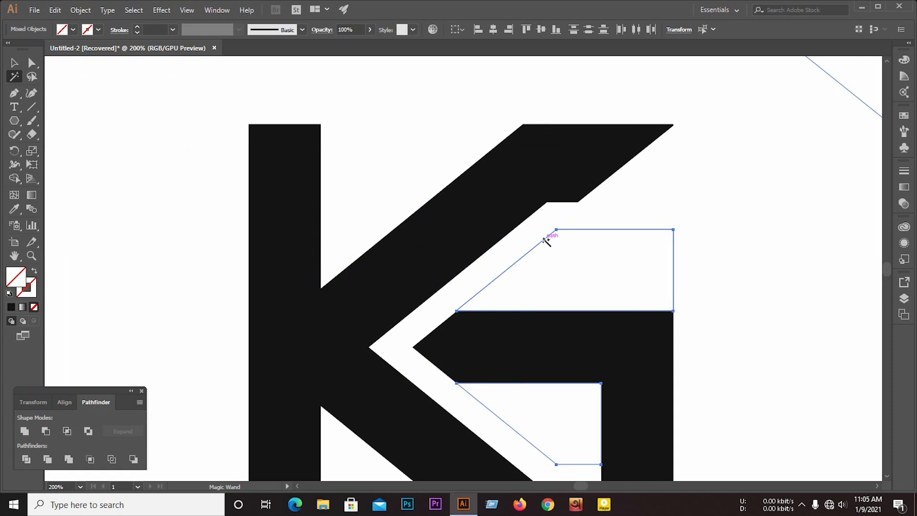
pyautogui.press('Delete')
pyautogui.scroll(-3, 357, 273)
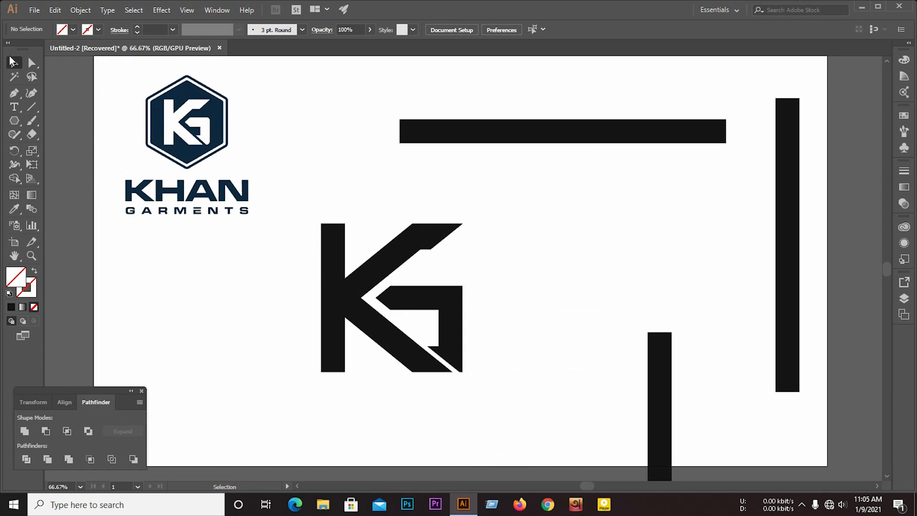
# Unite all the remaining pieces of the K and G into clean letter shapes.
pyautogui.moveTo(440, 359); pyautogui.dragTo(530, 405)
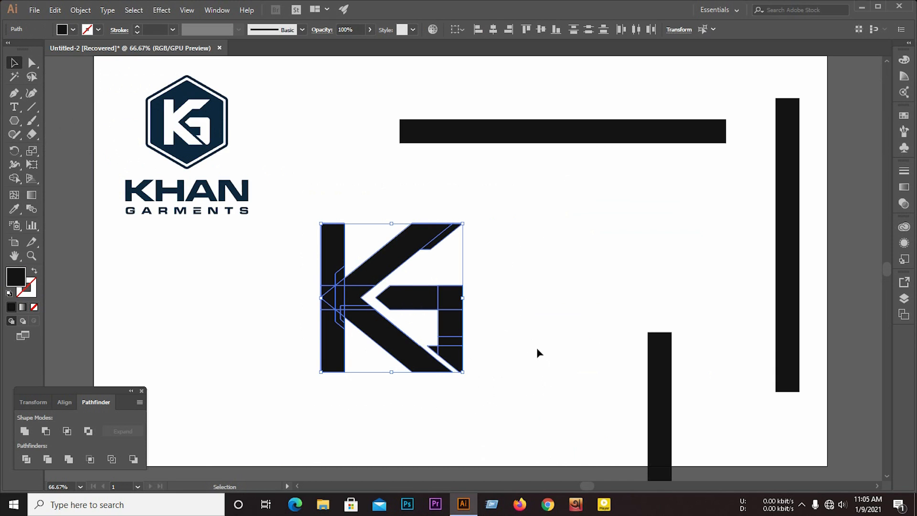
pyautogui.click(24, 431)
pyautogui.click(516, 308)
pyautogui.scroll(3, 407, 278)
pyautogui.scroll(-3, 293, 241)
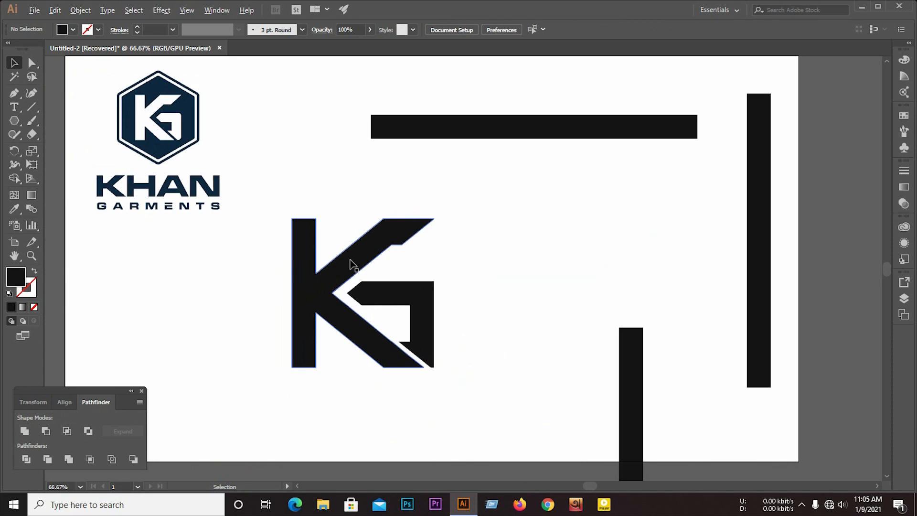
# Round the three corners at the pointed end of the G's middle bar to about 5.15 px.
pyautogui.scroll(2, 364, 296)
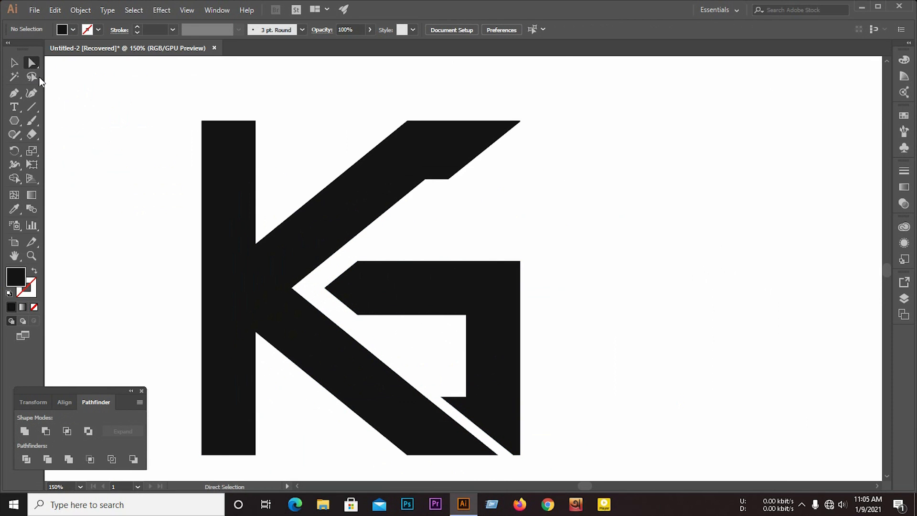
pyautogui.scroll(2, 375, 300)
pyautogui.click(342, 286)
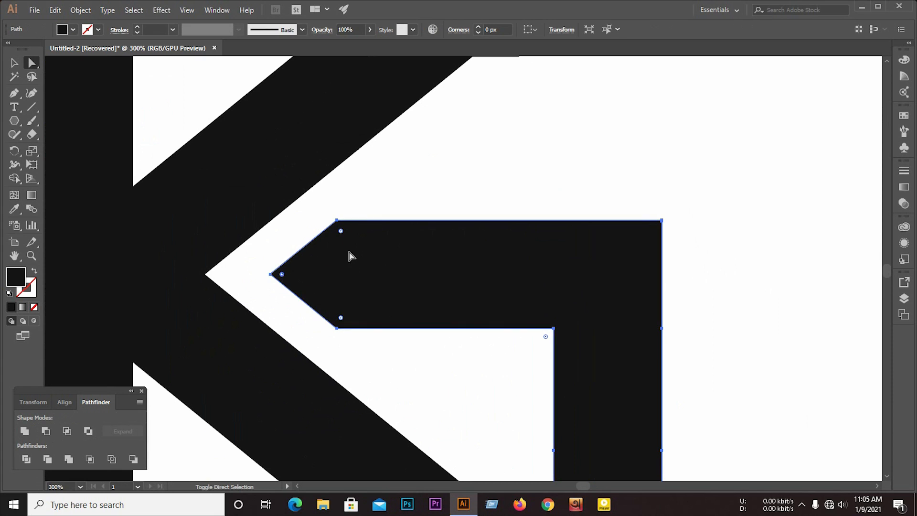
pyautogui.moveTo(341, 319); pyautogui.dragTo(339, 319)
pyautogui.scroll(-1, 339, 319)
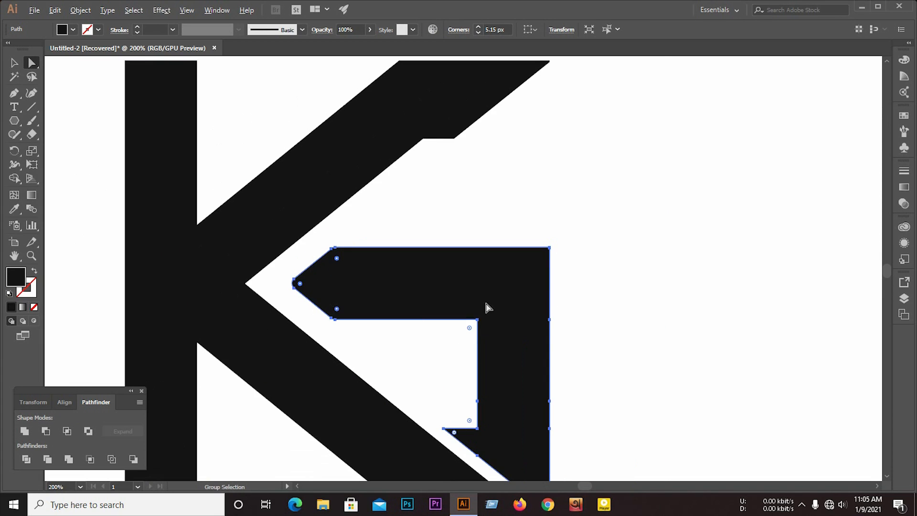
pyautogui.click(566, 244)
pyautogui.scroll(-1, 531, 264)
pyautogui.scroll(-1, 531, 267)
pyautogui.scroll(-1, 528, 266)
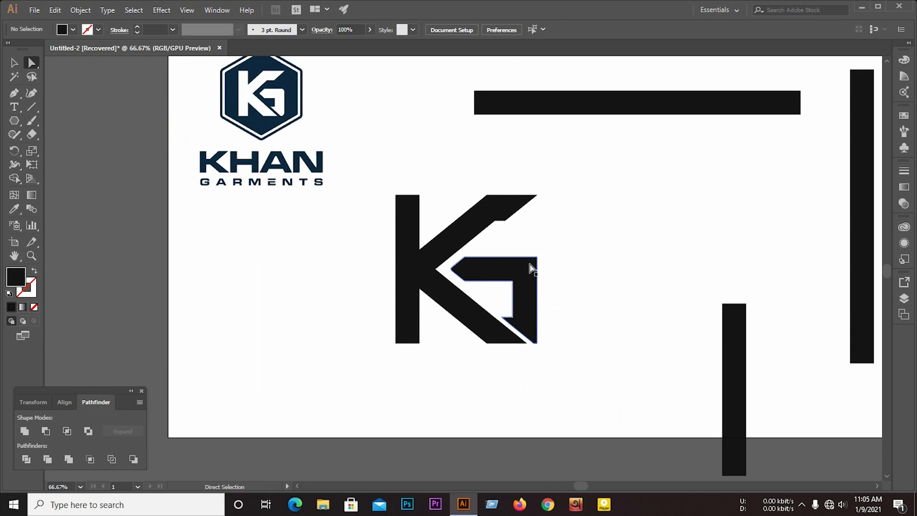
# Round the corner at the lower outer tip of the G slightly.
pyautogui.scroll(3, 526, 311)
pyautogui.click(586, 358)
pyautogui.scroll(5, 589, 358)
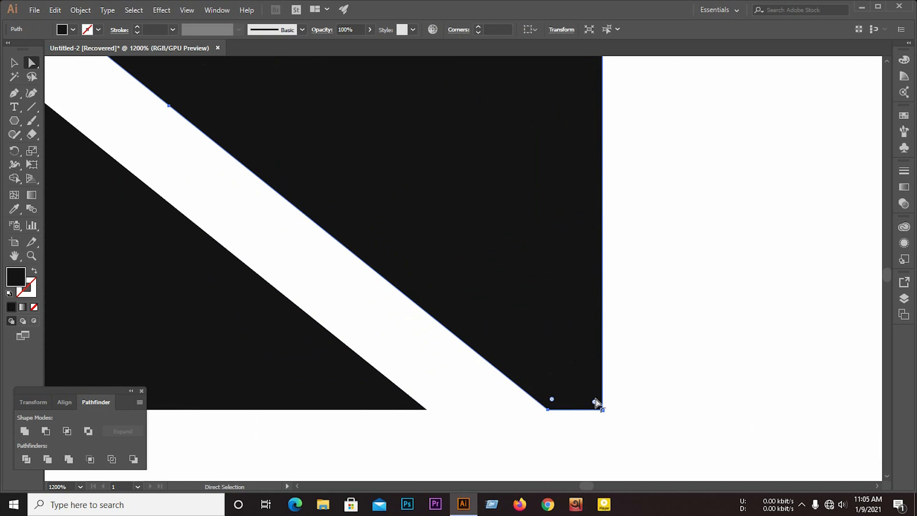
pyautogui.moveTo(596, 405); pyautogui.dragTo(576, 392)
pyautogui.click(630, 350)
pyautogui.scroll(-4, 567, 358)
pyautogui.scroll(-3, 537, 262)
# Delete the stray anchor point just below the G's upper outer corner.
pyautogui.scroll(3, 507, 202)
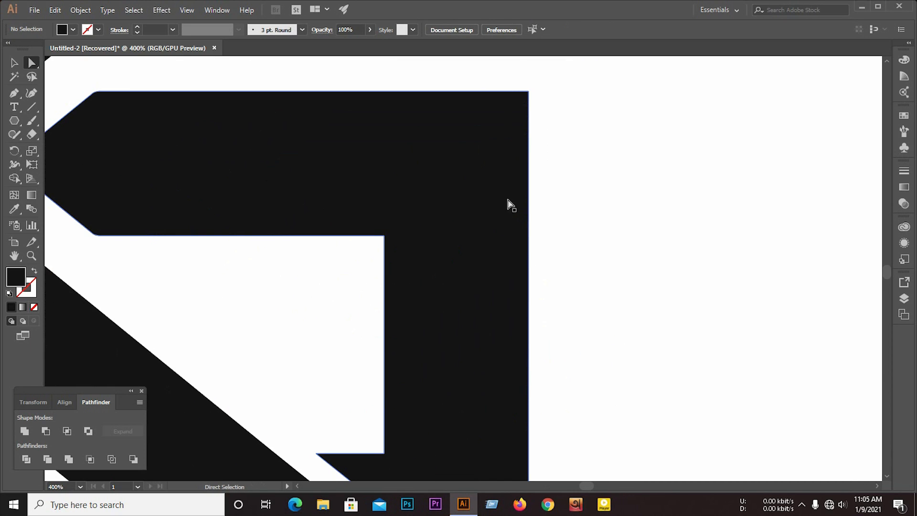
pyautogui.click(511, 112)
pyautogui.scroll(5, 521, 101)
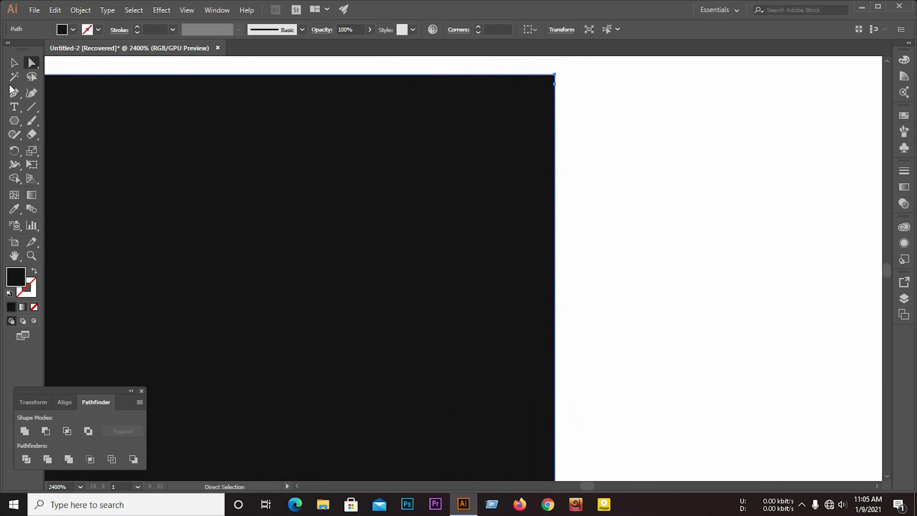
pyautogui.moveTo(19, 94); pyautogui.dragTo(68, 119)
pyautogui.click(555, 83)
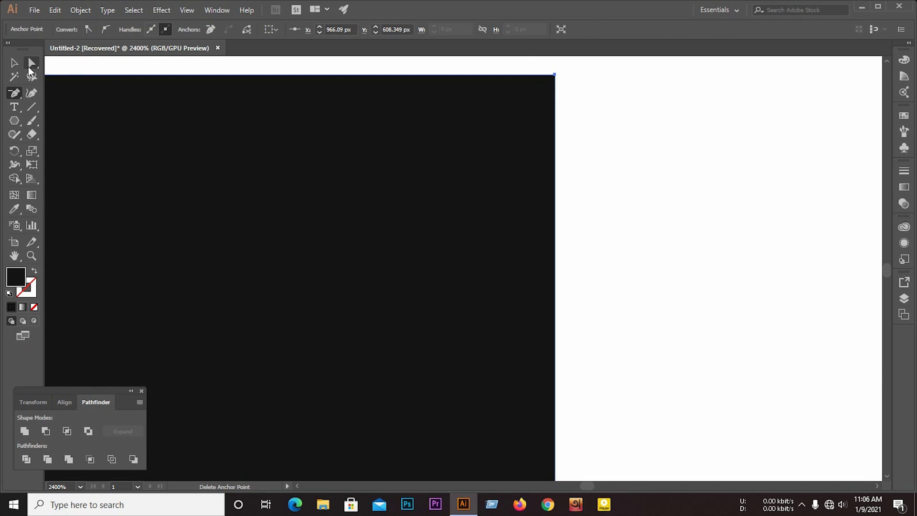
# Round the G's upper outer corner slightly.
pyautogui.click(32, 63)
pyautogui.moveTo(547, 83); pyautogui.dragTo(521, 112)
pyautogui.click(564, 179)
pyautogui.scroll(-4, 554, 257)
pyautogui.scroll(2, 396, 208)
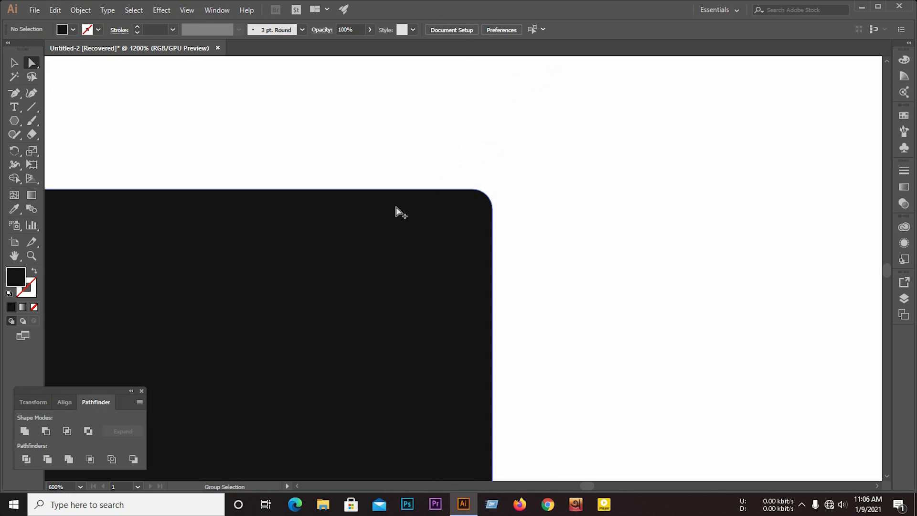
# Round the G's upper outer corner more strongly, to a radius of about 16 px.
pyautogui.click(469, 219)
pyautogui.moveTo(458, 230); pyautogui.dragTo(459, 230)
pyautogui.click(568, 222)
pyautogui.scroll(-4, 569, 226)
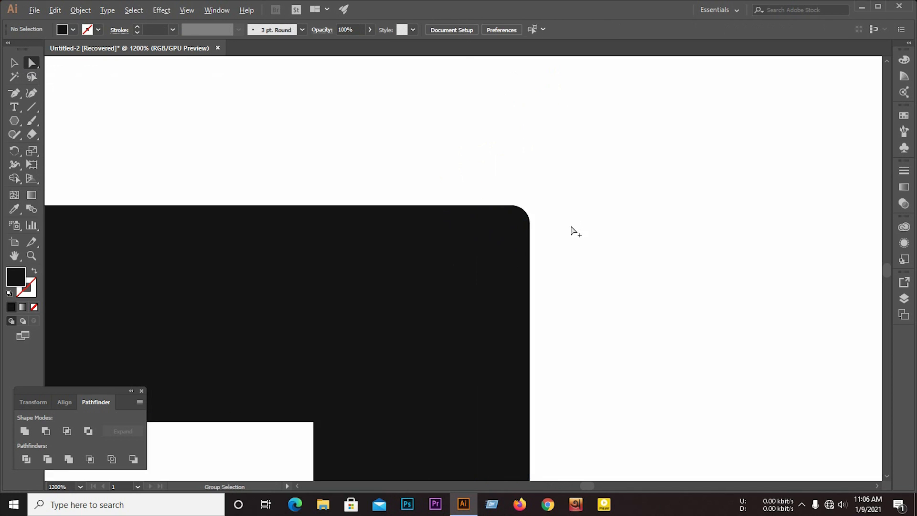
pyautogui.moveTo(540, 225); pyautogui.dragTo(524, 249)
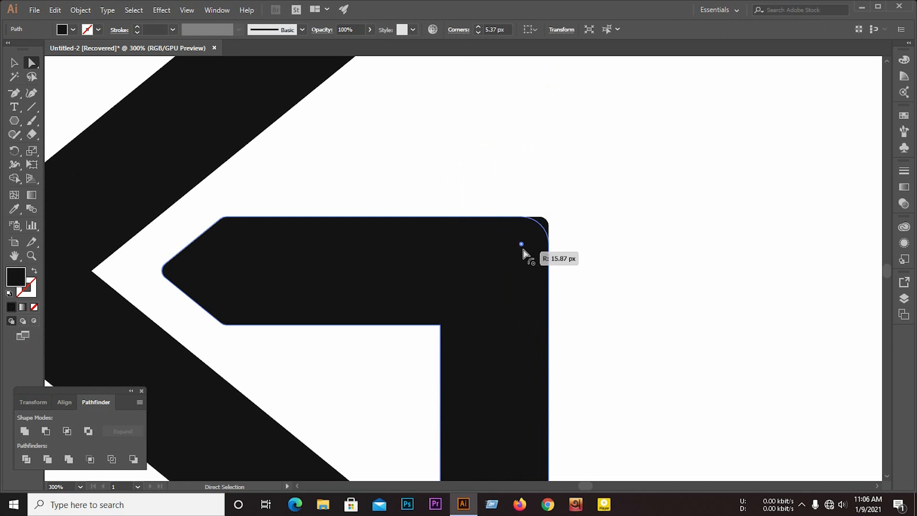
pyautogui.scroll(-1, 480, 222)
pyautogui.scroll(-5, 567, 272)
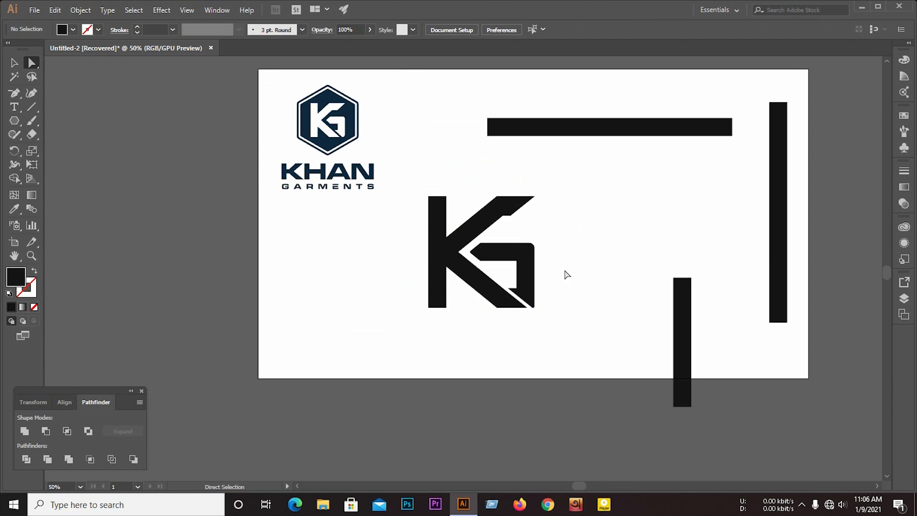
# Round the G's upper inner corner to a radius of about 7.25 px.
pyautogui.scroll(3, 382, 203)
pyautogui.scroll(3, 579, 321)
pyautogui.click(661, 330)
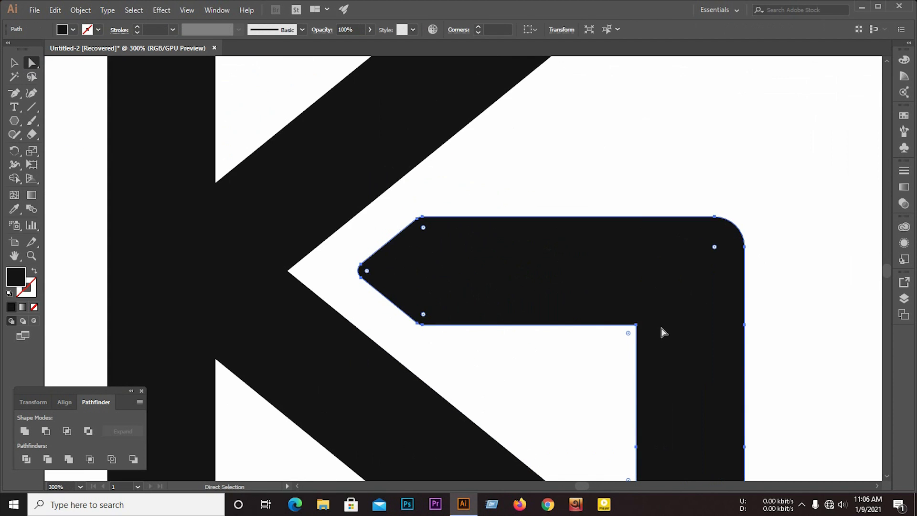
pyautogui.scroll(3, 614, 331)
pyautogui.moveTo(619, 310); pyautogui.dragTo(598, 337)
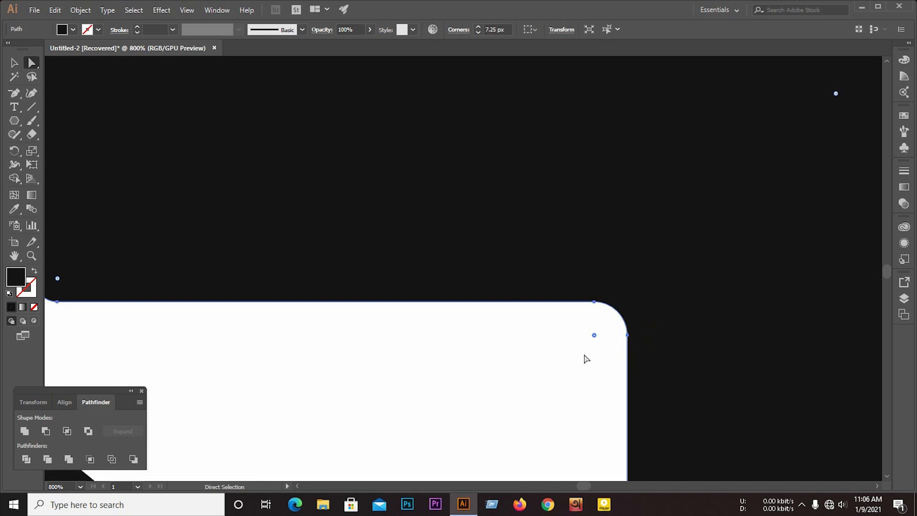
pyautogui.click(581, 355)
pyautogui.scroll(-4, 343, 332)
pyautogui.scroll(-2, 508, 267)
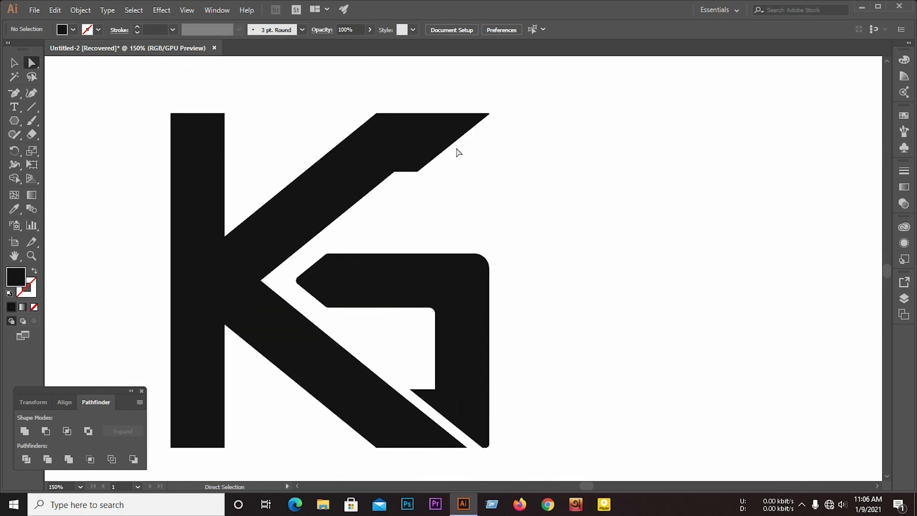
# Draw a thin closed Pen shape along the lower edge of the K's upper arm, extending that diagonal past the blunt tip.
pyautogui.scroll(8, 458, 150)
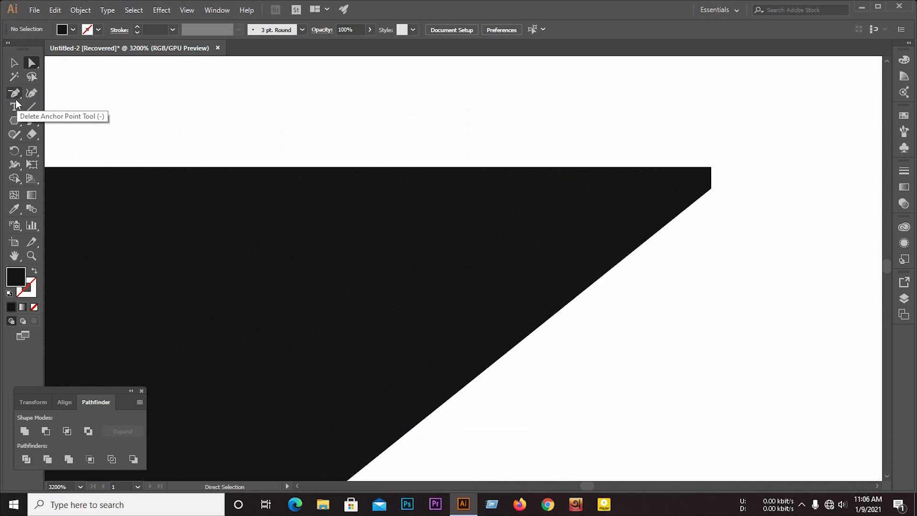
pyautogui.click(13, 98)
pyautogui.moveTo(14, 98); pyautogui.dragTo(89, 94)
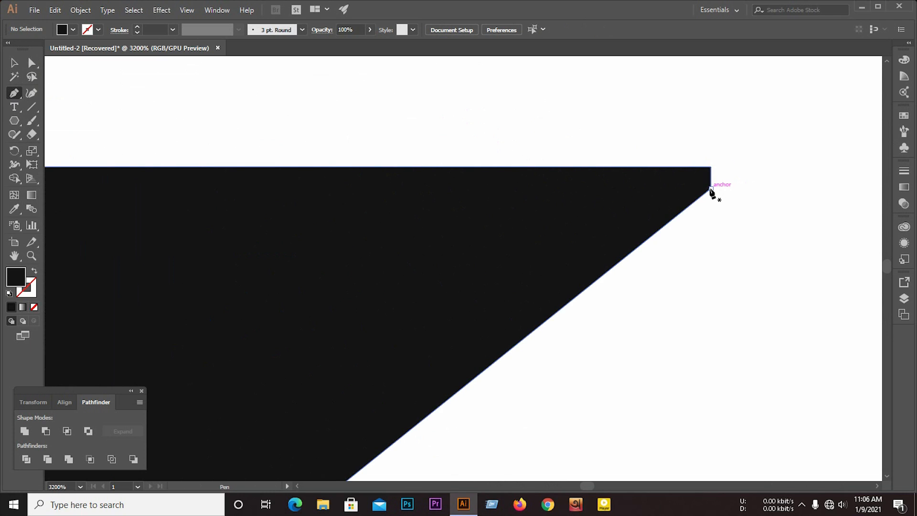
pyautogui.keyDown('alt'); pyautogui.scroll(-7, 542, 287); pyautogui.keyUp('alt')
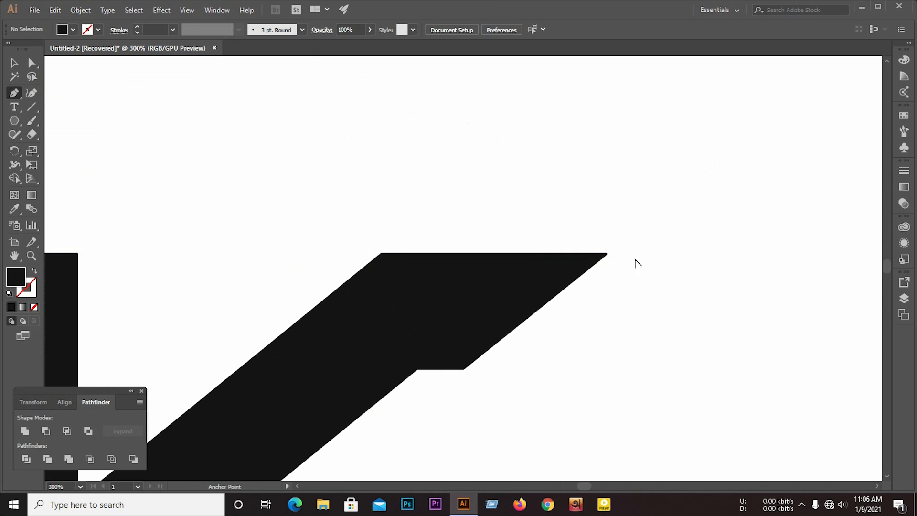
pyautogui.click(467, 370)
pyautogui.keyDown('alt'); pyautogui.scroll(5, 619, 255); pyautogui.keyUp('alt')
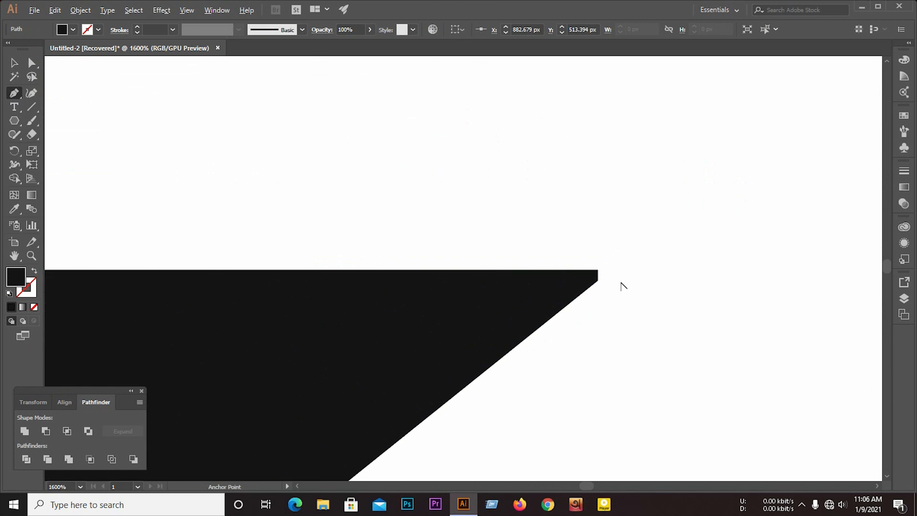
pyautogui.click(635, 251)
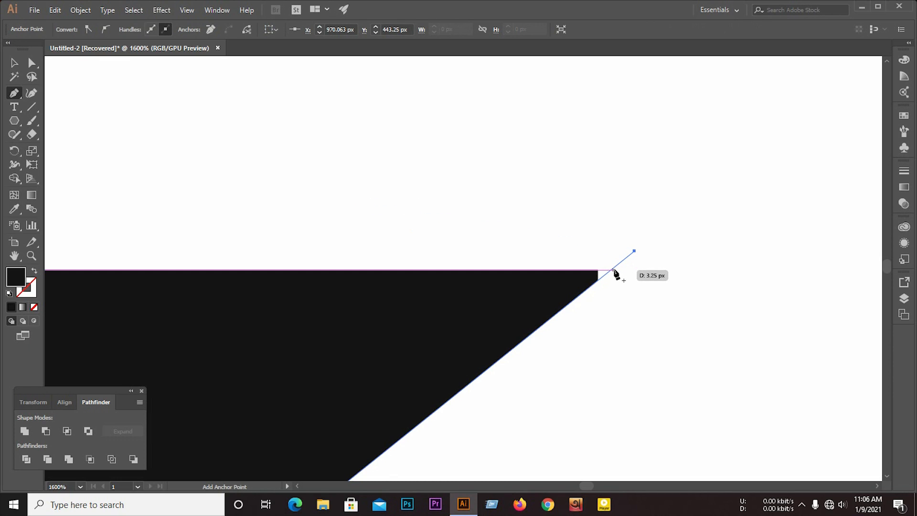
pyautogui.click(598, 270)
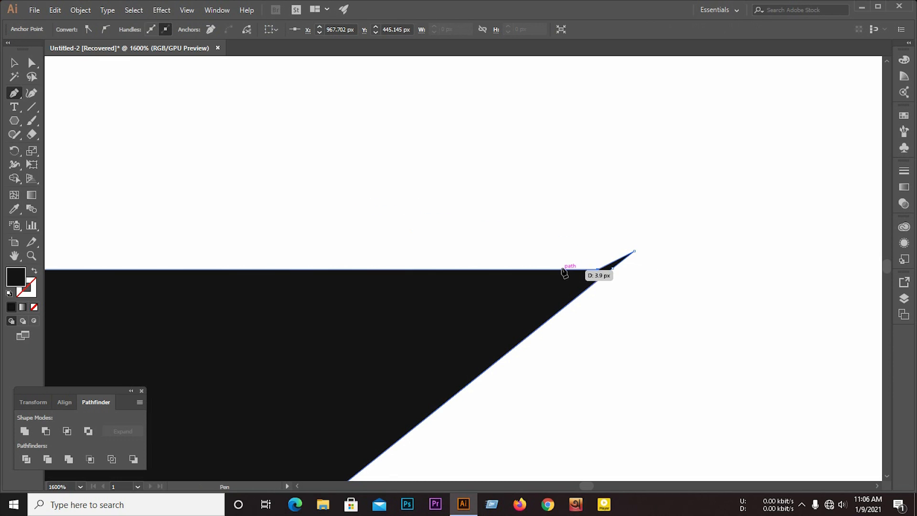
pyautogui.scroll(-5, 639, 239)
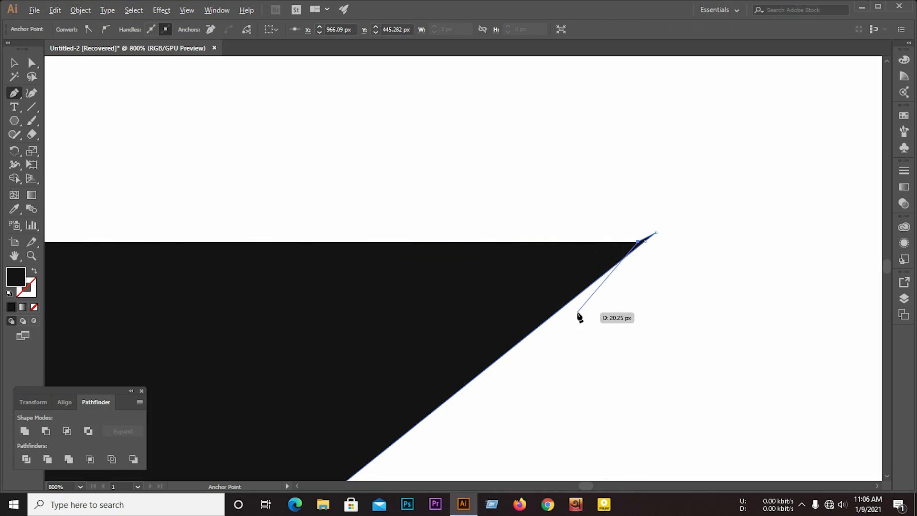
pyautogui.click(518, 363)
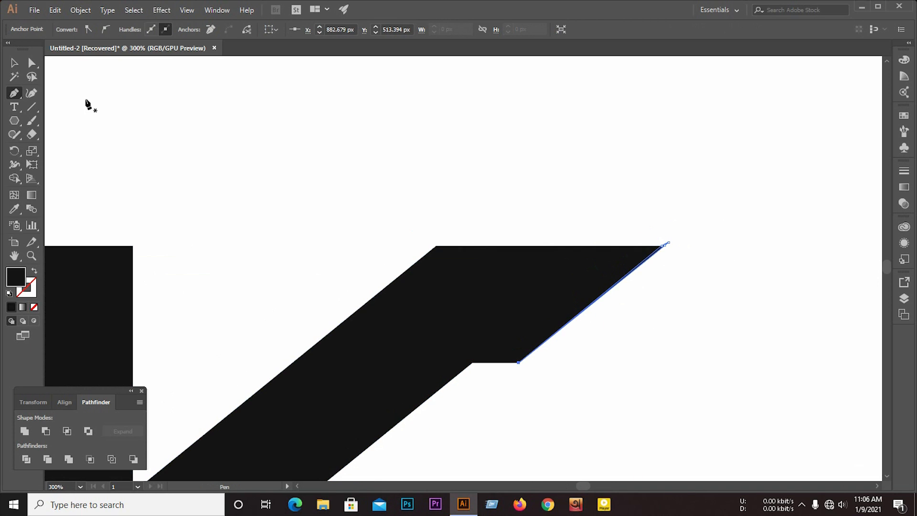
# Draw a horizontal line about 191 px long along the top edge of the K's upper arm, running past the tip.
pyautogui.click(15, 63)
pyautogui.scroll(4, 663, 246)
pyautogui.moveTo(629, 196); pyautogui.dragTo(699, 307)
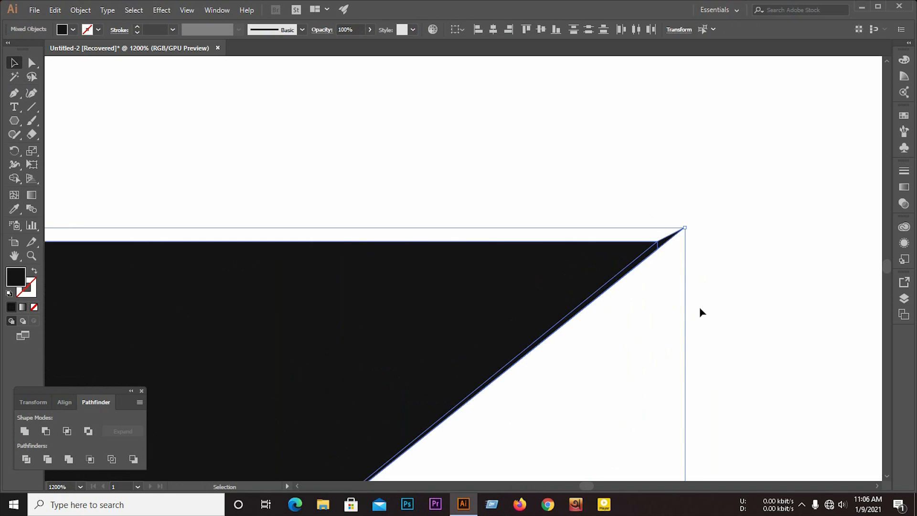
pyautogui.click(31, 106)
pyautogui.scroll(-3, 309, 213)
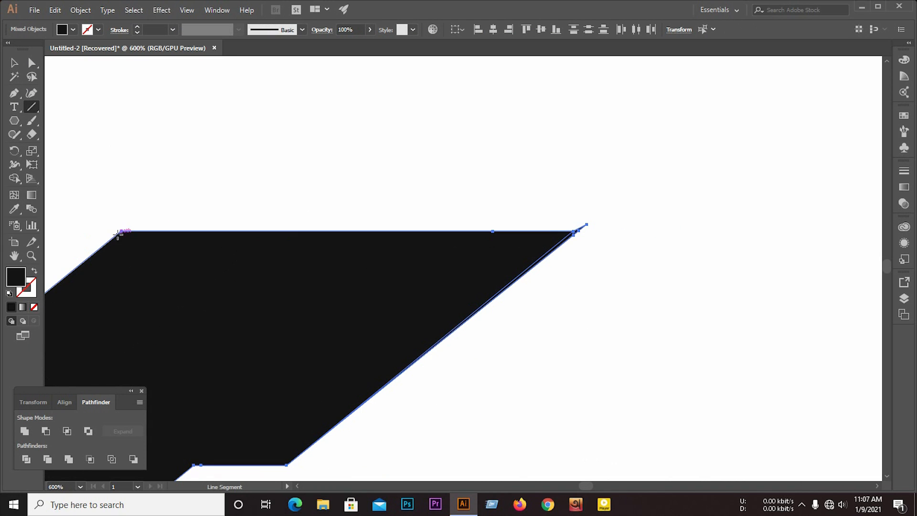
pyautogui.moveTo(121, 232); pyautogui.dragTo(780, 231)
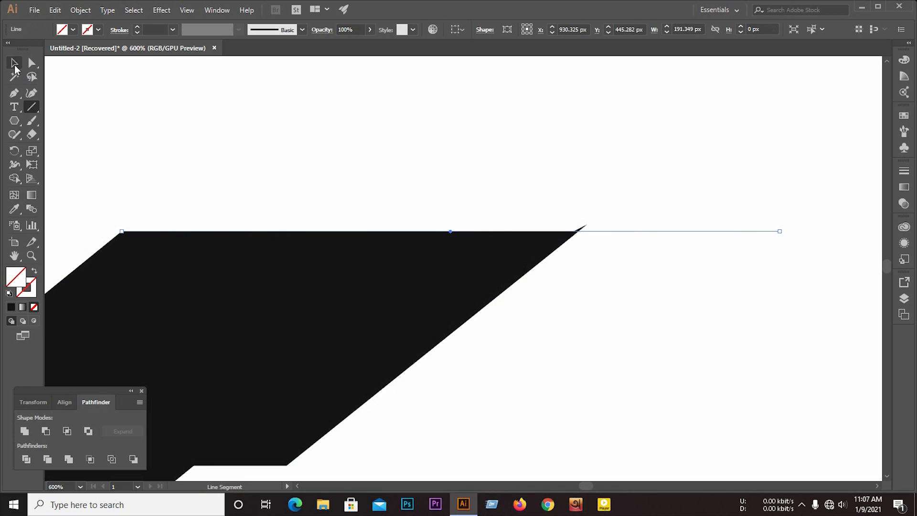
# Divide the K and the thin tip shape with the horizontal line, ungroup the pieces, and delete the sliver above the top edge.
pyautogui.click(14, 63)
pyautogui.moveTo(531, 181); pyautogui.dragTo(593, 228)
pyautogui.scroll(4, 593, 228)
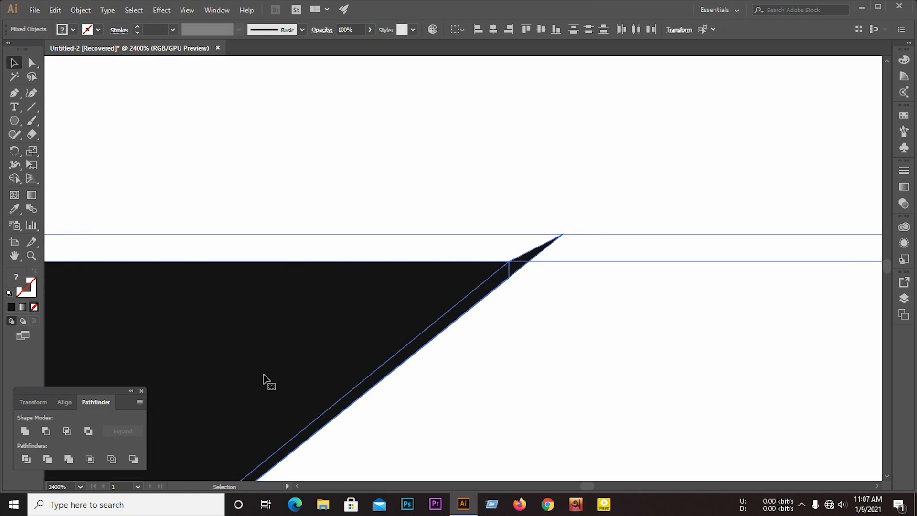
pyautogui.click(46, 458)
pyautogui.rightClick(528, 261)
pyautogui.click(563, 341)
pyautogui.click(565, 329)
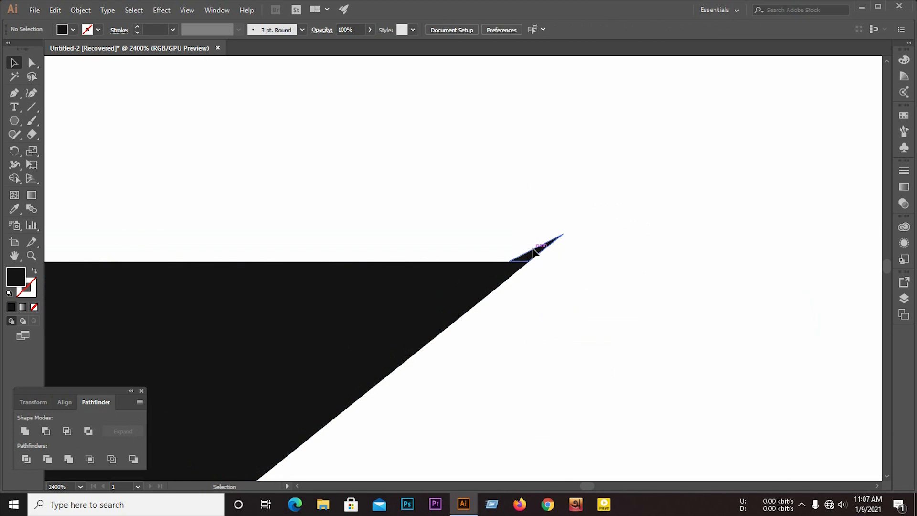
pyautogui.click(534, 252)
pyautogui.press('Delete')
# Unite the remaining thin tip piece with the K to form a sharp upper tip.
pyautogui.scroll(-3, 432, 335)
pyautogui.click(436, 334)
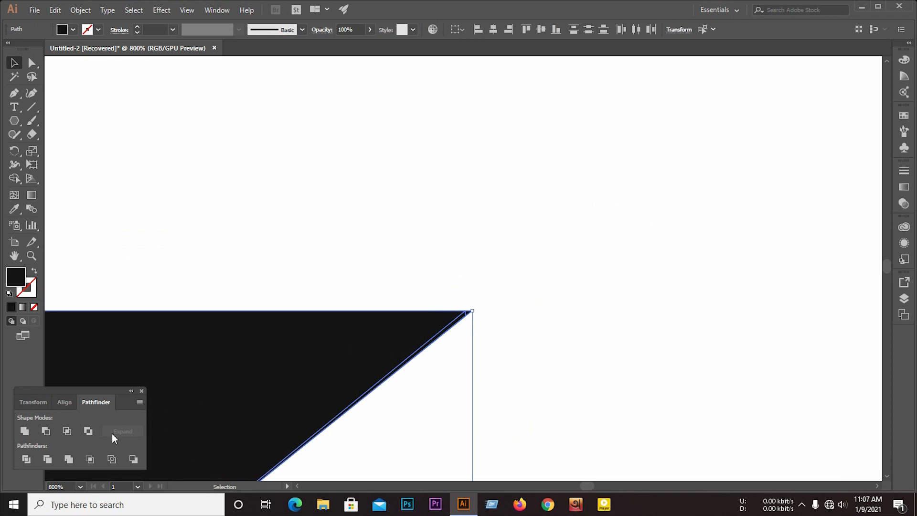
pyautogui.click(474, 331)
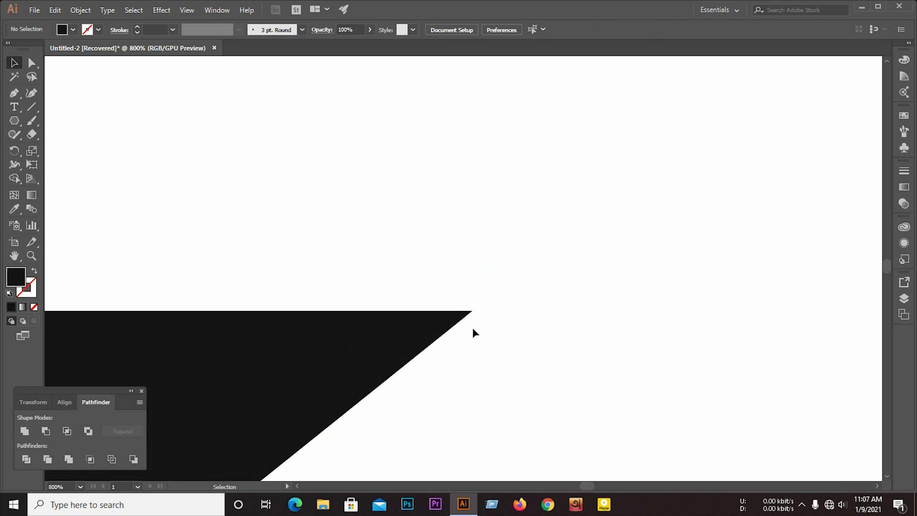
# Align the two nearly coincident anchor points on the diagonal edge below the K's upper tip to remove the small notch.
pyautogui.click(250, 387)
pyautogui.click(32, 63)
pyautogui.scroll(2, 388, 333)
pyautogui.scroll(5, 665, 265)
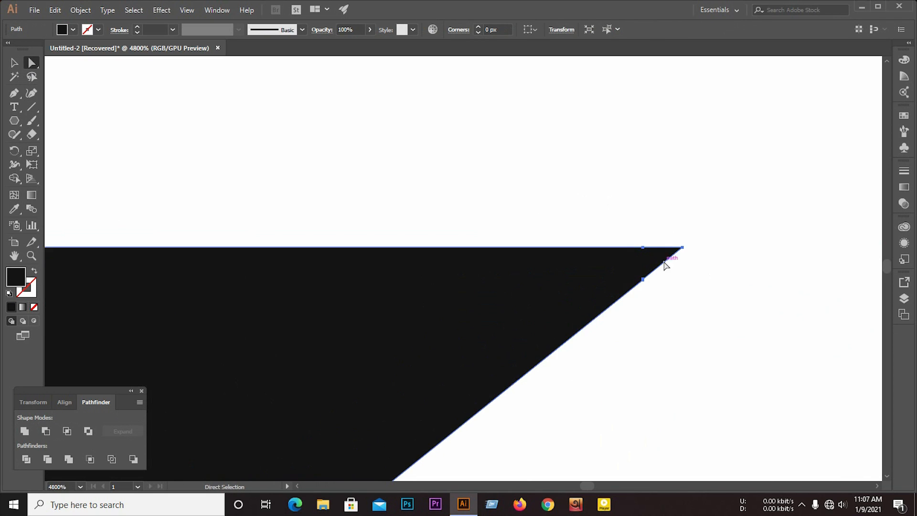
pyautogui.scroll(2, 595, 401)
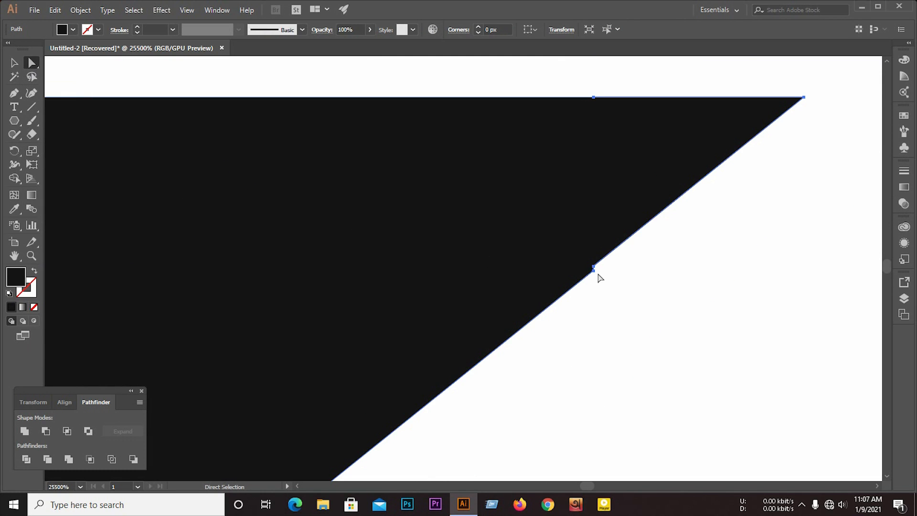
pyautogui.moveTo(594, 268); pyautogui.dragTo(595, 273)
pyautogui.click(642, 300)
pyautogui.scroll(1, 583, 276)
pyautogui.scroll(-1, 483, 434)
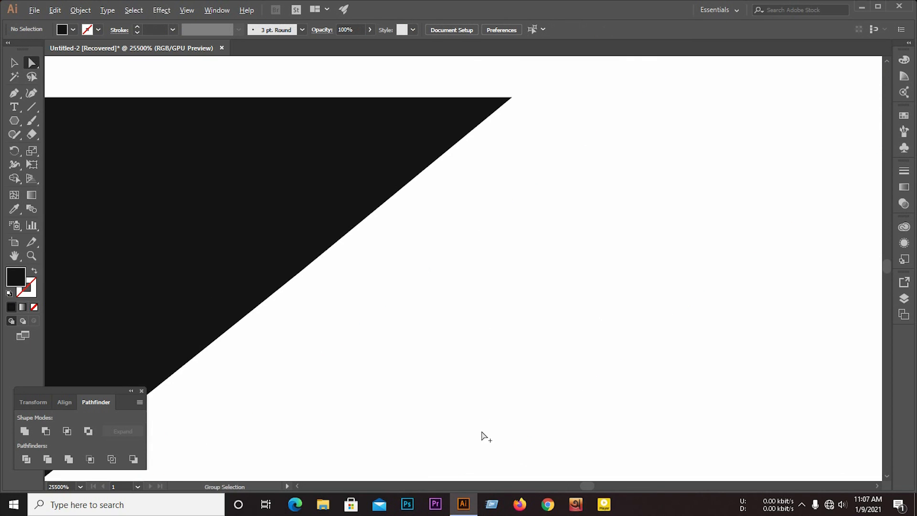
# Delete one of the overlapping anchor points on the diagonal edge below the K's upper tip.
pyautogui.click(295, 162)
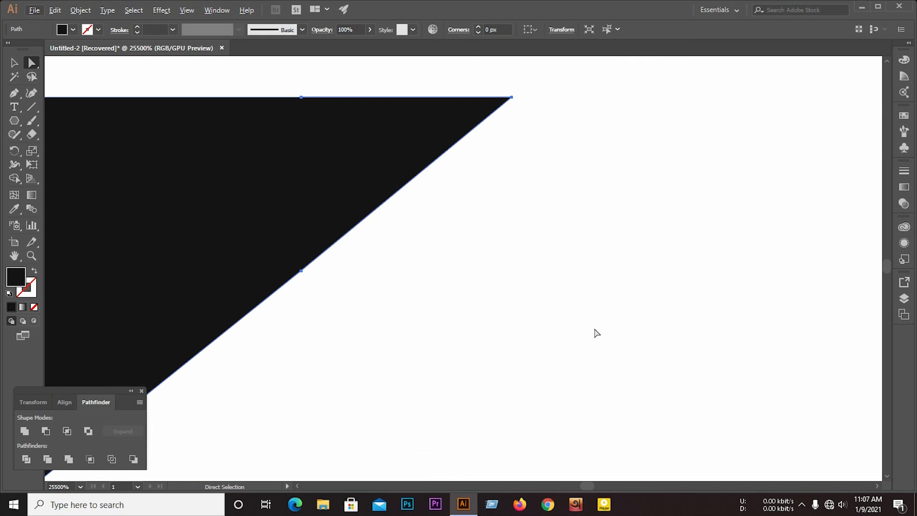
pyautogui.moveTo(13, 97); pyautogui.dragTo(53, 119)
pyautogui.click(302, 271)
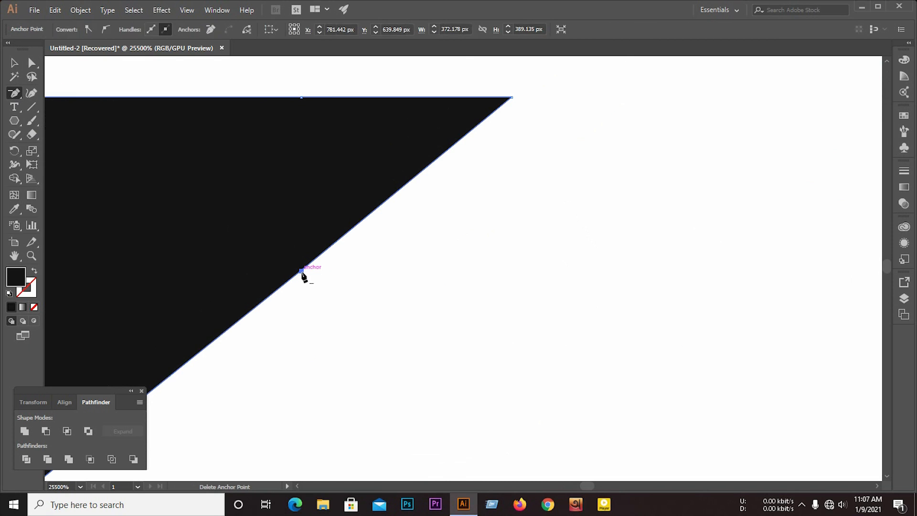
pyautogui.click(16, 63)
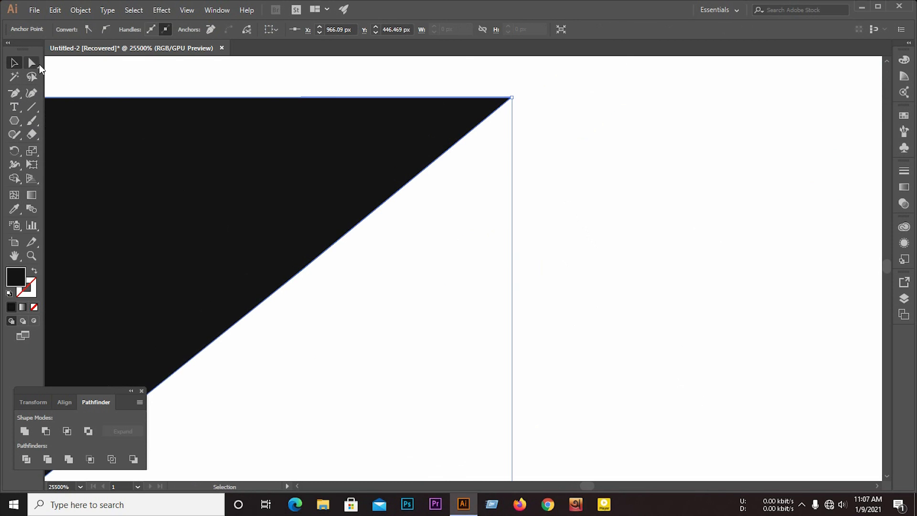
pyautogui.click(31, 63)
pyautogui.click(516, 300)
pyautogui.scroll(-2, 784, 338)
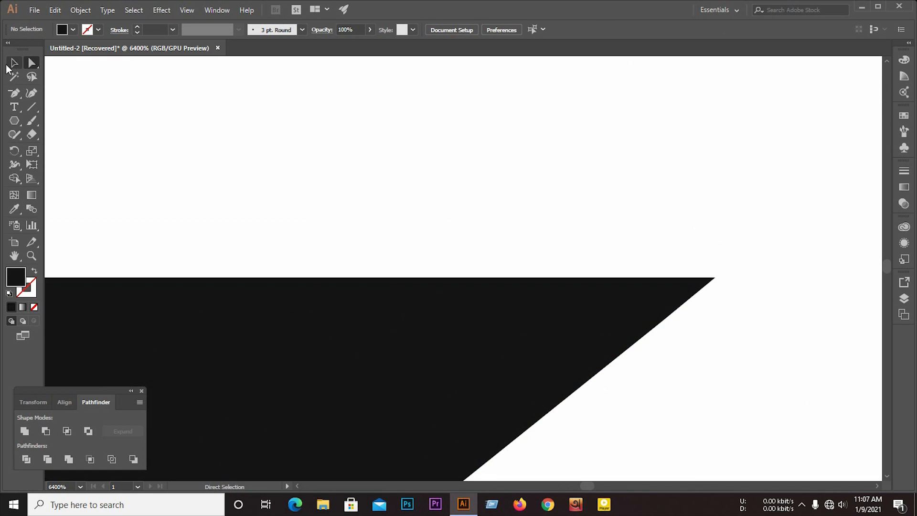
pyautogui.scroll(-9, 566, 261)
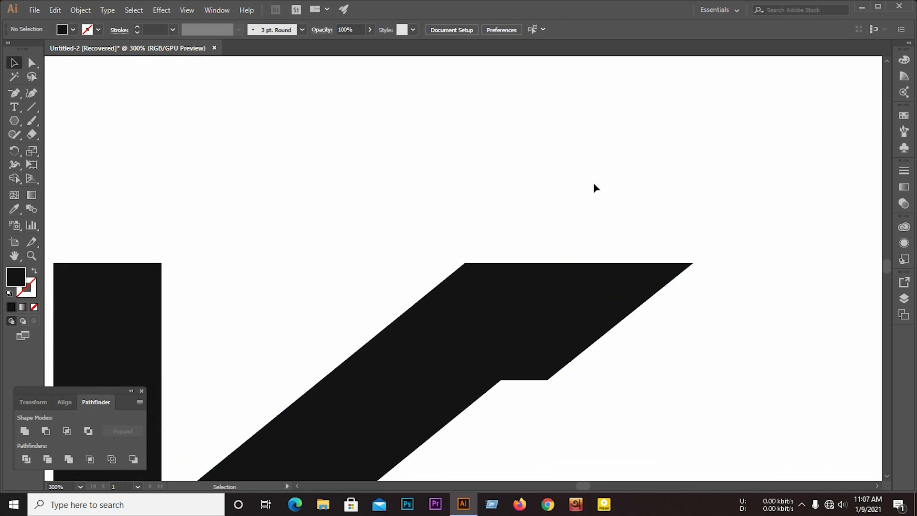
# Delete the extra anchor point on the diagonal edge just below the K's upper tip.
pyautogui.moveTo(602, 211); pyautogui.dragTo(675, 366)
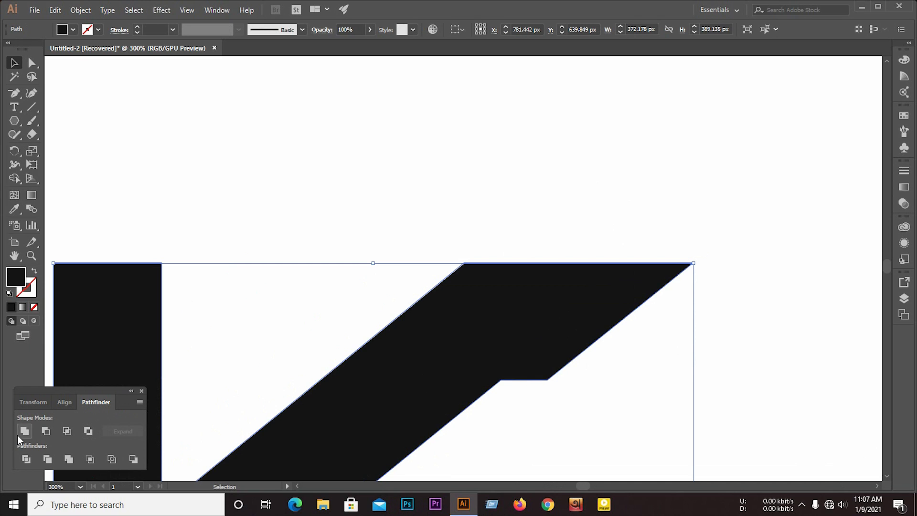
pyautogui.click(283, 315)
pyautogui.click(491, 301)
pyautogui.press('a')
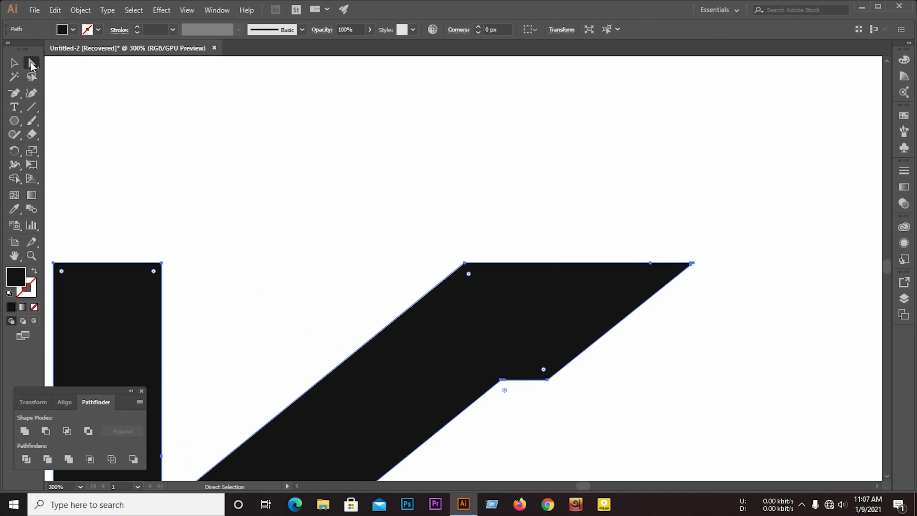
pyautogui.scroll(8, 692, 263)
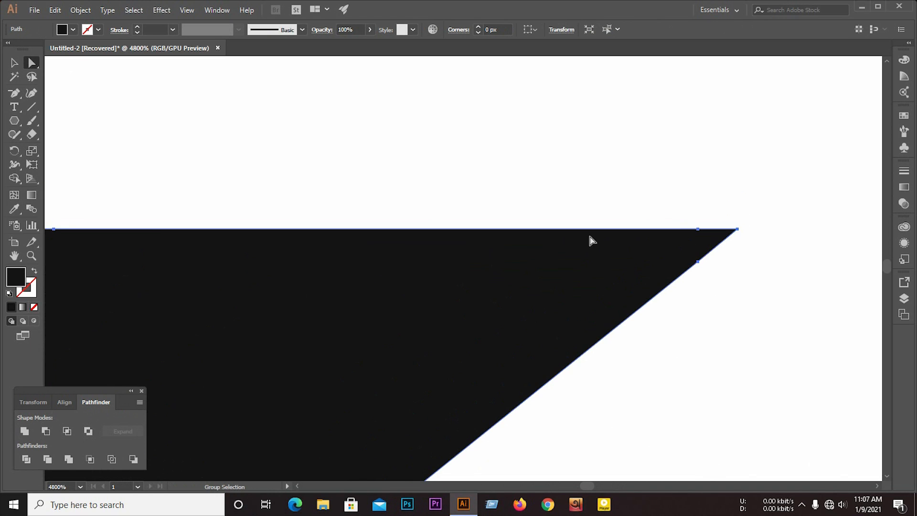
pyautogui.click(12, 95)
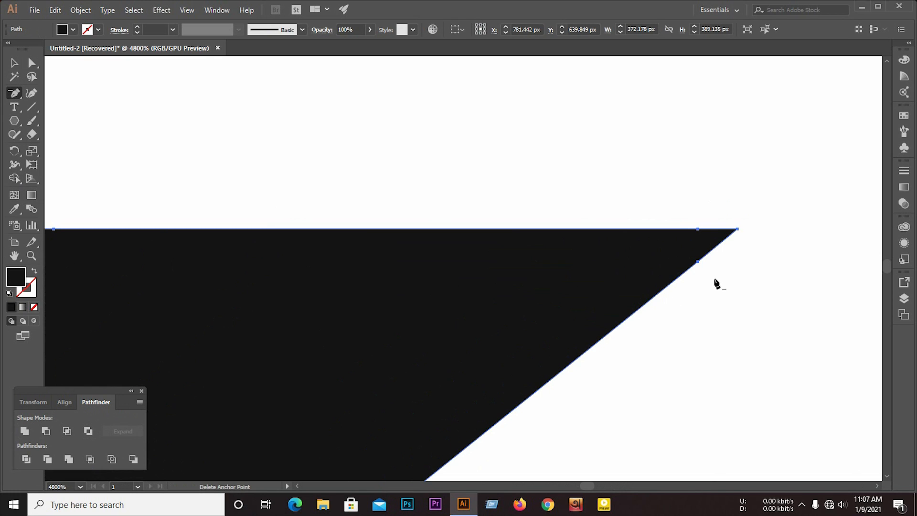
pyautogui.click(698, 261)
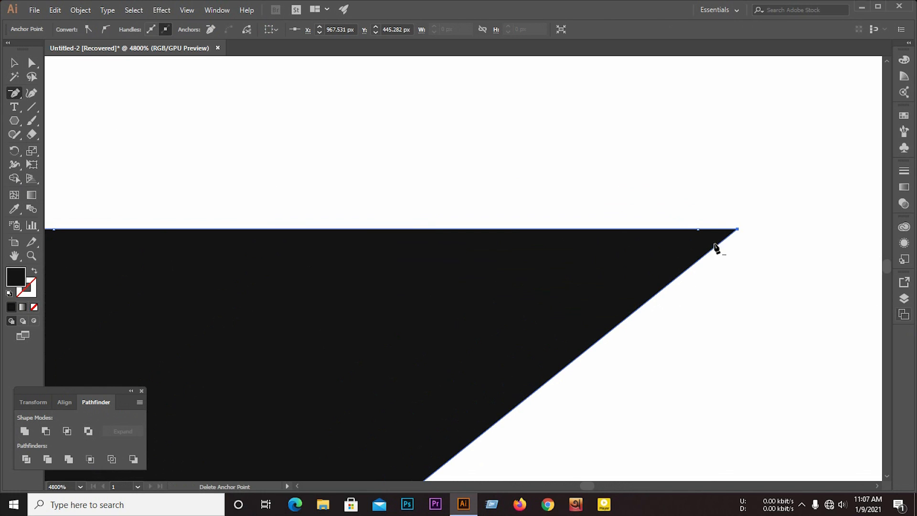
# Round the sharp point of the K's upper arm slightly with its live corner.
pyautogui.press('a')
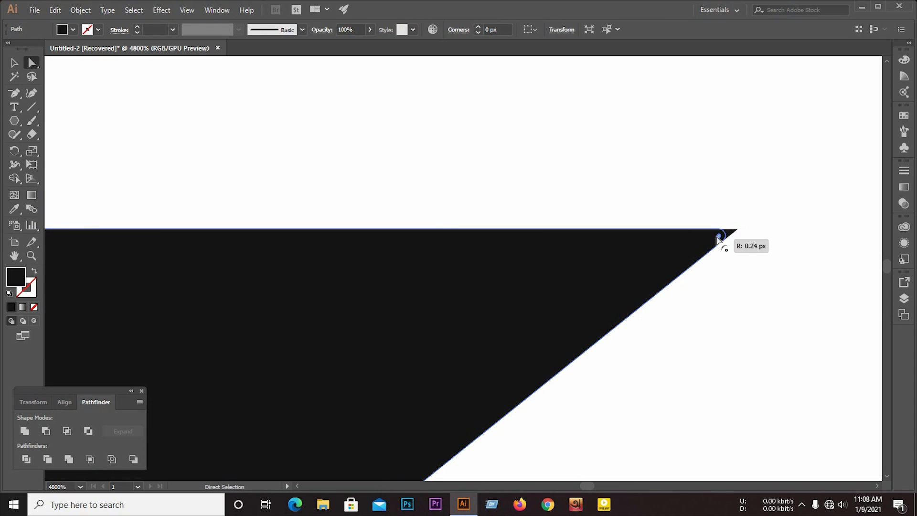
pyautogui.moveTo(717, 237); pyautogui.dragTo(695, 249)
pyautogui.click(698, 274)
pyautogui.scroll(-4, 569, 303)
pyautogui.scroll(-4, 701, 288)
pyautogui.scroll(3, 657, 295)
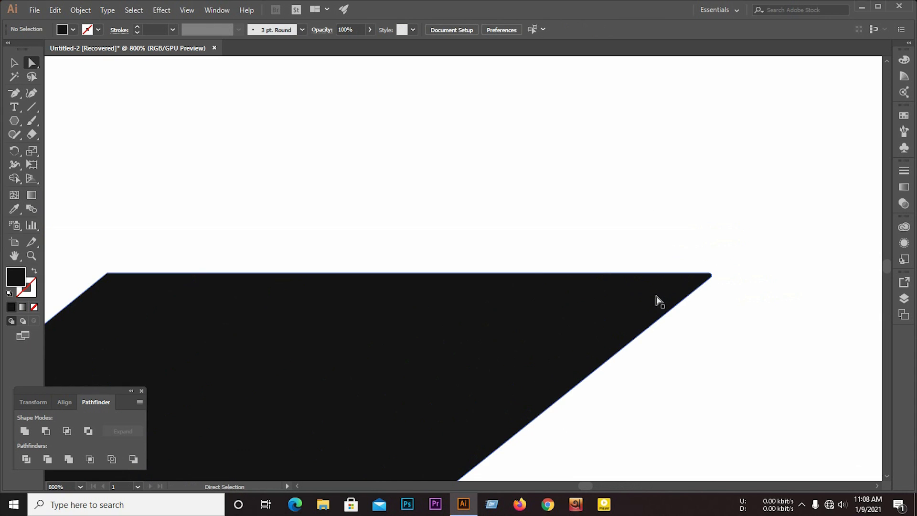
pyautogui.moveTo(708, 278); pyautogui.dragTo(712, 314)
pyautogui.scroll(-3, 481, 227)
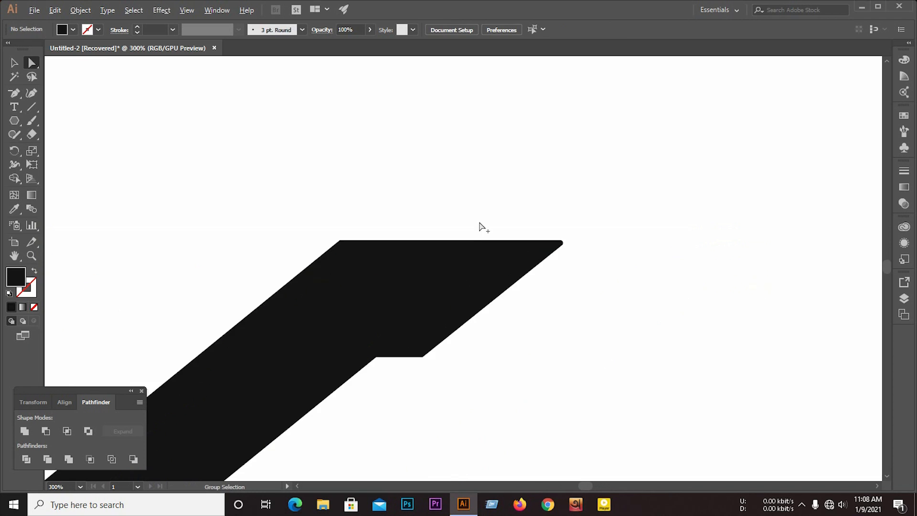
# Round the outer corner of the cut on the underside of the K's upper arm.
pyautogui.scroll(4, 416, 360)
pyautogui.click(438, 346)
pyautogui.moveTo(437, 343); pyautogui.dragTo(413, 308)
pyautogui.click(460, 410)
pyautogui.scroll(-4, 514, 362)
pyautogui.scroll(-4, 456, 357)
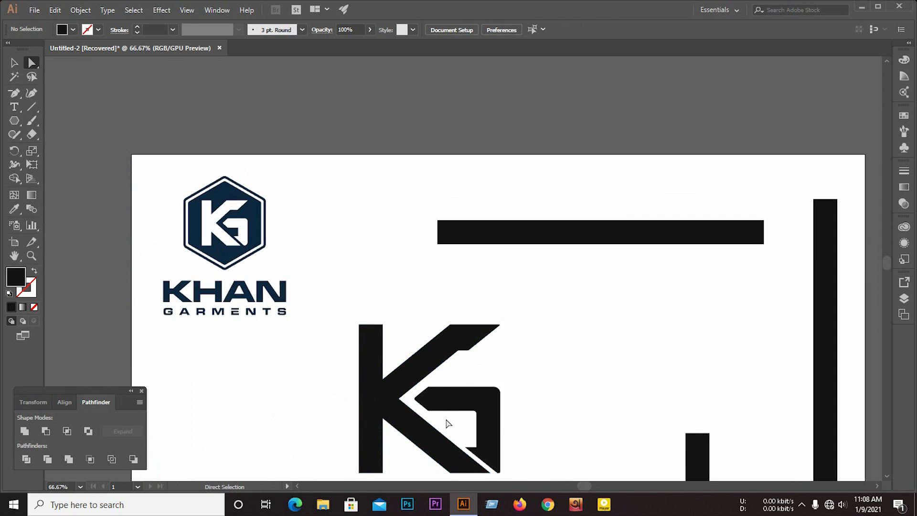
# Round the K's inner vertex where its two diagonal arms meet, facing the G.
pyautogui.scroll(5, 430, 371)
pyautogui.click(395, 342)
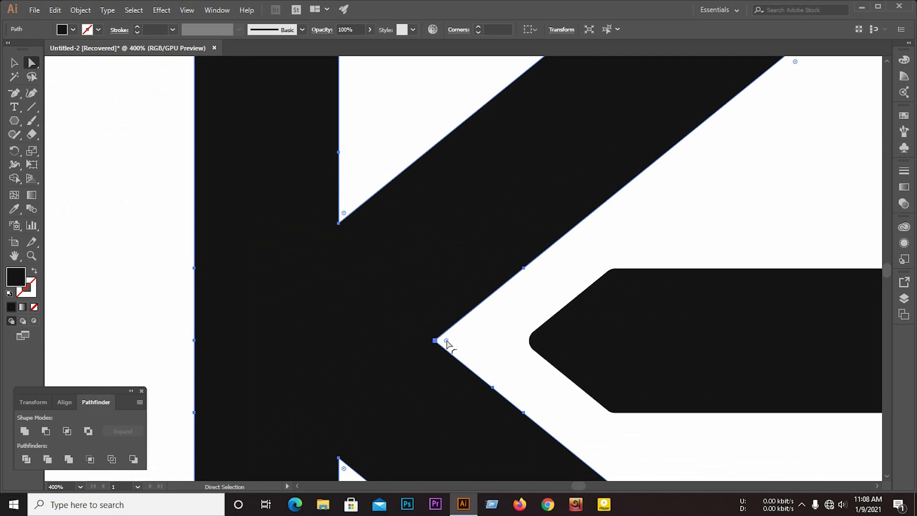
pyautogui.moveTo(446, 342); pyautogui.dragTo(455, 342)
pyautogui.click(479, 342)
pyautogui.scroll(-4, 382, 327)
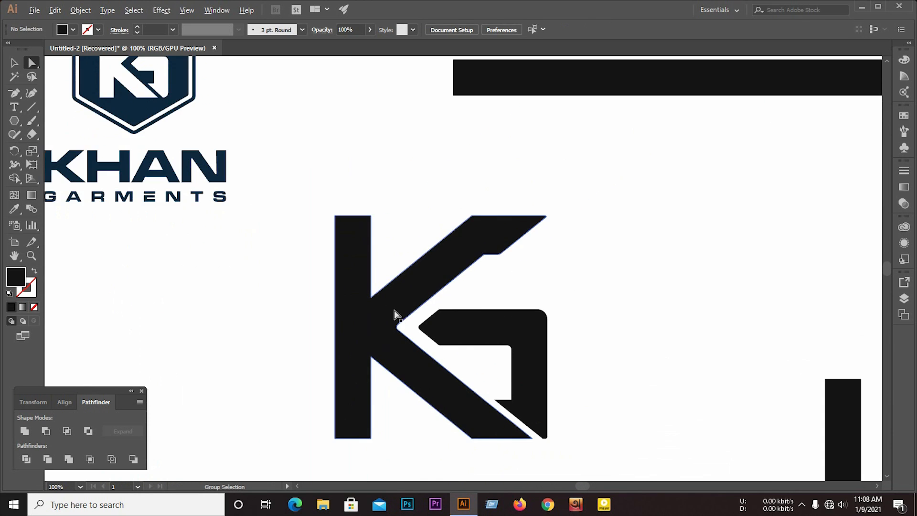
# Round the G's lower inner corner with a radius of about 6.2 px.
pyautogui.scroll(4, 485, 424)
pyautogui.click(554, 318)
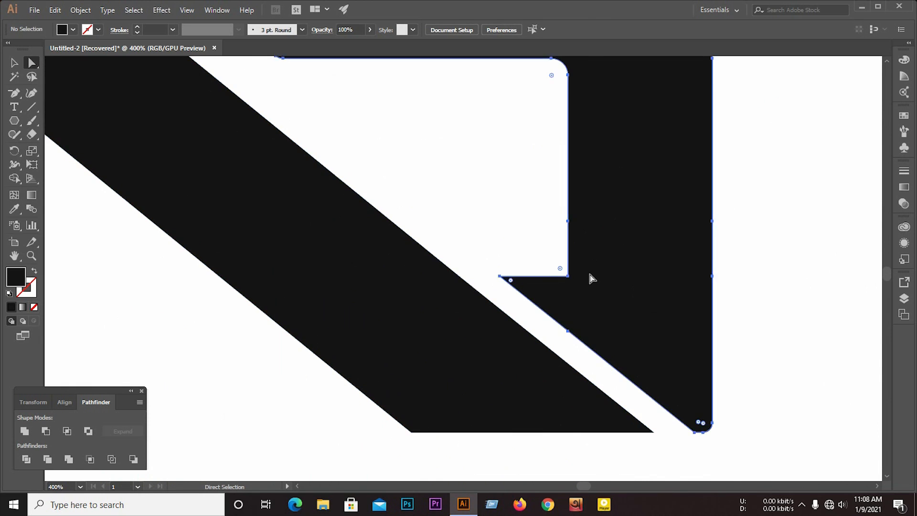
pyautogui.moveTo(561, 269); pyautogui.dragTo(553, 264)
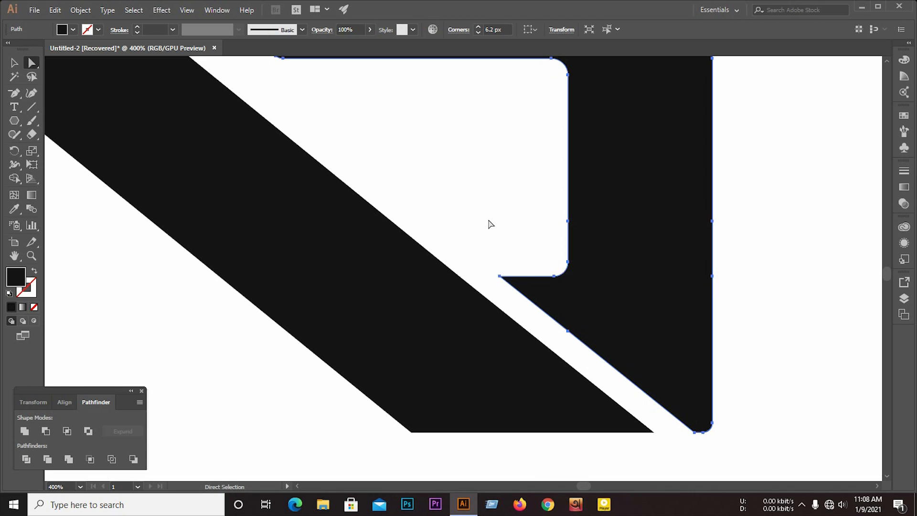
pyautogui.click(490, 224)
pyautogui.scroll(-3, 522, 245)
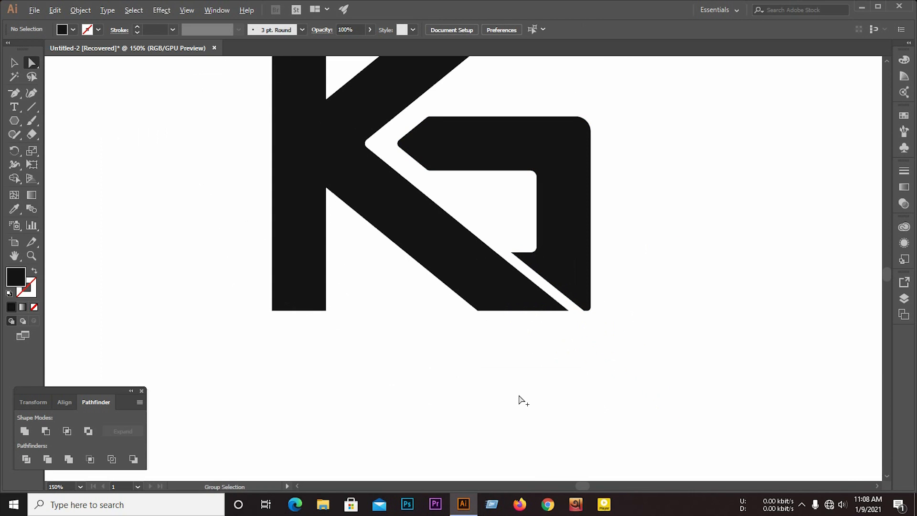
pyautogui.scroll(-2, 519, 398)
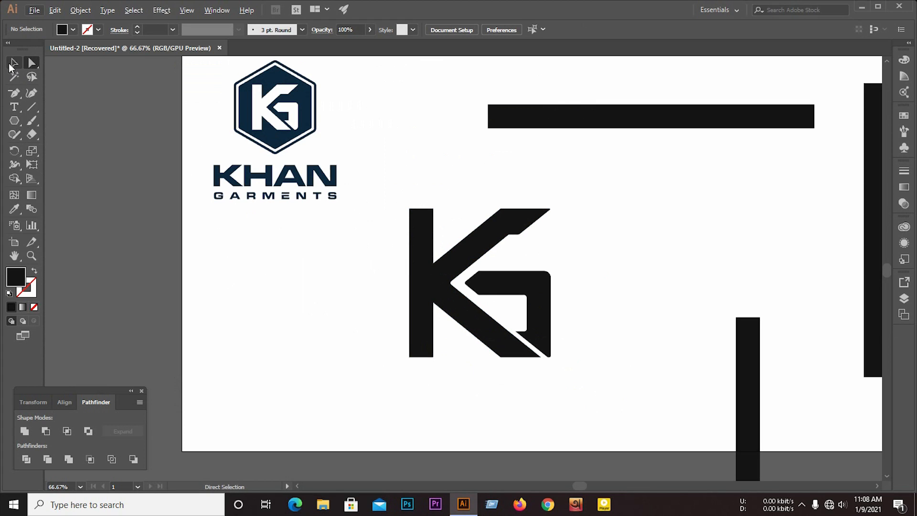
# Scale the KG monogram down and delete the three leftover black bars.
pyautogui.moveTo(399, 193); pyautogui.dragTo(603, 370)
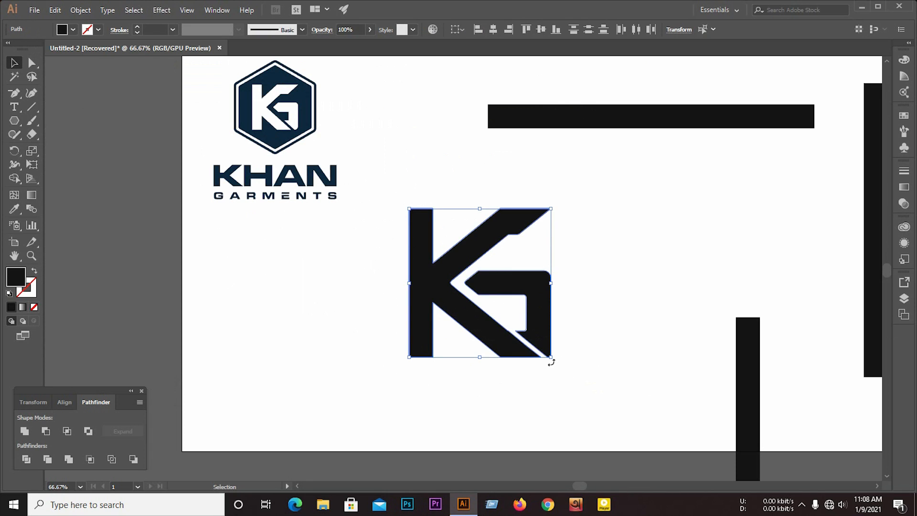
pyautogui.moveTo(550, 357); pyautogui.dragTo(533, 339)
pyautogui.click(617, 305)
pyautogui.scroll(-2, 631, 306)
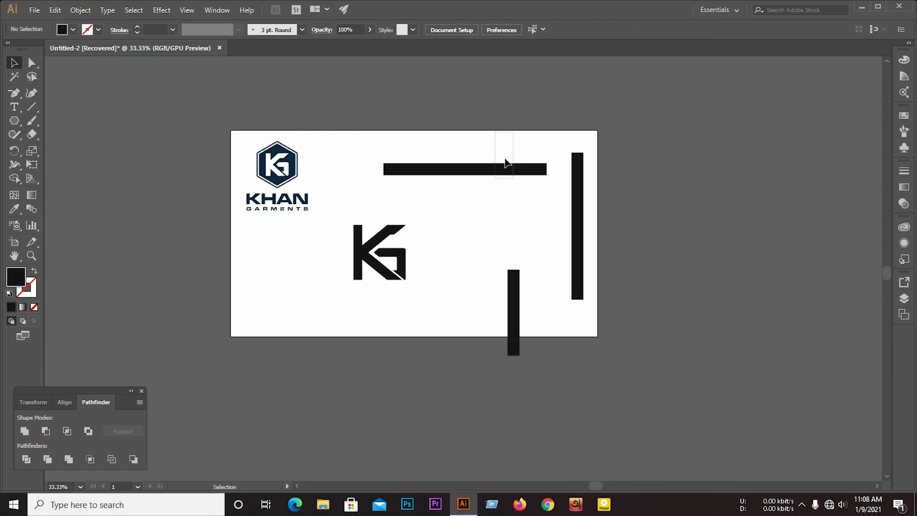
pyautogui.moveTo(505, 162); pyautogui.dragTo(625, 352)
pyautogui.press('Delete')
# Group the K and G and move the group near the artboard's right edge.
pyautogui.rightClick(410, 255)
pyautogui.moveTo(346, 202); pyautogui.dragTo(576, 248)
pyautogui.click(462, 322)
# Draw a black hexagon about 790 px wide near the artboard's center and rotate it 90° to point upward.
pyautogui.click(14, 122)
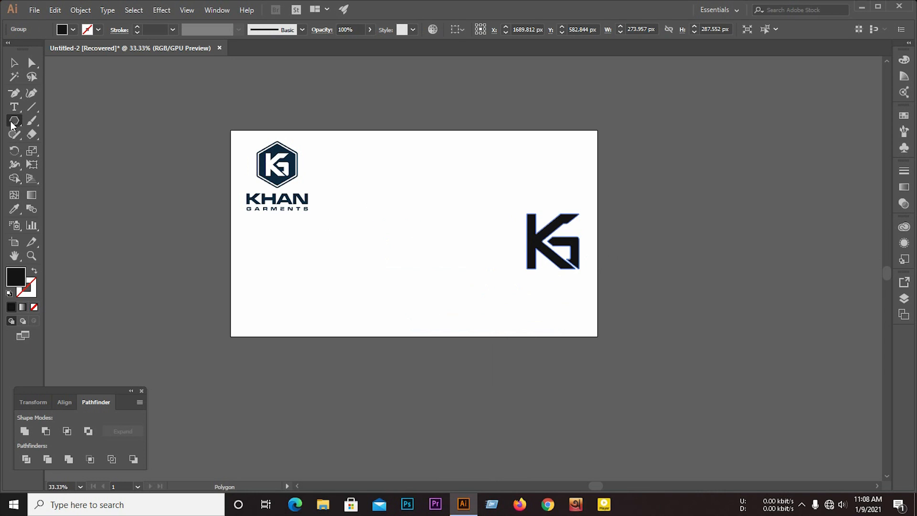
pyautogui.moveTo(417, 234); pyautogui.dragTo(325, 241)
pyautogui.press('v')
pyautogui.hotkey('ctrl', '=')
pyautogui.hotkey('ctrl', '=')
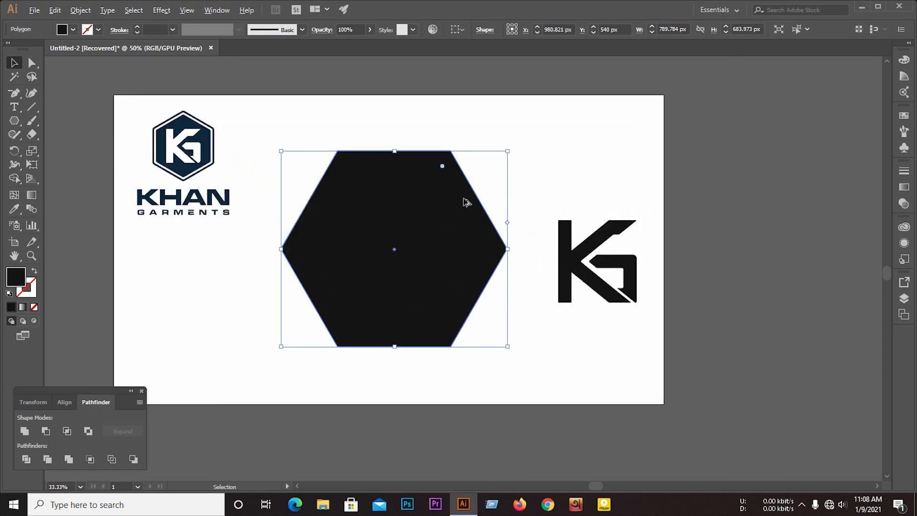
pyautogui.moveTo(525, 133); pyautogui.dragTo(539, 266)
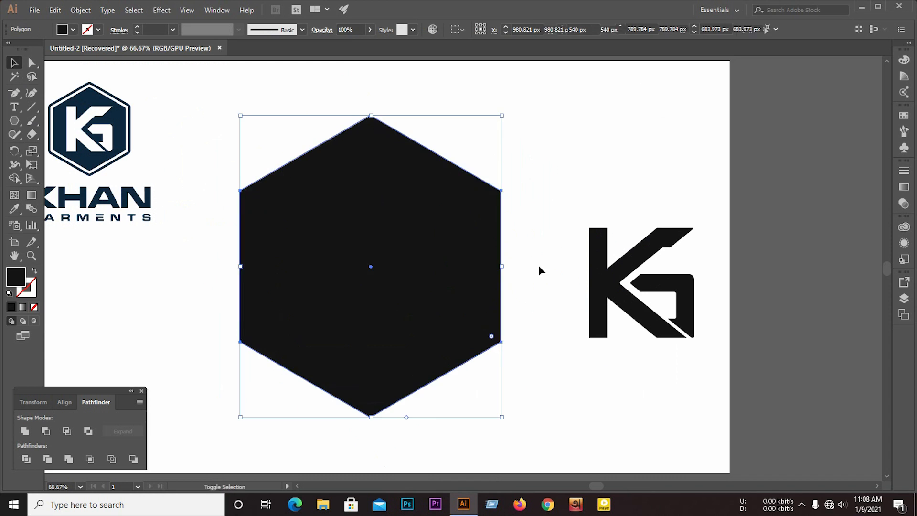
# Place a duplicate of the hexagon outside the artboard, to its right.
pyautogui.moveTo(418, 273); pyautogui.dragTo(895, 263)
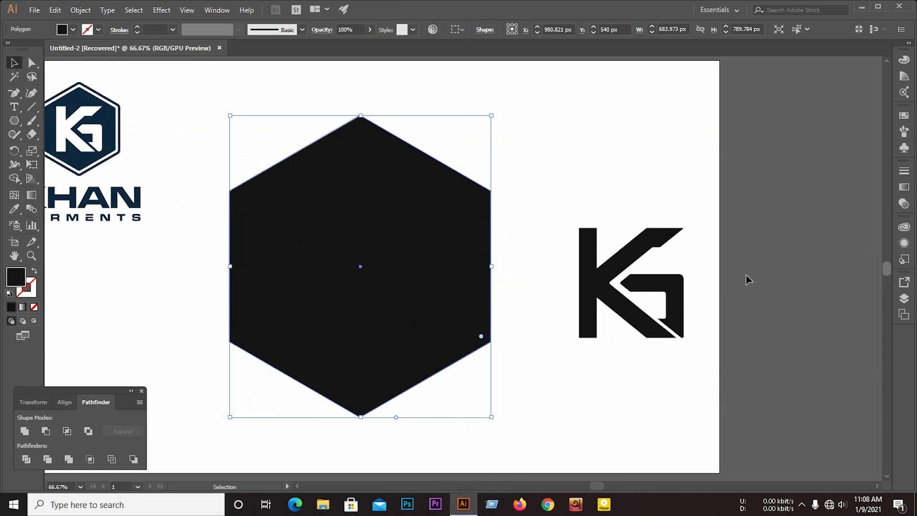
pyautogui.scroll(-1, 121, 248)
pyautogui.moveTo(271, 241); pyautogui.dragTo(737, 234)
pyautogui.scroll(1, 364, 213)
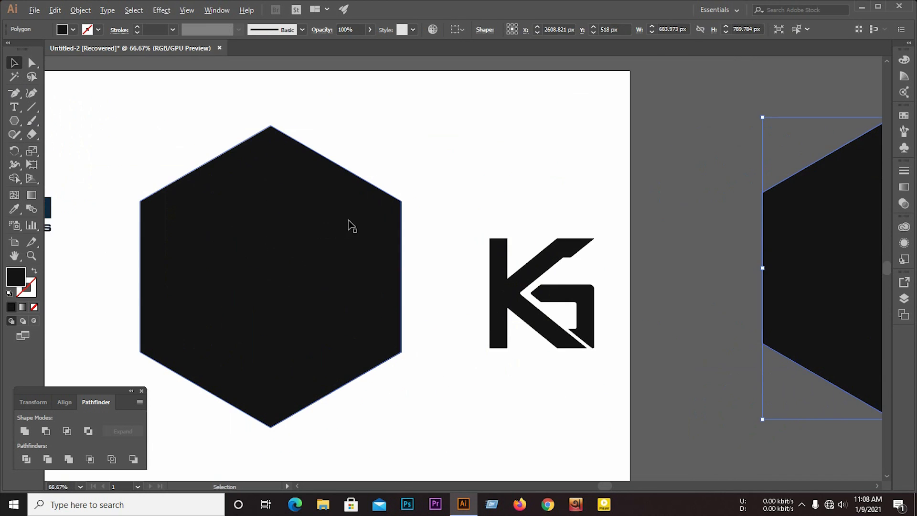
pyautogui.click(463, 201)
# Center the KG monogram and the artboard's hexagon on each other horizontally and vertically.
pyautogui.moveTo(530, 160); pyautogui.dragTo(399, 386)
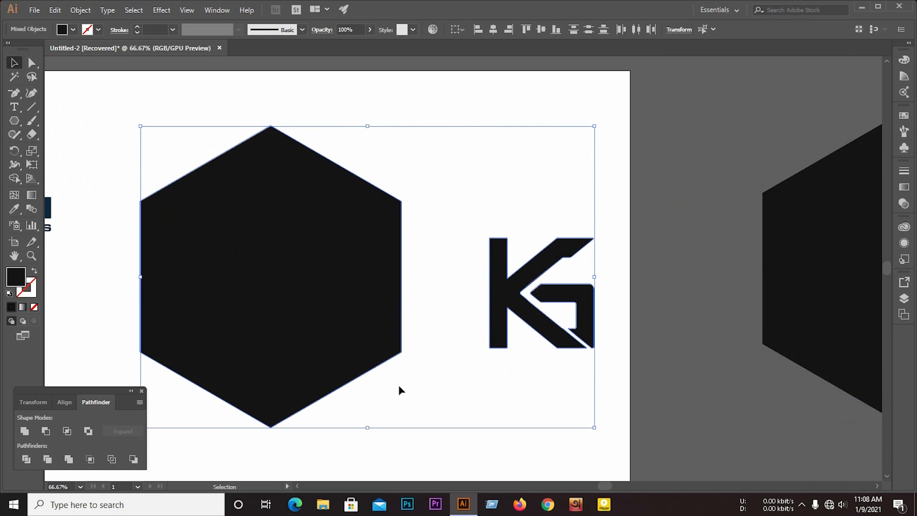
pyautogui.click(65, 401)
pyautogui.click(45, 431)
pyautogui.click(115, 430)
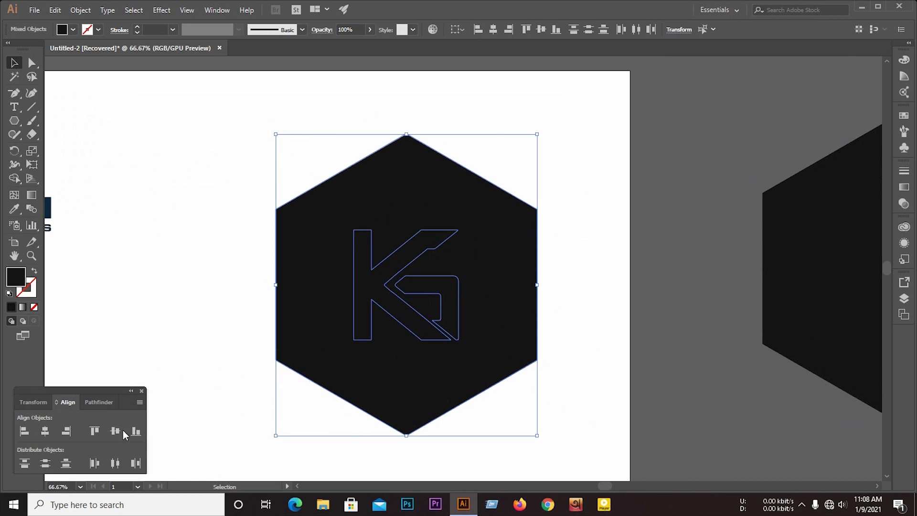
pyautogui.click(462, 363)
pyautogui.click(101, 337)
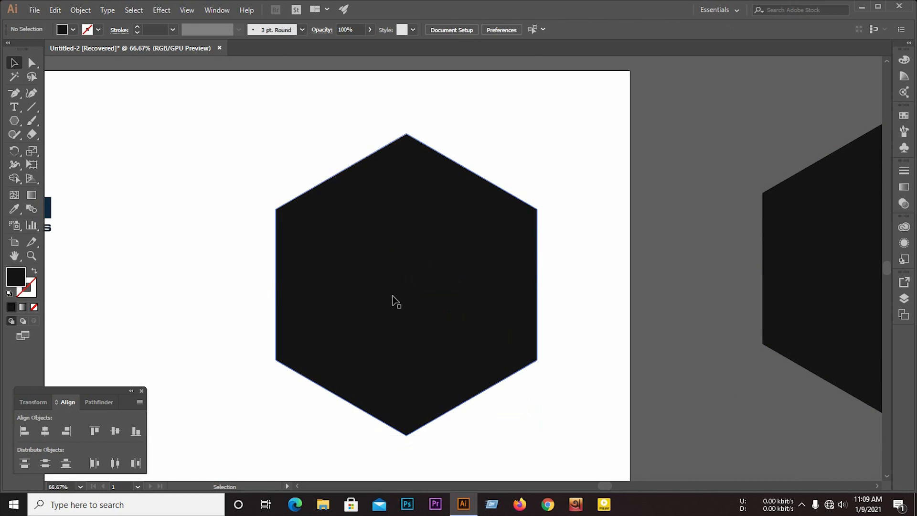
# Send the hexagon to the back, behind the KG monogram.
pyautogui.click(397, 301)
pyautogui.rightClick(395, 298)
pyautogui.moveTo(435, 241)
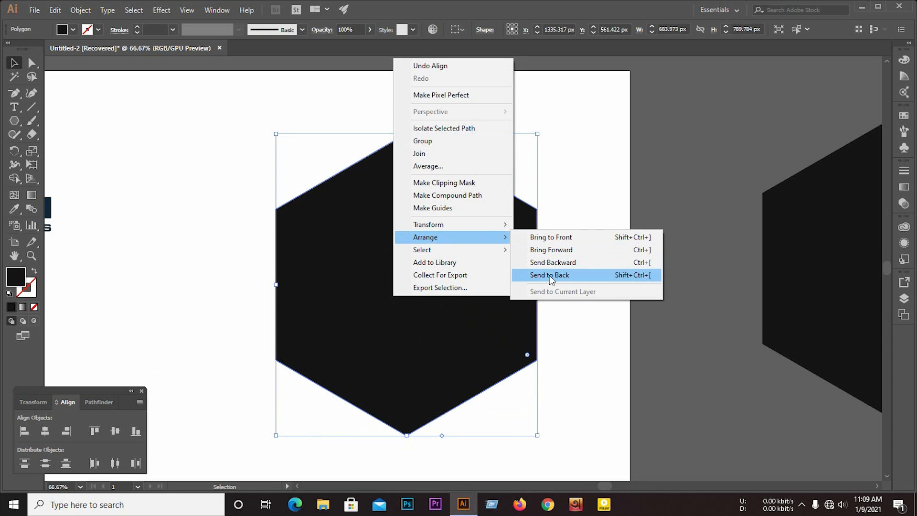
pyautogui.click(549, 273)
pyautogui.click(563, 259)
# Fill the KG monogram with white sampled from the artboard using the Eyedropper.
pyautogui.click(389, 268)
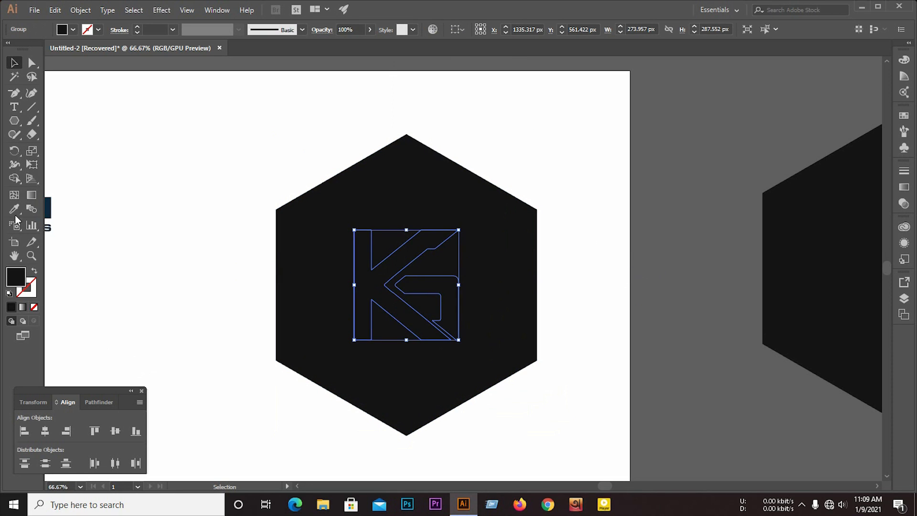
pyautogui.press('i')
pyautogui.click(188, 160)
pyautogui.click(14, 63)
pyautogui.click(211, 196)
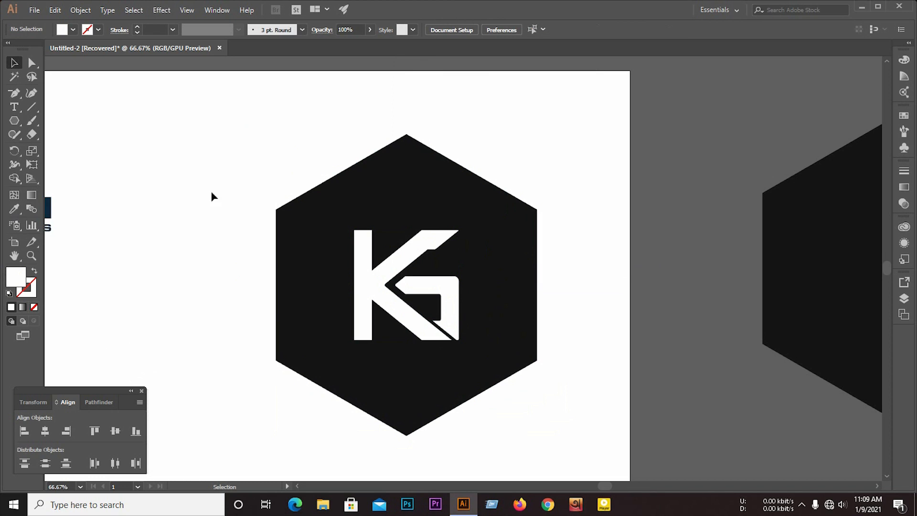
# Enlarge the white KG monogram proportionally from its center so it fills more of the hexagon.
pyautogui.click(420, 255)
pyautogui.moveTo(458, 230); pyautogui.dragTo(487, 201)
pyautogui.click(502, 167)
pyautogui.scroll(-2, 233, 203)
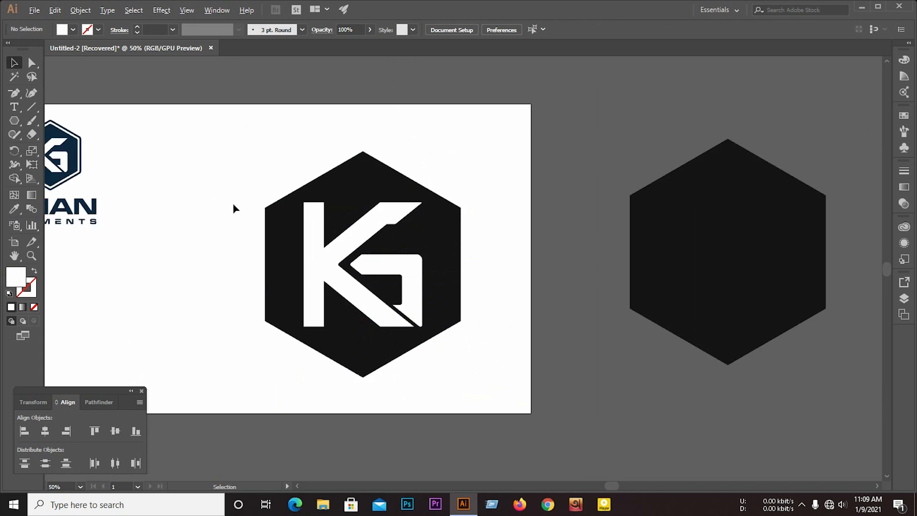
# Divide the hexagon with the KG monogram using Pathfinder and ungroup the resulting pieces.
pyautogui.scroll(1, 233, 206)
pyautogui.moveTo(200, 164); pyautogui.dragTo(329, 306)
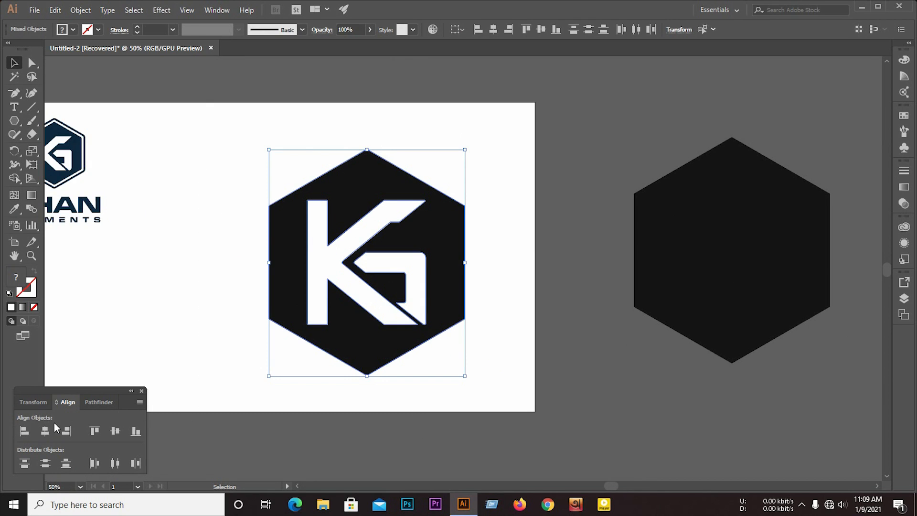
pyautogui.moveTo(210, 213); pyautogui.dragTo(386, 406)
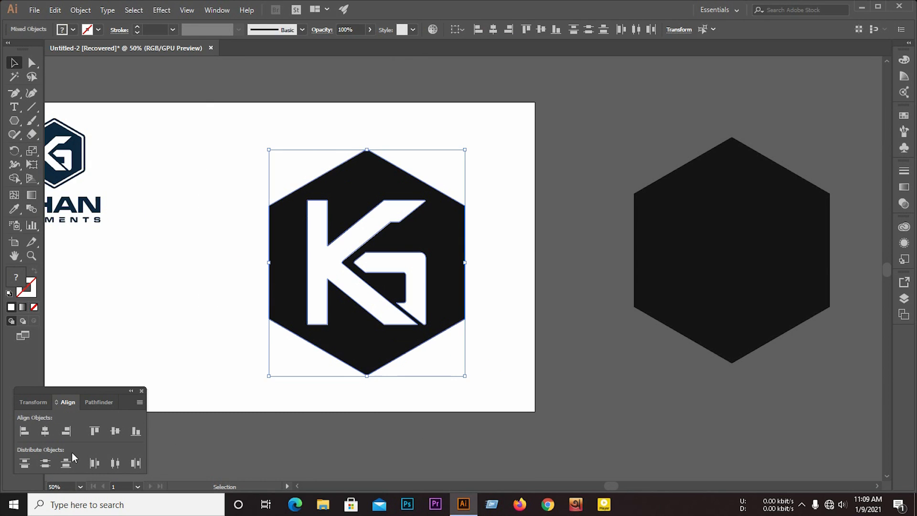
pyautogui.click(86, 405)
pyautogui.click(26, 459)
pyautogui.rightClick(392, 224)
pyautogui.click(486, 305)
pyautogui.click(485, 293)
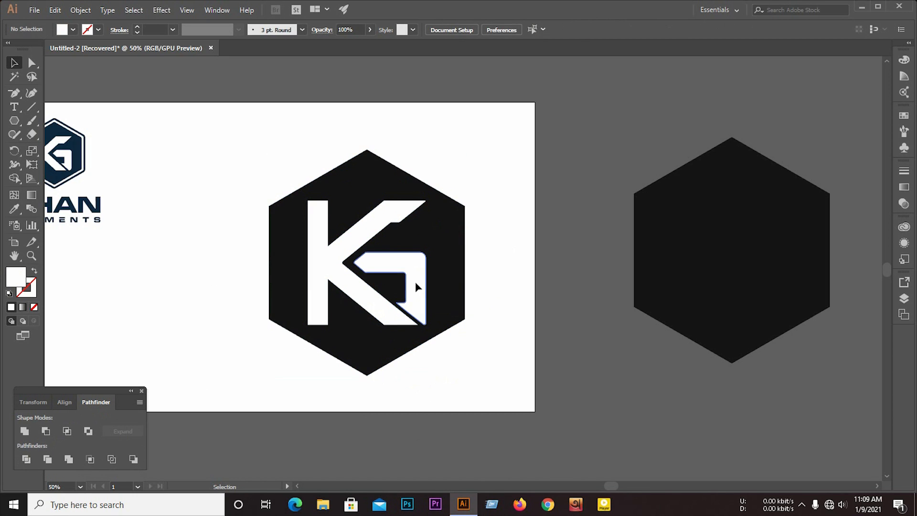
# Delete the white K and G pieces to leave the monogram cut out of the black hexagon.
pyautogui.click(414, 282)
pyautogui.press('Delete')
pyautogui.click(383, 262)
pyautogui.rightClick(381, 256)
pyautogui.click(424, 152)
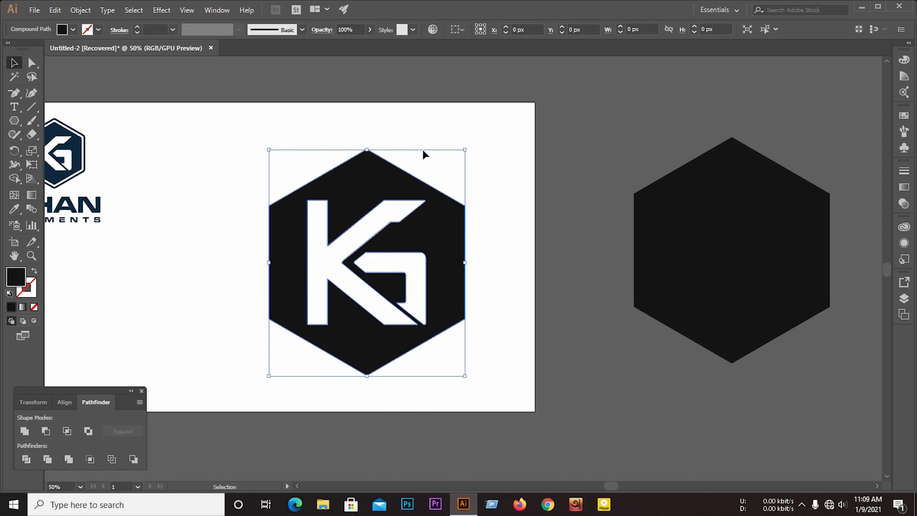
# Round all six outer corners of the black KG hexagon slightly, leaving the monogram cutout's corners as they are.
pyautogui.scroll(3, 368, 128)
pyautogui.click(369, 163)
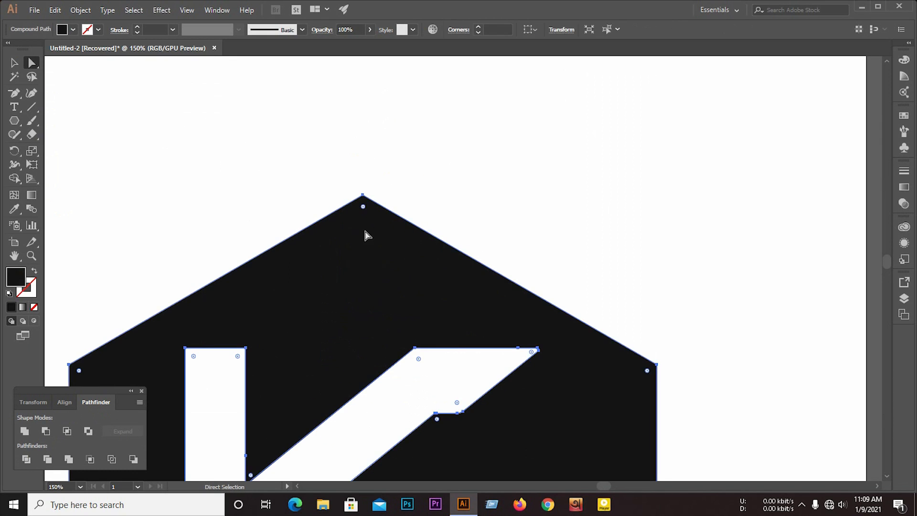
pyautogui.scroll(-1, 446, 216)
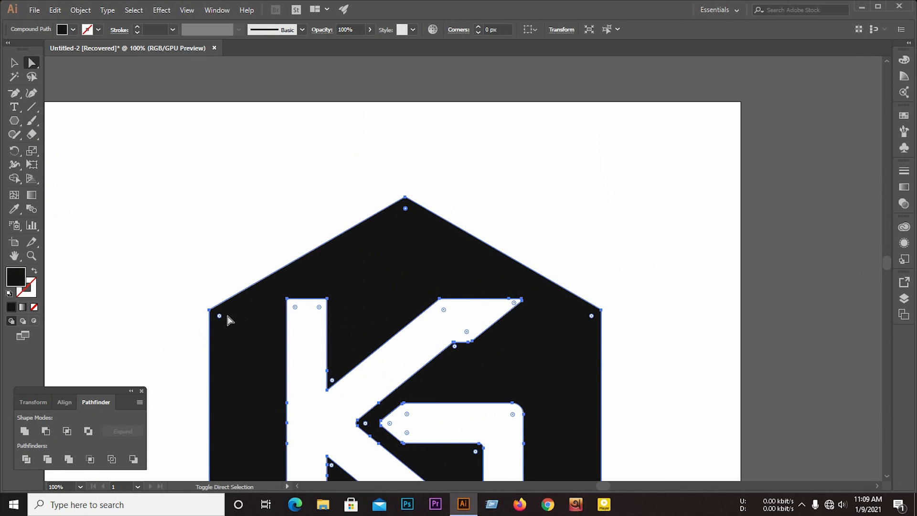
pyautogui.scroll(-4, 592, 322)
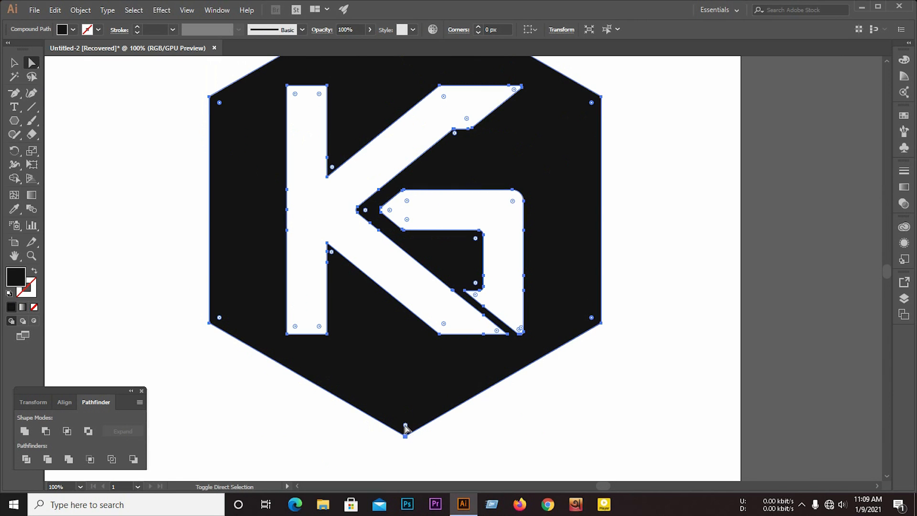
pyautogui.moveTo(221, 319); pyautogui.dragTo(226, 321)
pyautogui.hotkey('ctrl', 'shift', 'a')
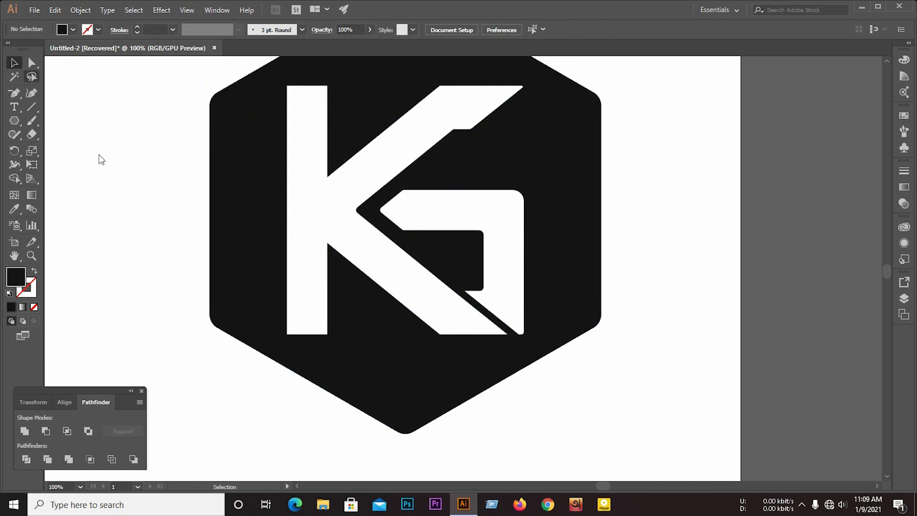
# Move the duplicate hexagon next to the KG emblem and swap its black fill to the stroke.
pyautogui.scroll(-1, 409, 403)
pyautogui.scroll(-1, 272, 347)
pyautogui.moveTo(745, 304); pyautogui.dragTo(581, 259)
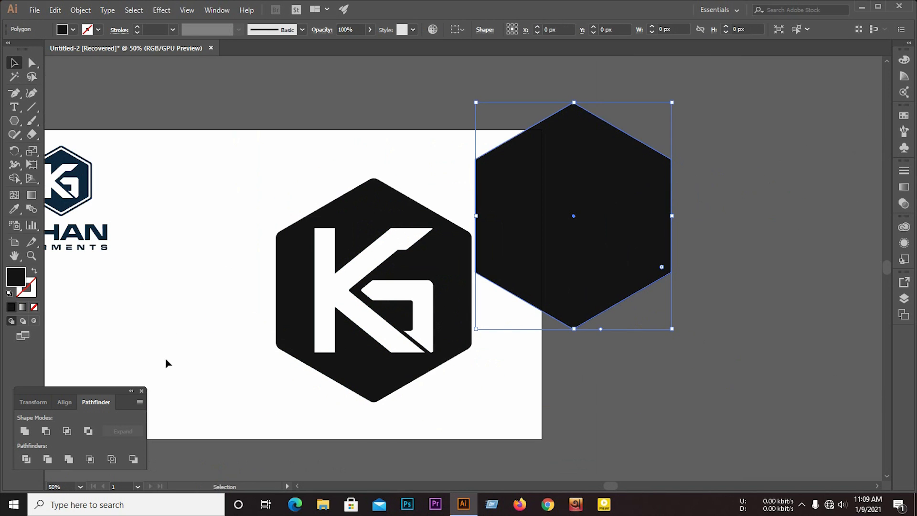
pyautogui.click(32, 270)
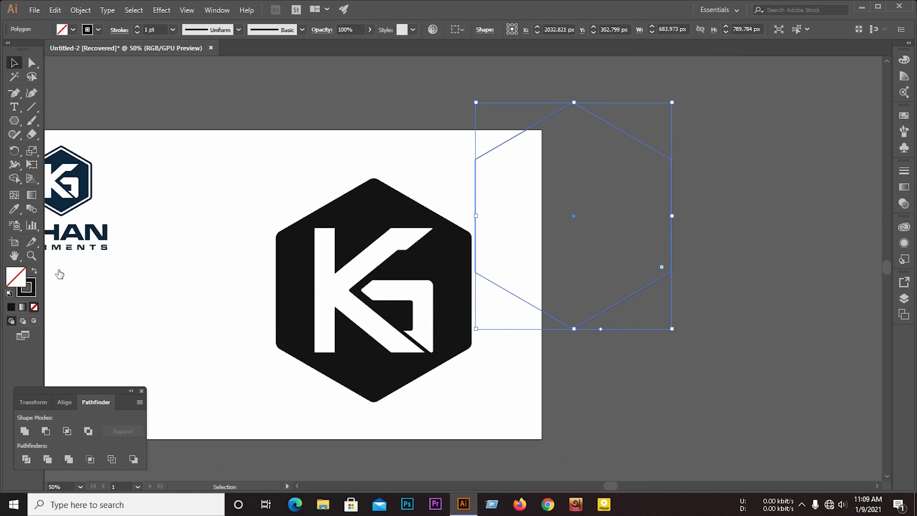
# Set the outlined hexagon's stroke weight to 22 pt.
pyautogui.click(137, 27)
pyautogui.click(137, 28)
pyautogui.click(138, 27)
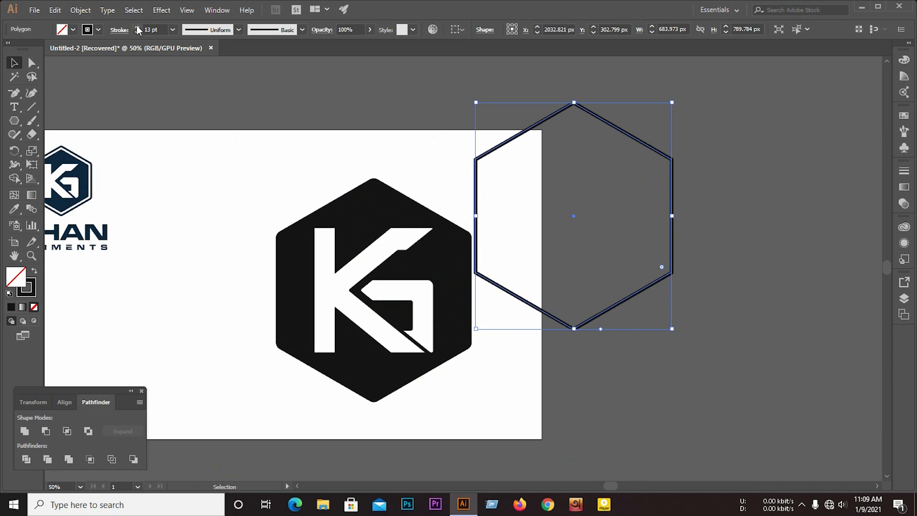
pyautogui.click(137, 27)
pyautogui.click(137, 28)
pyautogui.click(137, 28)
pyautogui.click(137, 28)
pyautogui.click(137, 27)
pyautogui.click(137, 27)
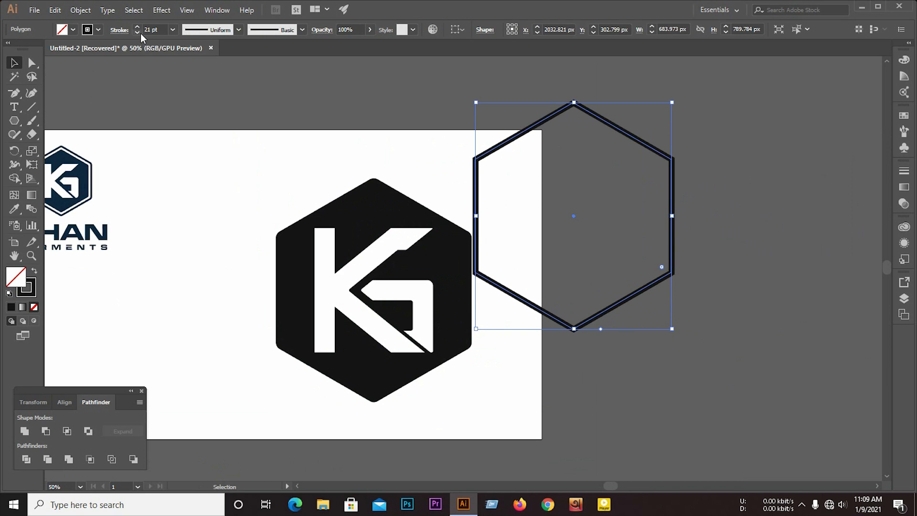
pyautogui.click(137, 27)
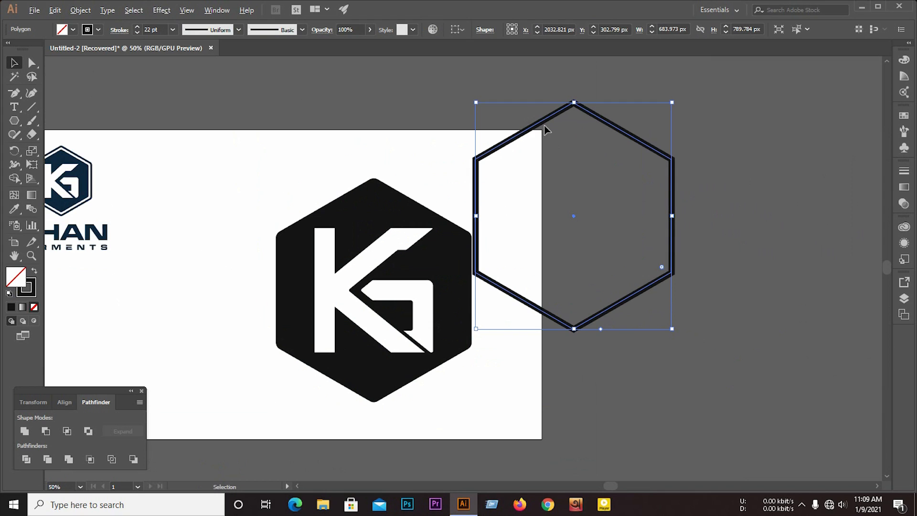
# Round the corners of the outlined hexagon slightly to match the KG emblem.
pyautogui.click(35, 62)
pyautogui.scroll(3, 579, 101)
pyautogui.moveTo(561, 118); pyautogui.dragTo(561, 125)
pyautogui.click(10, 65)
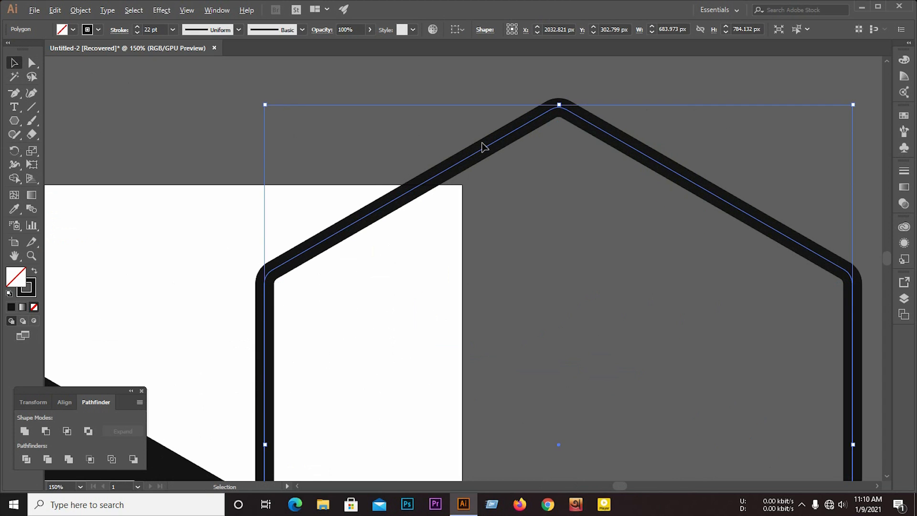
# Select the whole KG emblem and group its pieces.
pyautogui.scroll(-4, 482, 146)
pyautogui.moveTo(288, 172); pyautogui.dragTo(359, 298)
pyautogui.rightClick(359, 231)
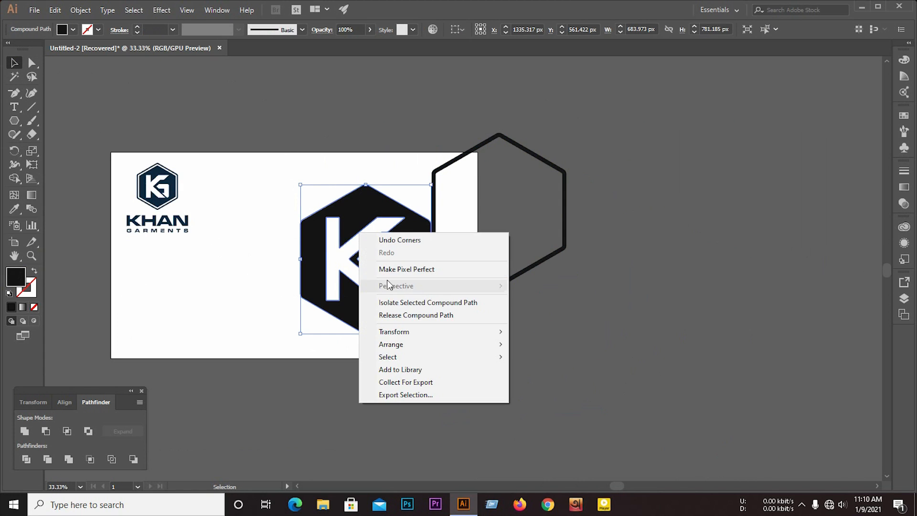
pyautogui.click(278, 220)
pyautogui.moveTo(278, 220); pyautogui.dragTo(381, 320)
pyautogui.hotkey('ctrl', 'g')
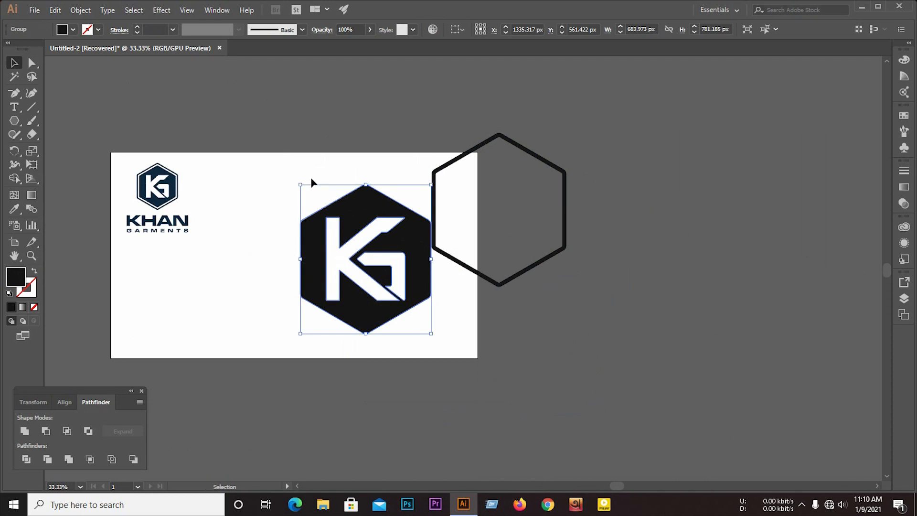
# Enlarge the outlined hexagon proportionally from its center so it is larger than the KG emblem.
pyautogui.moveTo(311, 179); pyautogui.dragTo(553, 383)
pyautogui.click(555, 328)
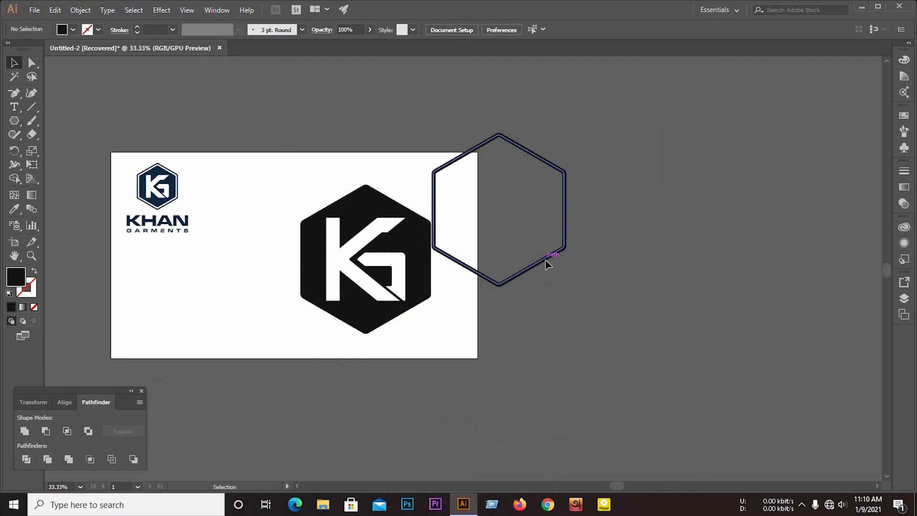
pyautogui.click(546, 260)
pyautogui.moveTo(566, 134); pyautogui.dragTo(580, 118)
# Center the outlined hexagon and KG emblem on each other horizontally and vertically, and move both fully onto the artboard.
pyautogui.moveTo(288, 139); pyautogui.dragTo(501, 382)
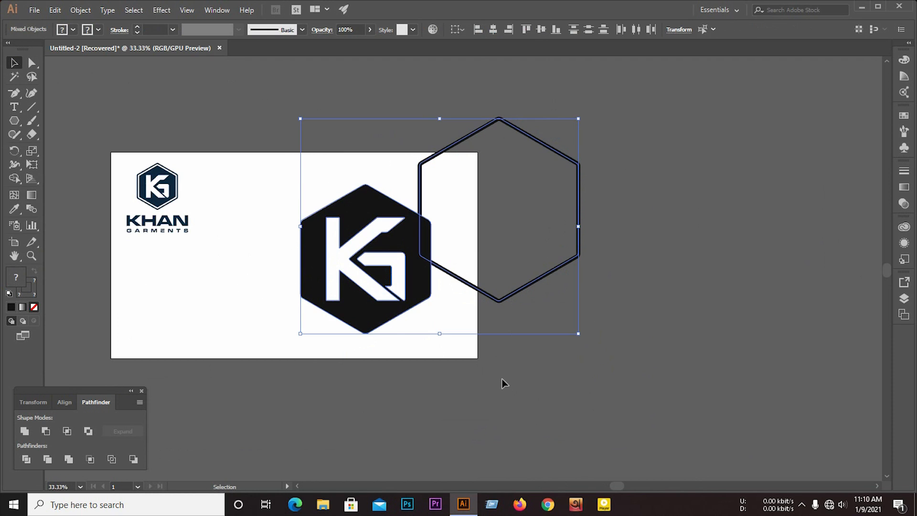
pyautogui.click(65, 402)
pyautogui.click(45, 430)
pyautogui.click(115, 431)
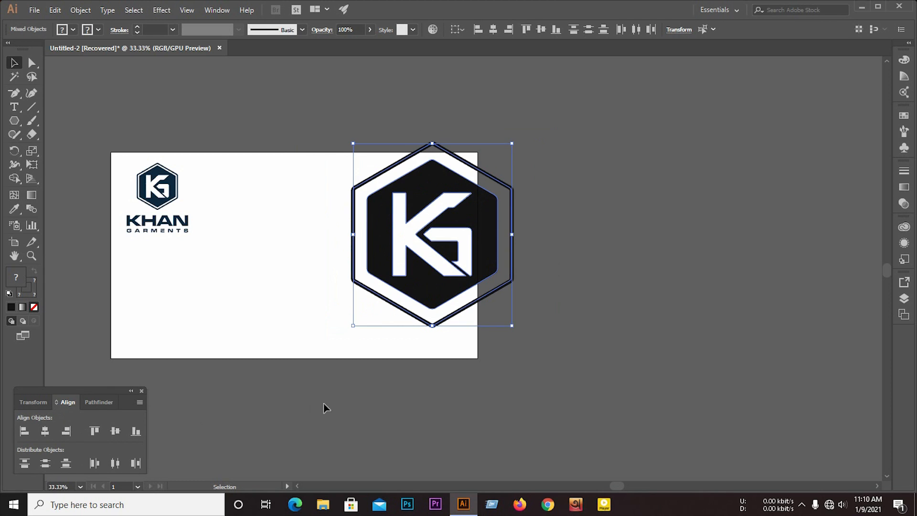
pyautogui.click(324, 405)
pyautogui.hotkey('ctrl', '=')
pyautogui.hotkey('ctrl', '-')
pyautogui.moveTo(556, 300); pyautogui.dragTo(436, 297)
pyautogui.hotkey('ctrl', '=')
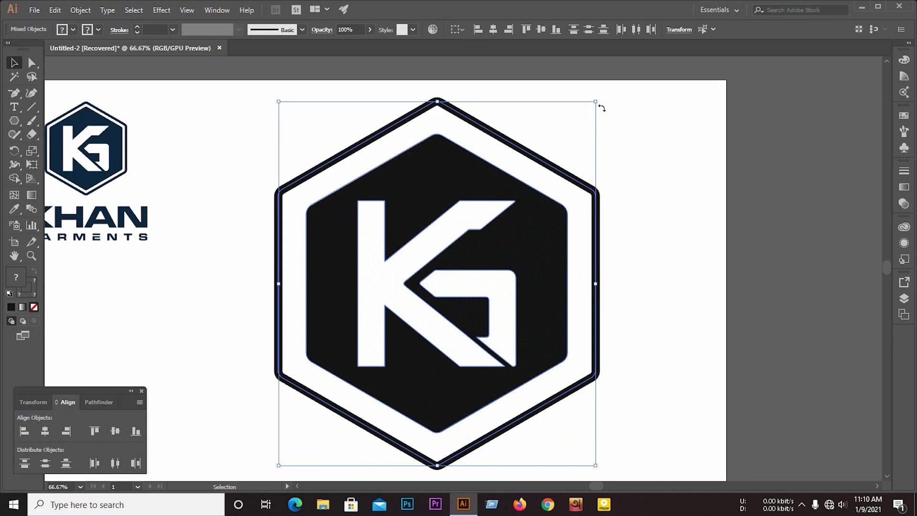
# Scale the outlined hexagon down from its center to about 739 px wide, leaving a thin white gap around the emblem.
pyautogui.click(649, 137)
pyautogui.click(590, 187)
pyautogui.moveTo(588, 97); pyautogui.dragTo(577, 123)
pyautogui.moveTo(581, 117); pyautogui.dragTo(585, 115)
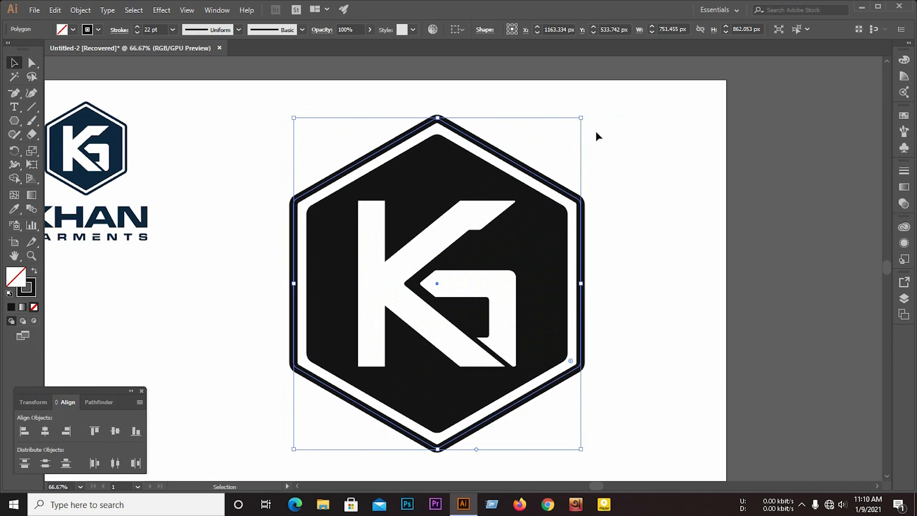
pyautogui.click(580, 154)
pyautogui.click(557, 187)
pyautogui.scroll(1, 556, 116)
pyautogui.moveTo(595, 119); pyautogui.dragTo(593, 123)
pyautogui.click(627, 162)
pyautogui.click(594, 249)
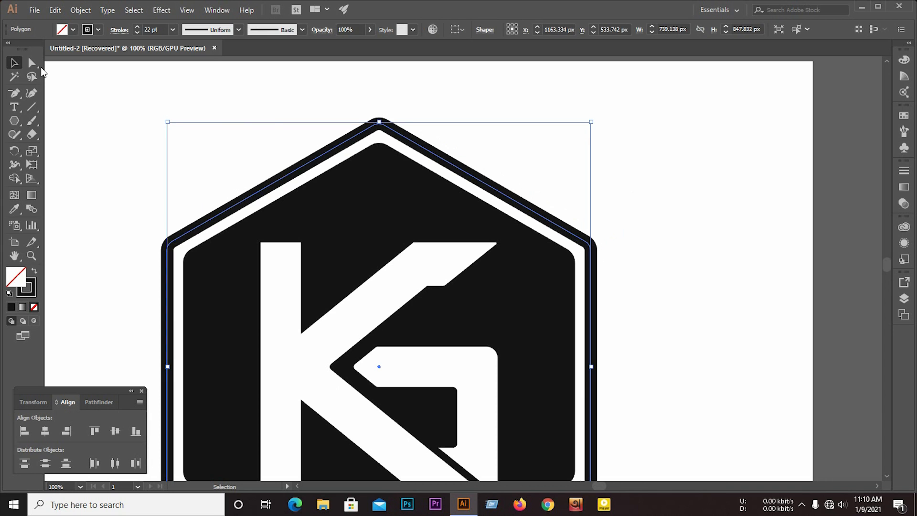
# Round the outlined hexagon's corners a little more so they follow the inner hexagon's corners.
pyautogui.press('a')
pyautogui.scroll(4, 375, 133)
pyautogui.moveTo(404, 137); pyautogui.dragTo(403, 152)
pyautogui.click(15, 63)
pyautogui.click(348, 164)
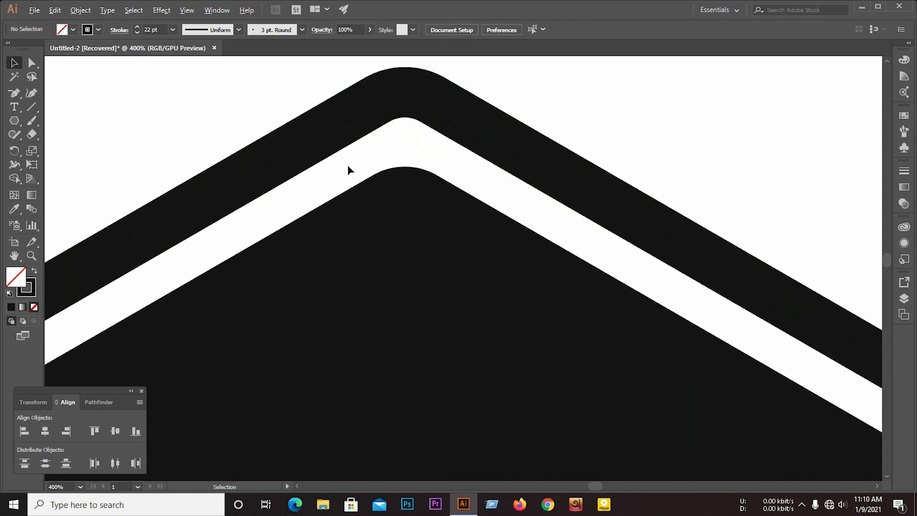
pyautogui.scroll(-6, 374, 180)
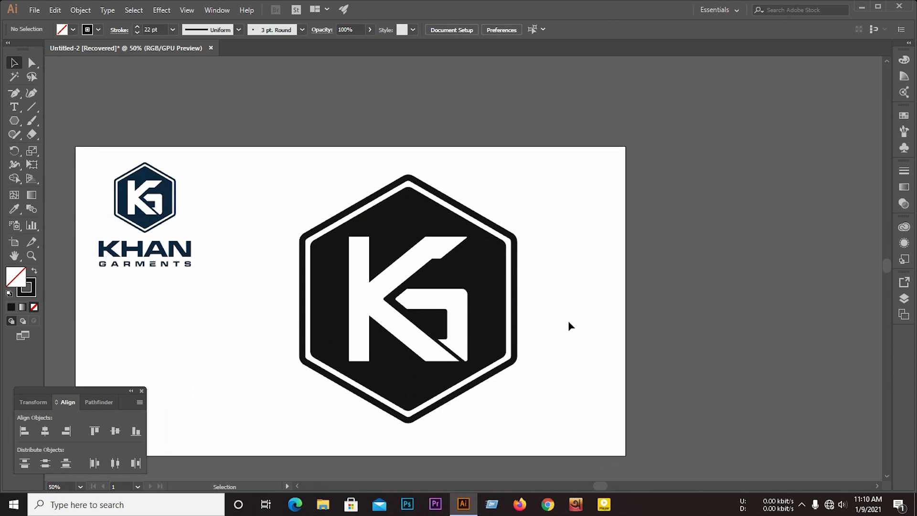
# Expand the outlined hexagon's stroke into a filled shape.
pyautogui.moveTo(268, 193); pyautogui.dragTo(516, 263)
pyautogui.click(206, 130)
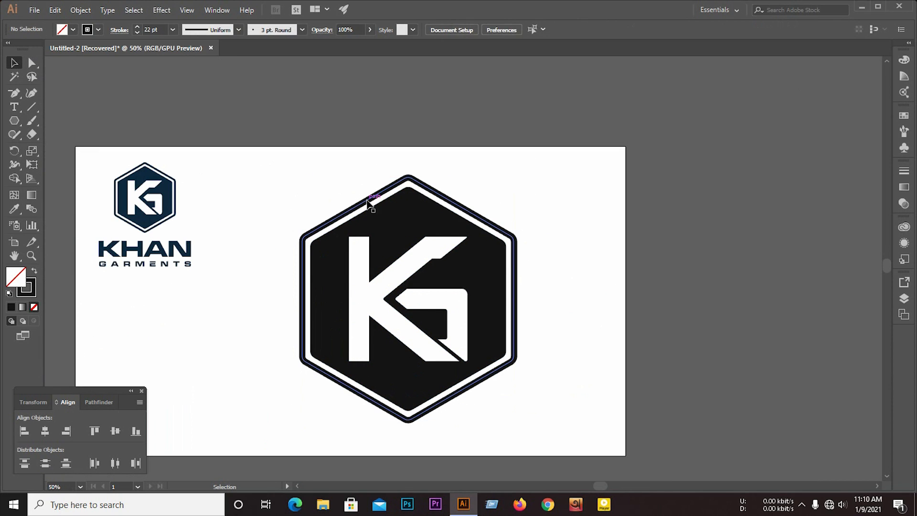
pyautogui.click(370, 201)
pyautogui.click(80, 10)
pyautogui.click(118, 132)
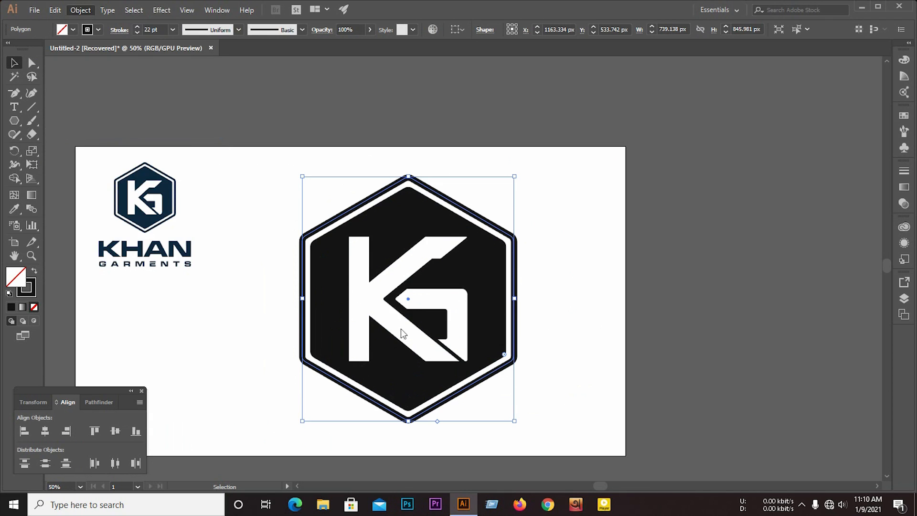
pyautogui.click(434, 319)
# Scale the complete emblem down proportionally to about 517 px wide and place it in the artboard's upper part.
pyautogui.click(289, 198)
pyautogui.click(503, 220)
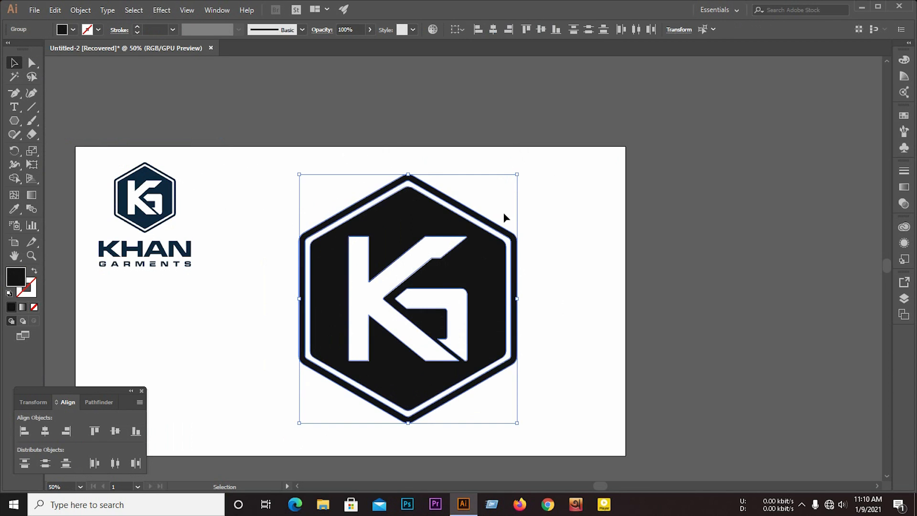
pyautogui.moveTo(514, 176); pyautogui.dragTo(506, 215)
pyautogui.moveTo(451, 317); pyautogui.dragTo(452, 275)
pyautogui.click(191, 305)
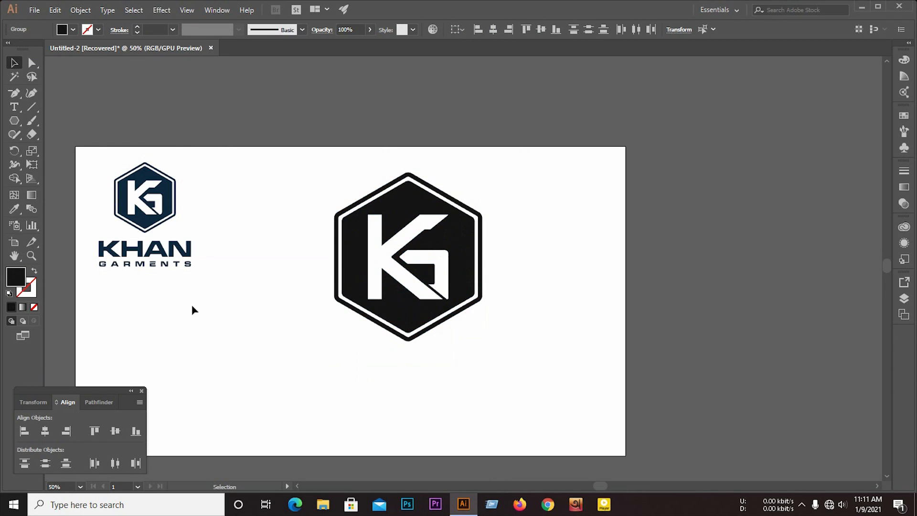
# Ungroup the reference logo, copy its KHAN GARMENTS text below the new emblem, and enlarge the copy.
pyautogui.moveTo(83, 240); pyautogui.dragTo(108, 289)
pyautogui.rightClick(207, 295)
pyautogui.click(218, 323)
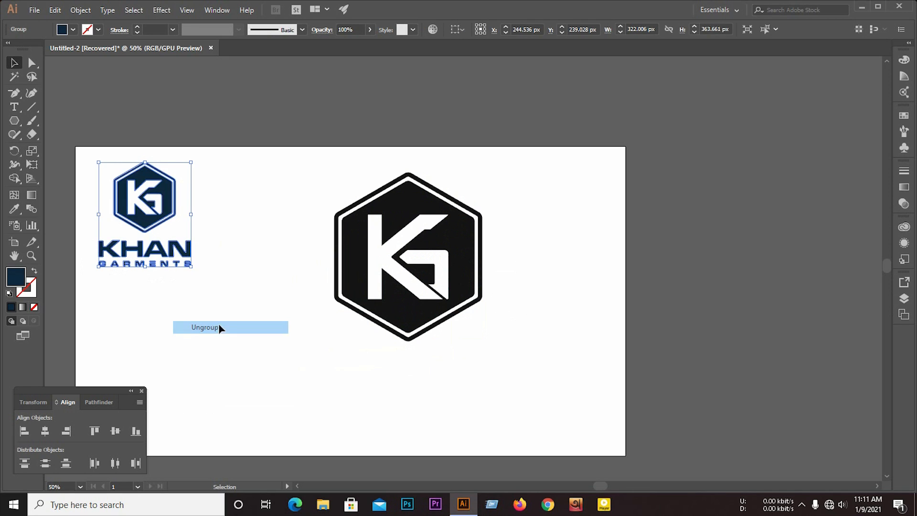
pyautogui.moveTo(214, 278); pyautogui.dragTo(406, 371)
pyautogui.moveTo(456, 383); pyautogui.dragTo(512, 421)
# Recolor the KG emblem with the dark navy sampled from the KHAN text using the Eyedropper.
pyautogui.moveTo(266, 227); pyautogui.dragTo(466, 310)
pyautogui.click(18, 209)
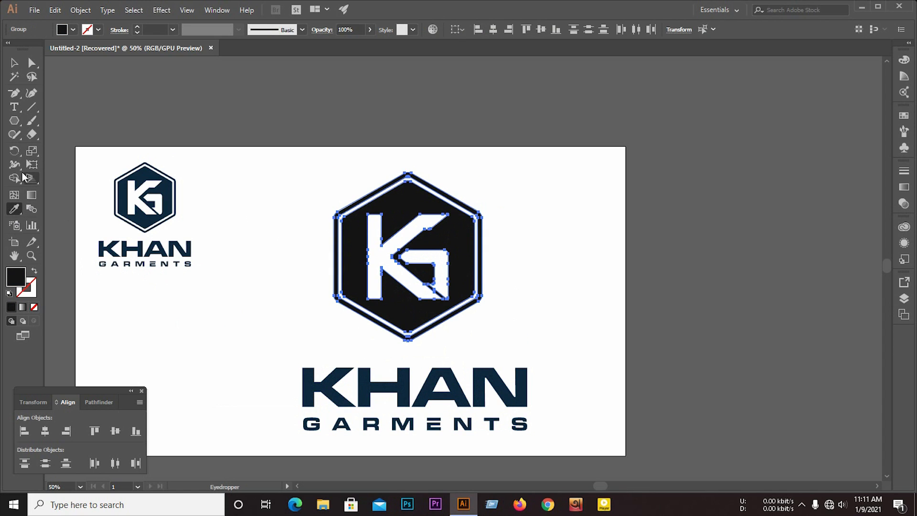
pyautogui.click(325, 387)
pyautogui.press('v')
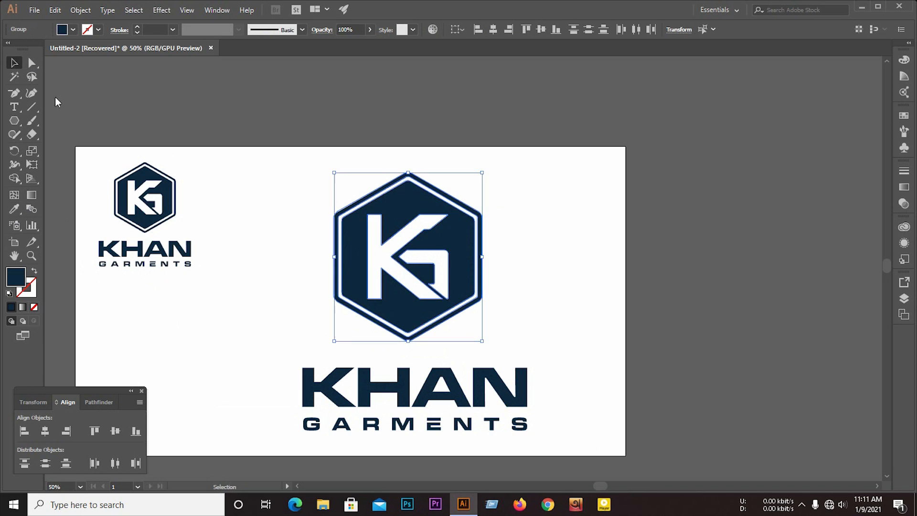
# Ungroup the navy emblem and compare it closely with the reference logo.
pyautogui.rightClick(366, 201)
pyautogui.click(399, 283)
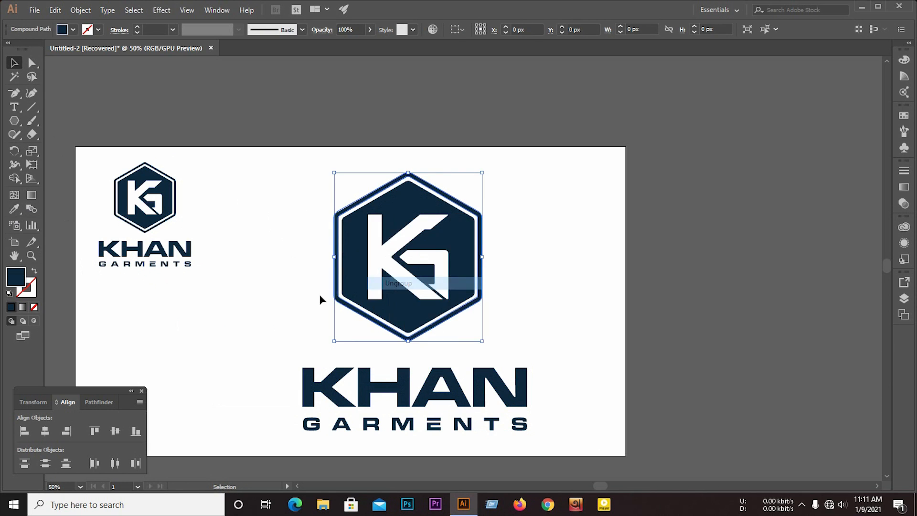
pyautogui.hotkey('ctrl', '1')
pyautogui.click(10, 210)
pyautogui.scroll(-2, 440, 293)
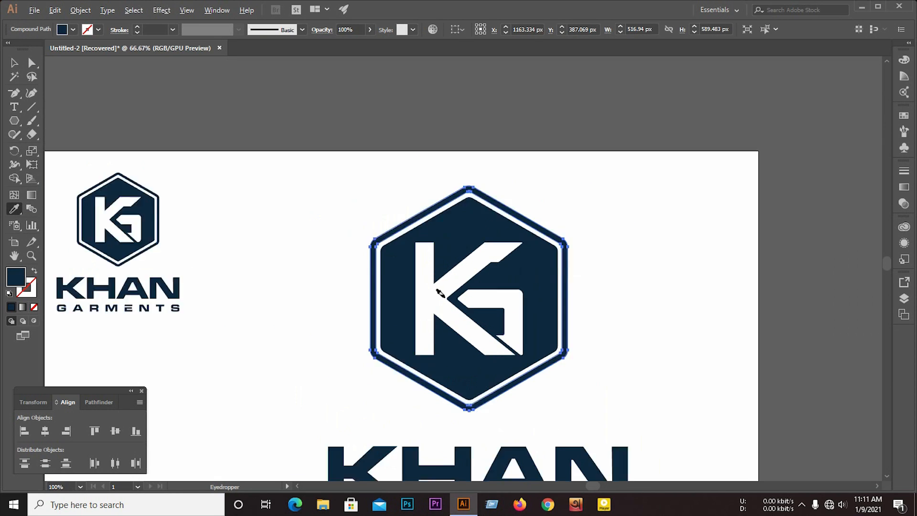
pyautogui.scroll(4, 213, 209)
pyautogui.click(13, 63)
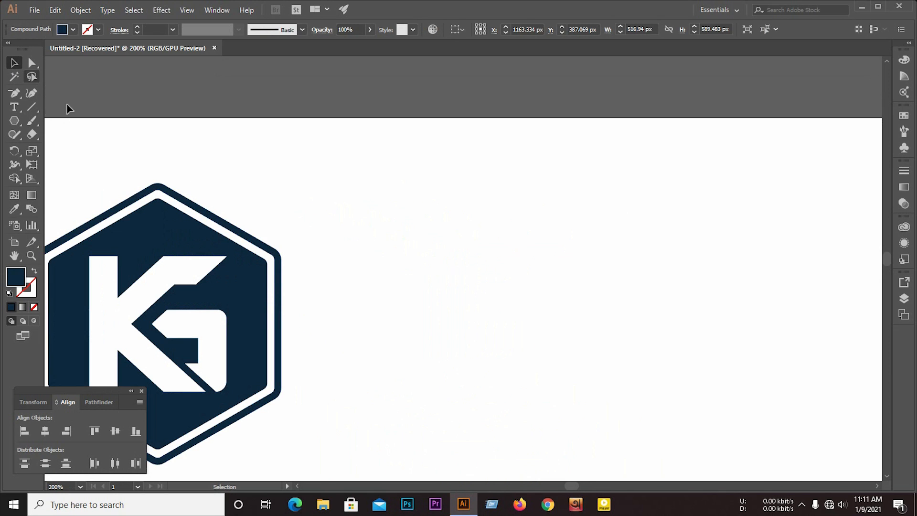
pyautogui.click(68, 105)
pyautogui.scroll(-2, 135, 177)
pyautogui.scroll(-2, 288, 167)
pyautogui.scroll(-1, 321, 243)
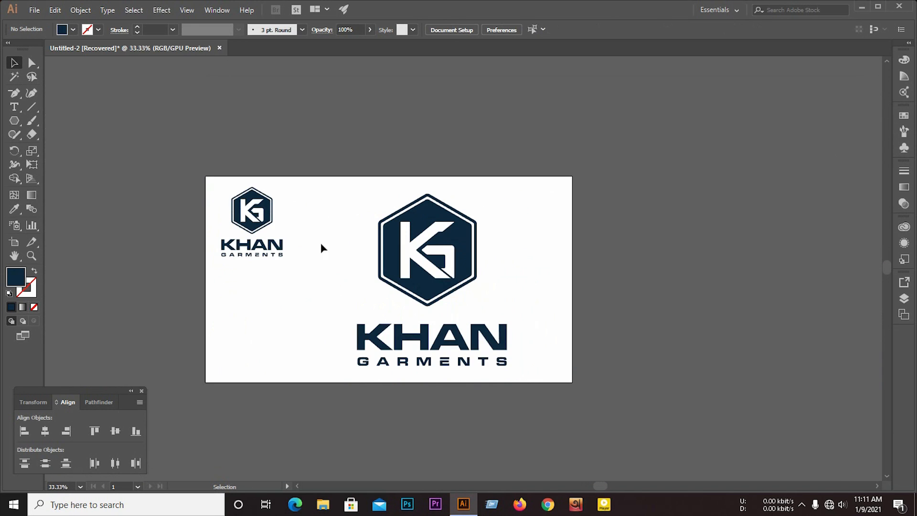
# Move the KHAN GARMENTS text up close beneath the emblem and center it under the hexagon.
pyautogui.click(430, 337)
pyautogui.moveTo(483, 337); pyautogui.dragTo(478, 324)
pyautogui.click(434, 340)
pyautogui.scroll(2, 433, 330)
pyautogui.scroll(2, 423, 289)
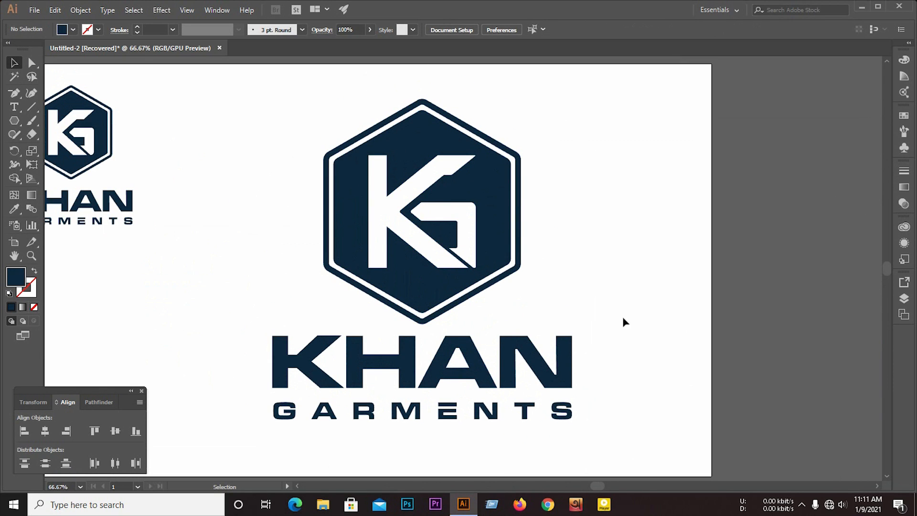
# Switch to Photoshop and open the recent logo mockup file 65_2.psd.
pyautogui.click(415, 510)
pyautogui.scroll(-1, 513, 294)
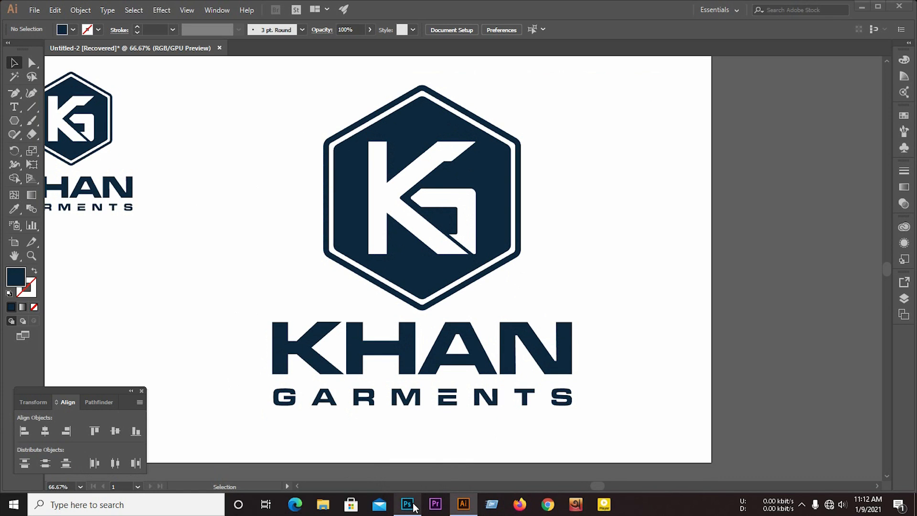
pyautogui.click(862, 5)
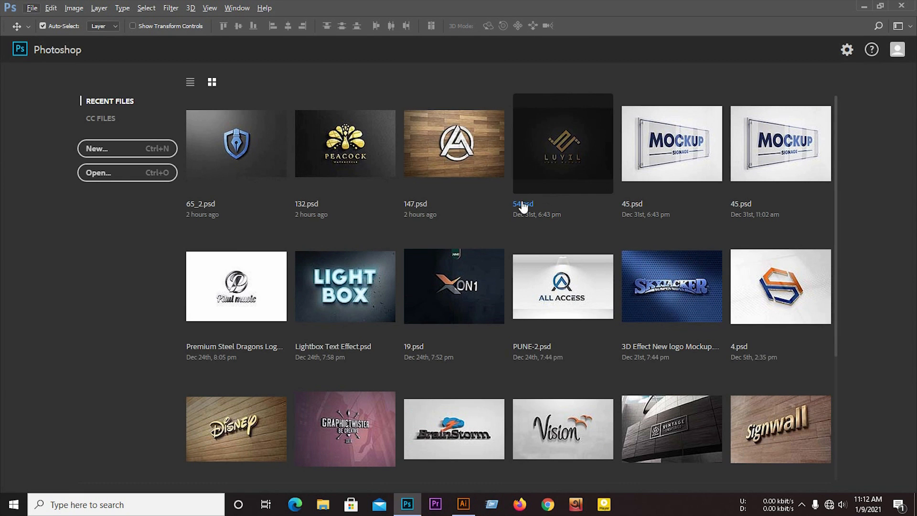
pyautogui.click(235, 153)
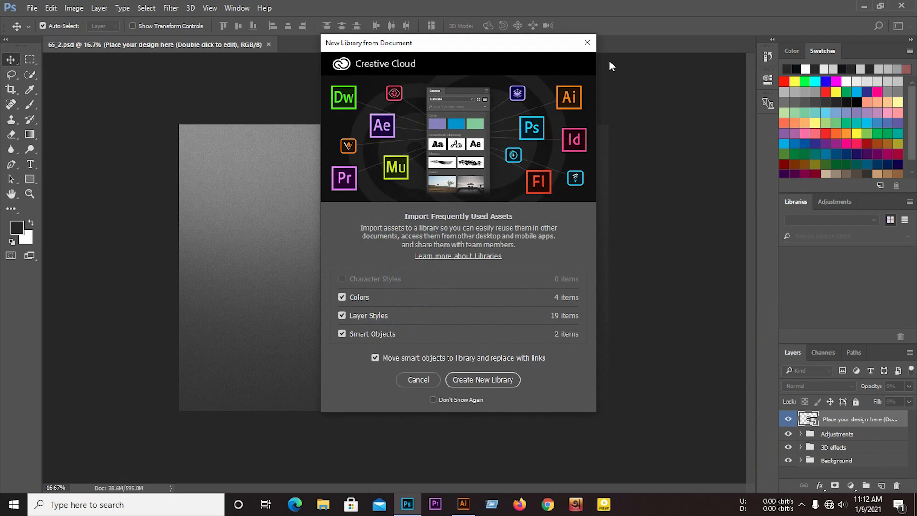
# Dismiss the library offer and place the Illustrator logo into the mockup's Logo Design.psb smart object, scaled to about 35%.
pyautogui.press('Escape')
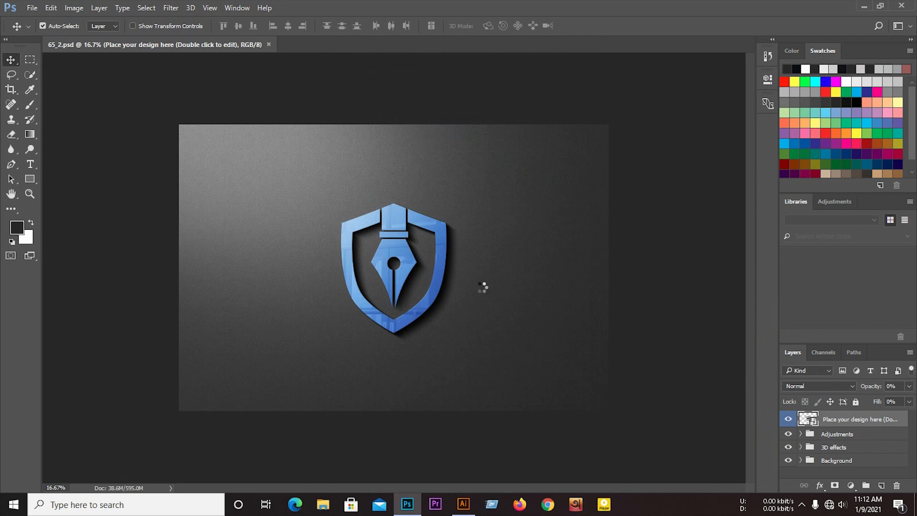
pyautogui.click(461, 506)
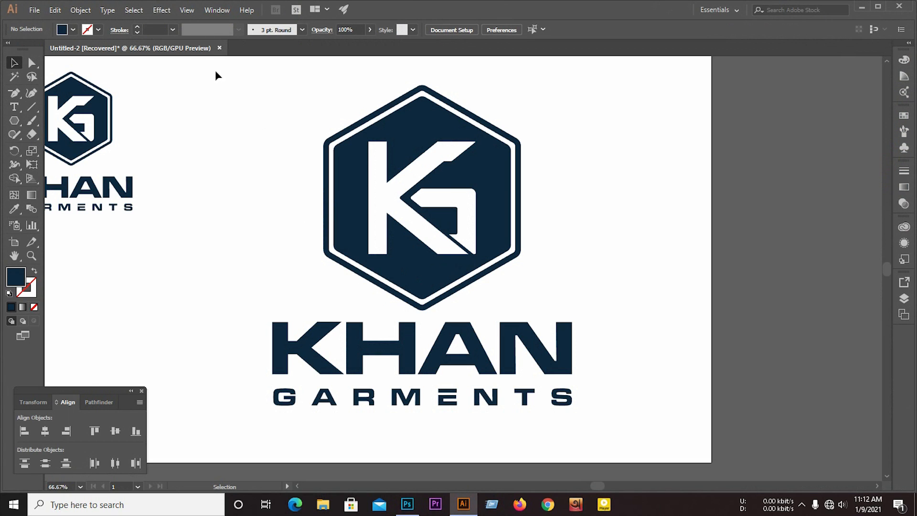
pyautogui.moveTo(216, 72); pyautogui.dragTo(627, 416)
pyautogui.moveTo(516, 206); pyautogui.dragTo(437, 253)
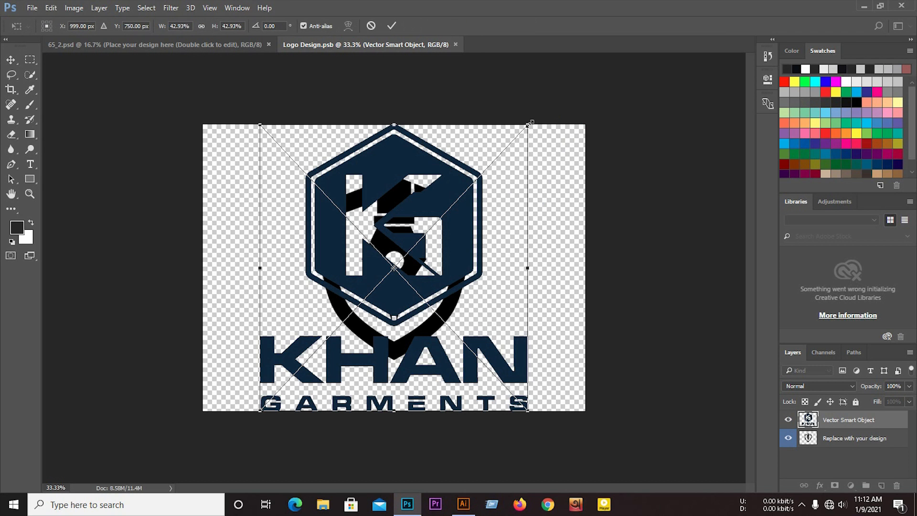
pyautogui.moveTo(530, 123); pyautogui.dragTo(504, 151)
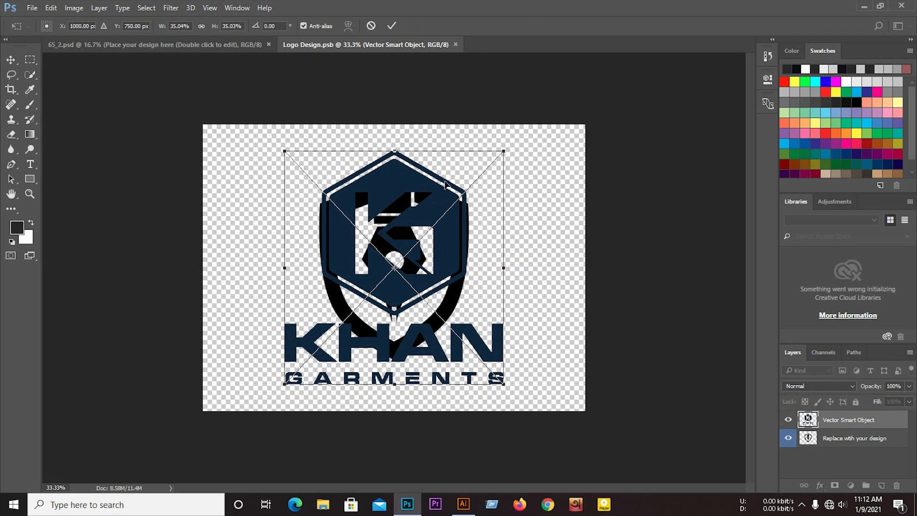
pyautogui.click(391, 26)
# Hide the "Replace with your design" layer, save Logo Design.psb and show the updated 65_2.psd mockup.
pyautogui.click(787, 438)
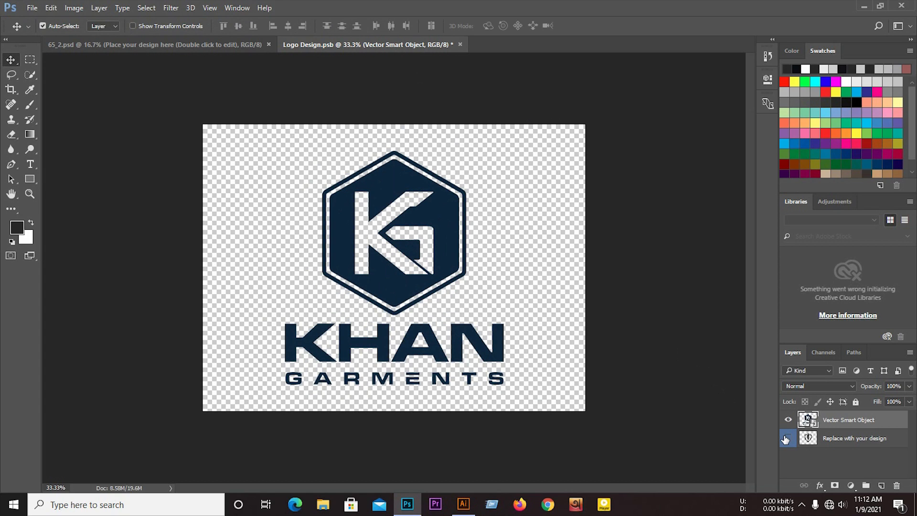
pyautogui.hotkey('ctrl', 's')
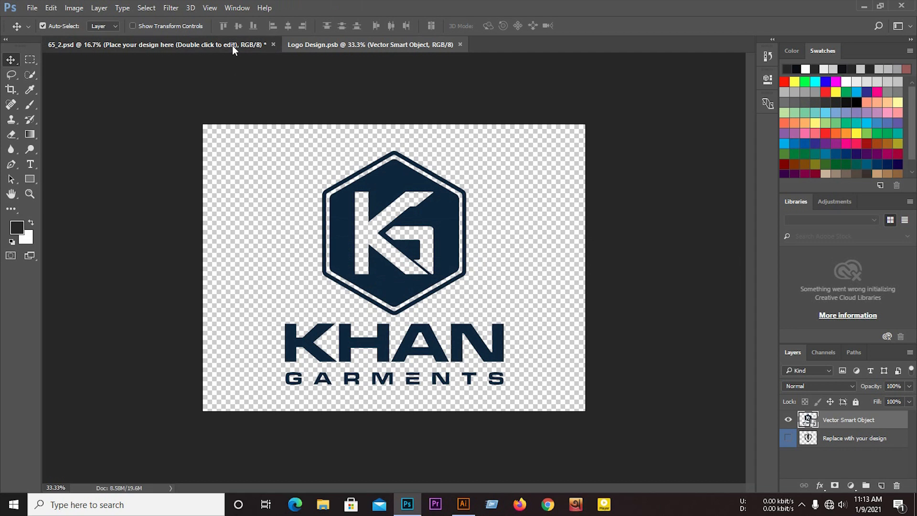
pyautogui.click(231, 45)
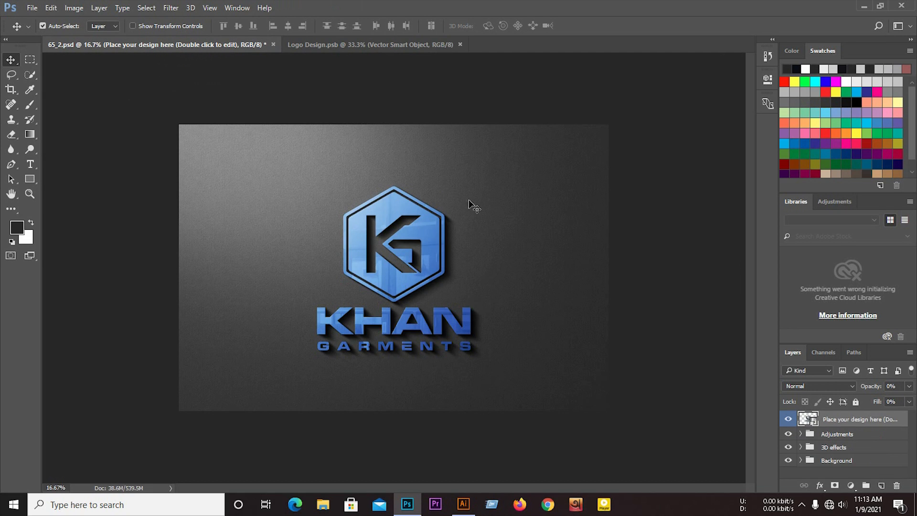
# Switch to Illustrator and draw a closed Pen shape inside the large hexagon that fully surrounds the KG letters.
pyautogui.click(464, 504)
pyautogui.click(539, 233)
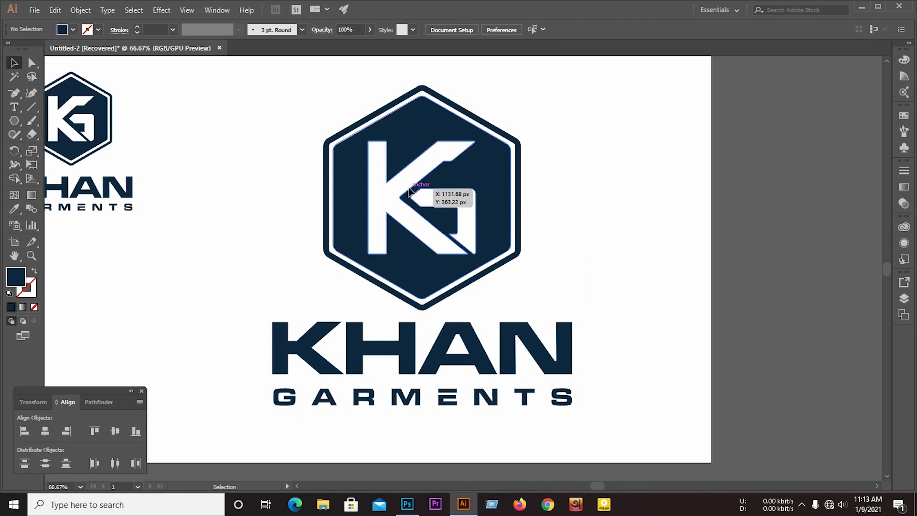
pyautogui.scroll(-1, 385, 200)
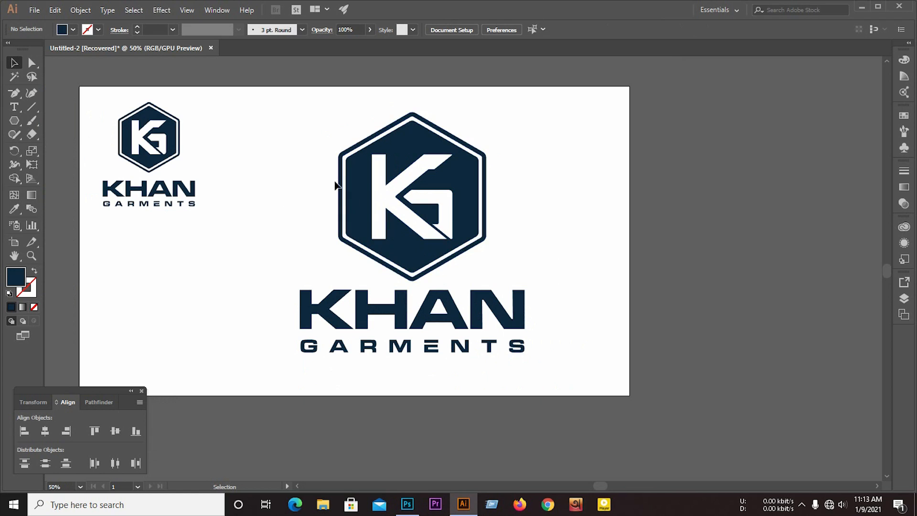
pyautogui.moveTo(18, 98); pyautogui.dragTo(38, 95)
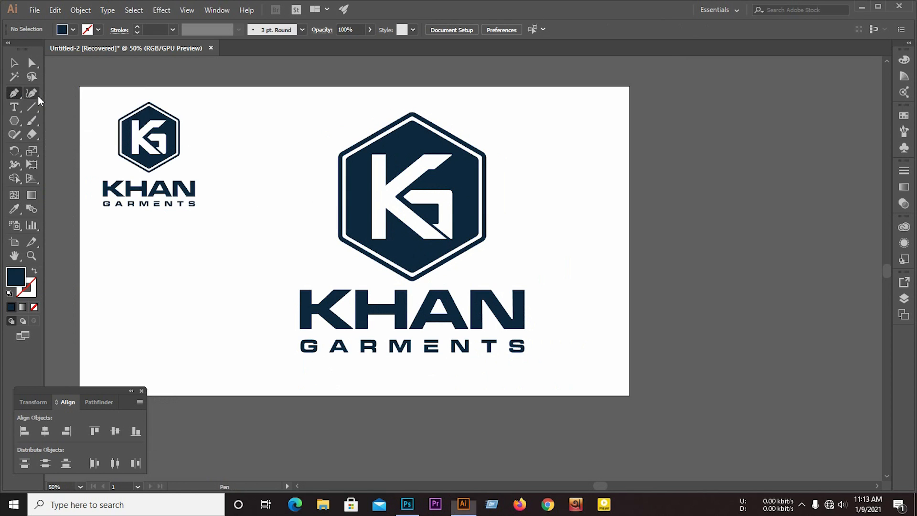
pyautogui.scroll(2, 386, 139)
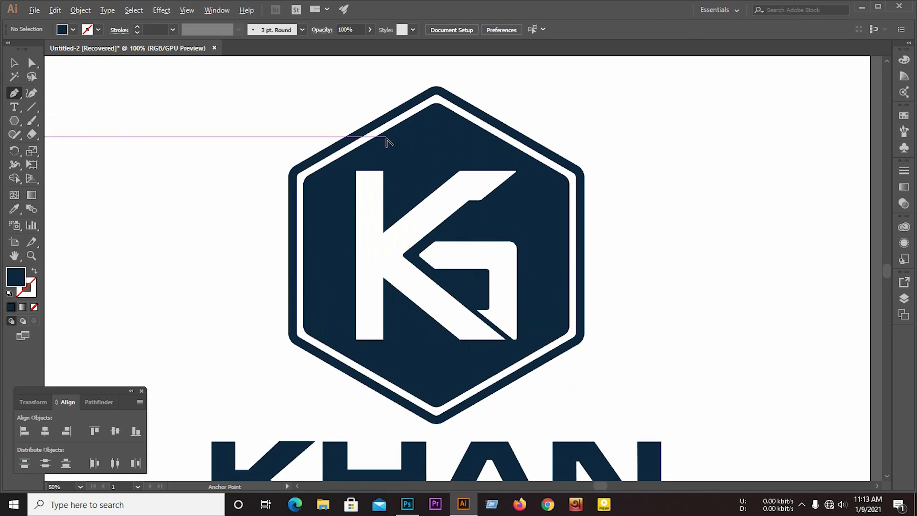
pyautogui.click(339, 166)
pyautogui.click(346, 345)
pyautogui.click(413, 370)
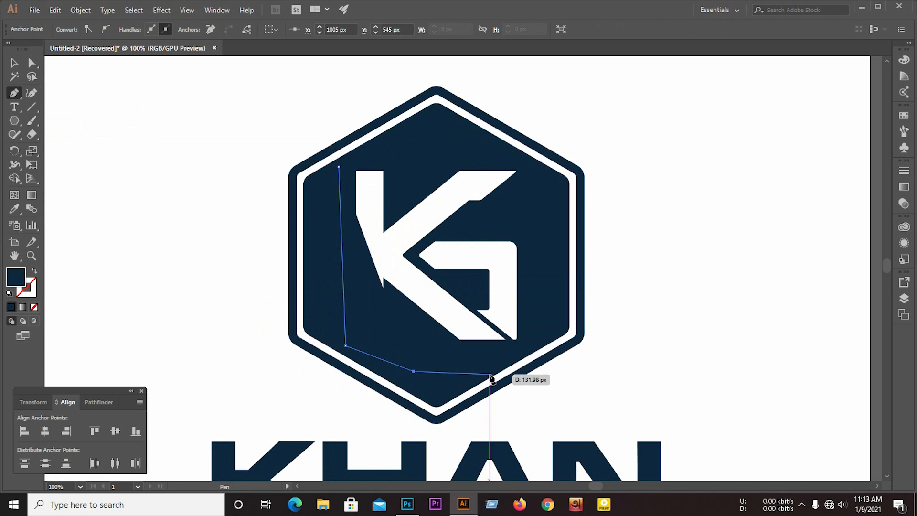
pyautogui.click(512, 359)
pyautogui.click(556, 286)
pyautogui.click(555, 192)
pyautogui.click(479, 144)
pyautogui.click(413, 138)
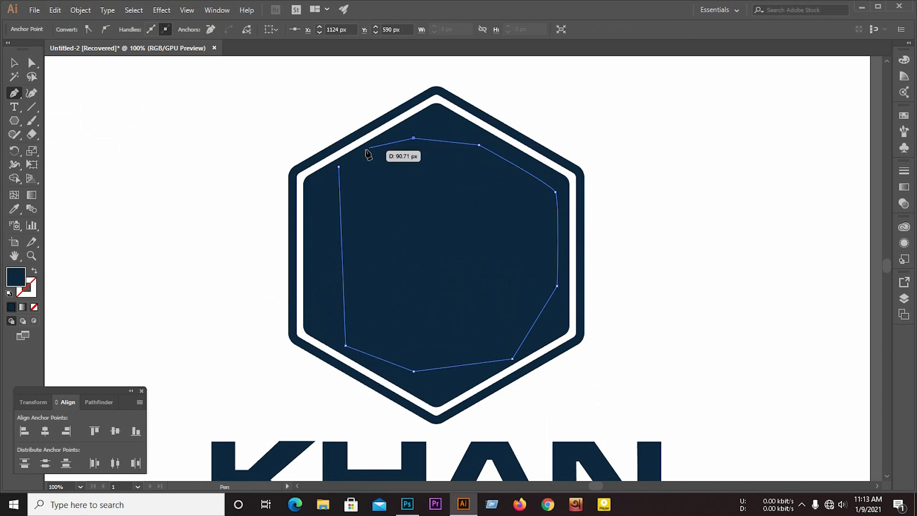
pyautogui.click(338, 166)
# Divide the large KG emblem together with the drawn shape using Pathfinder, and ungroup the resulting pieces.
pyautogui.press('v')
pyautogui.moveTo(226, 141); pyautogui.dragTo(654, 328)
pyautogui.click(96, 402)
pyautogui.click(25, 459)
pyautogui.rightClick(395, 360)
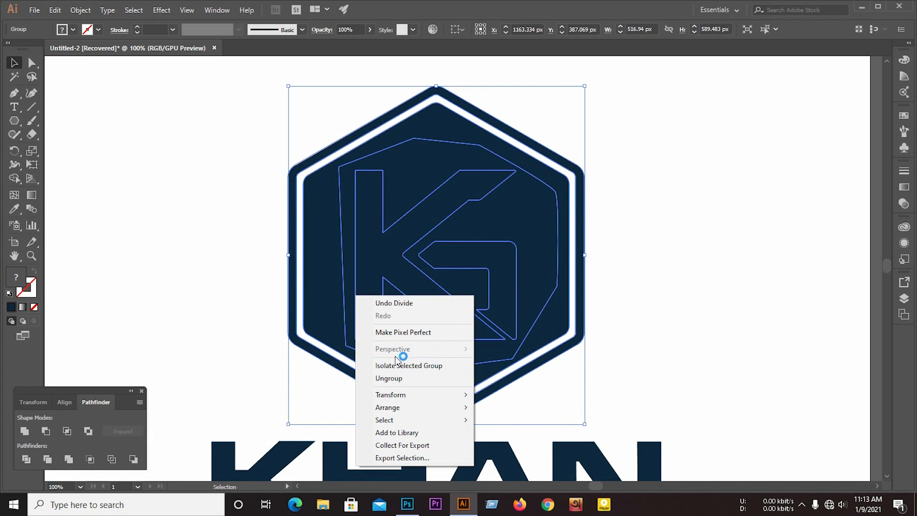
pyautogui.click(389, 377)
pyautogui.hotkey('ctrl', 'shift', 'a')
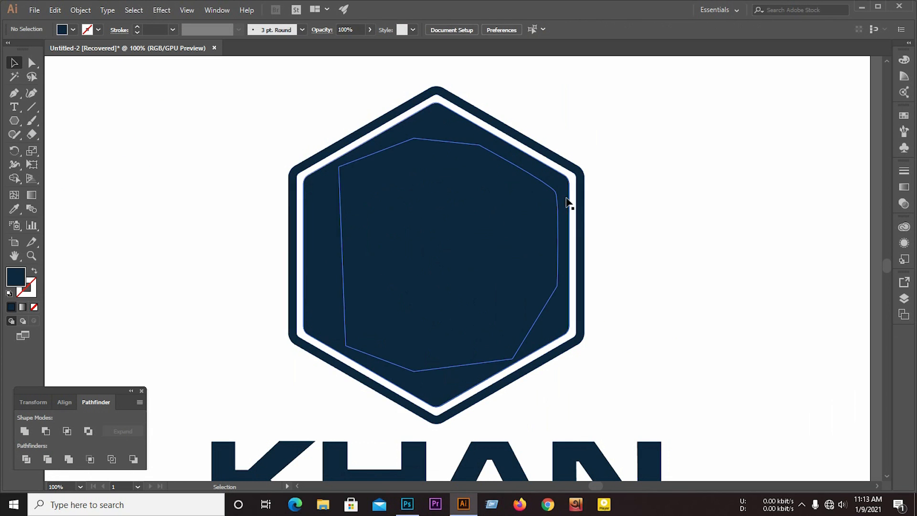
# Delete the filled pieces around the KG letters, leaving solid navy letters inside the outer hexagon outline.
pyautogui.click(548, 204)
pyautogui.press('Delete')
pyautogui.click(554, 191)
pyautogui.press('Delete')
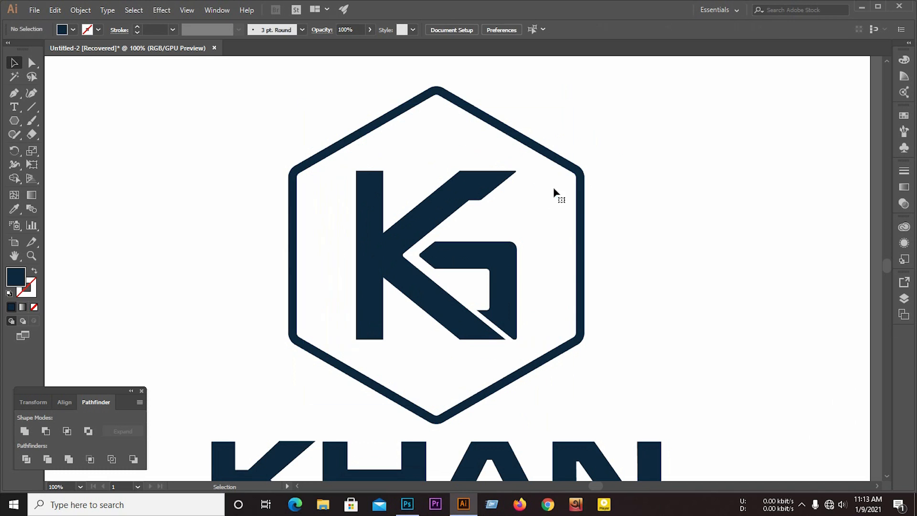
pyautogui.scroll(-2, 459, 158)
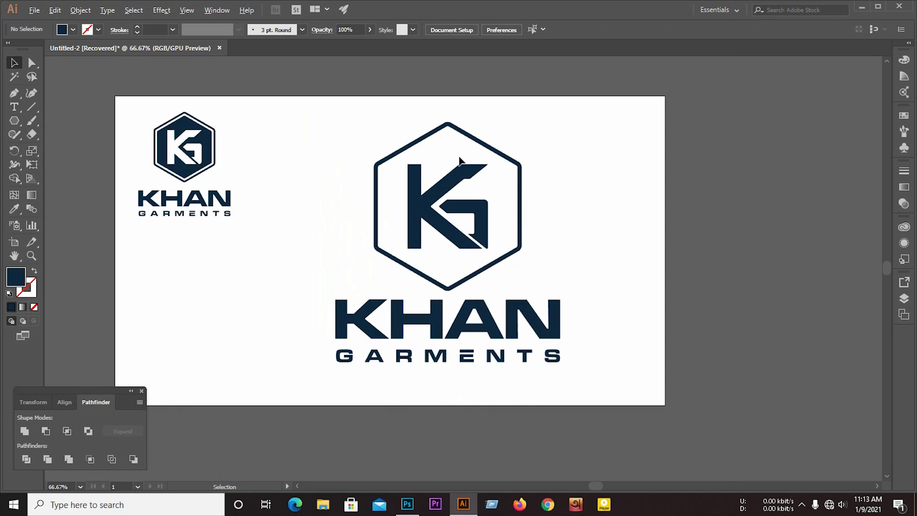
# Scale the outer hexagon outline down slightly around the KG letters, keeping it centered.
pyautogui.click(392, 162)
pyautogui.hotkey('ctrl', 'shift', 'a')
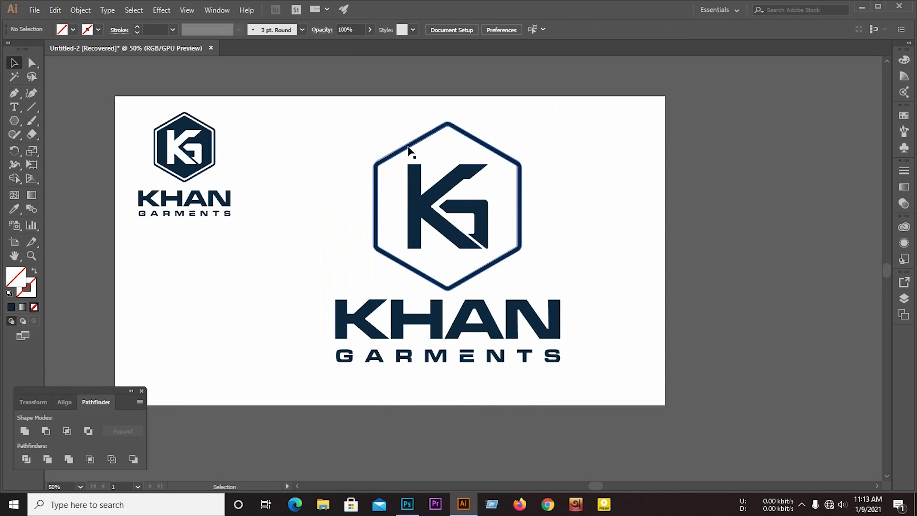
pyautogui.moveTo(324, 139); pyautogui.dragTo(531, 265)
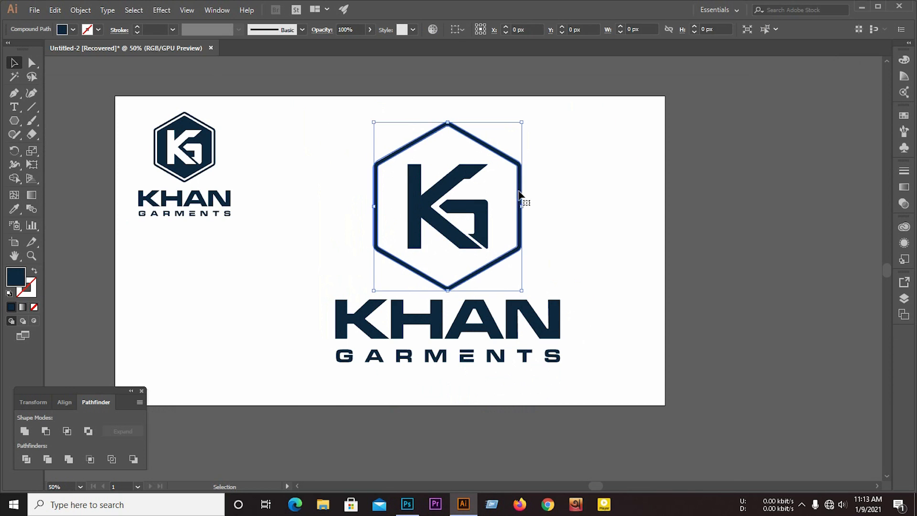
pyautogui.scroll(1, 470, 182)
pyautogui.moveTo(540, 102); pyautogui.dragTo(535, 109)
pyautogui.click(557, 149)
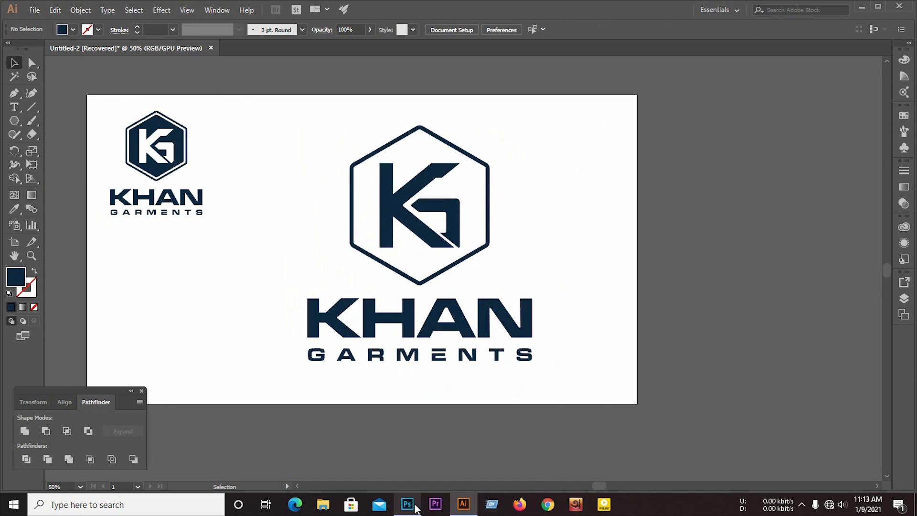
# Place the revised outline logo from Illustrator into Logo Design.psb in Photoshop, scaled down to fit the canvas.
pyautogui.click(407, 504)
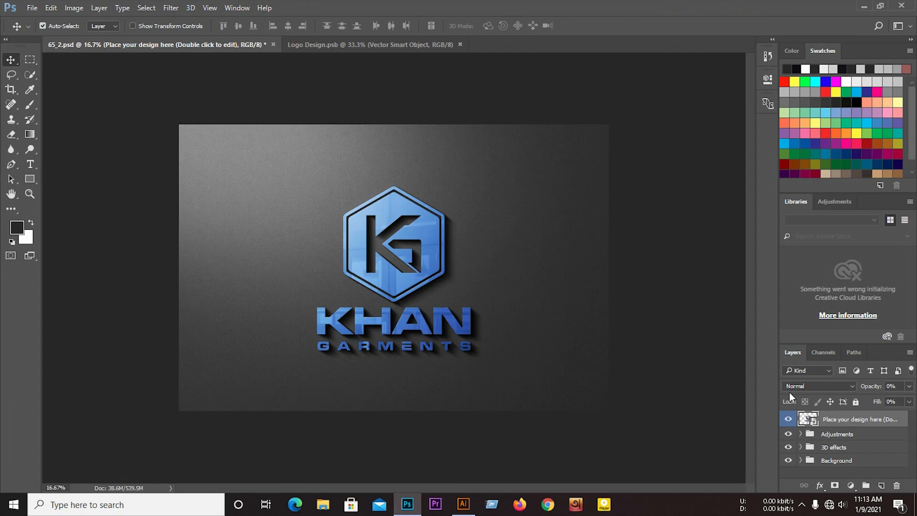
pyautogui.doubleClick(809, 420)
pyautogui.click(463, 504)
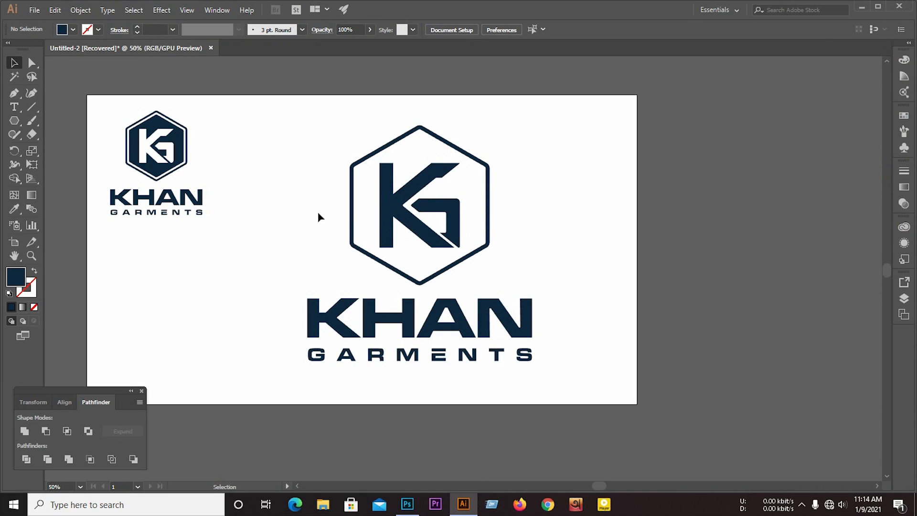
pyautogui.moveTo(462, 230); pyautogui.dragTo(405, 254)
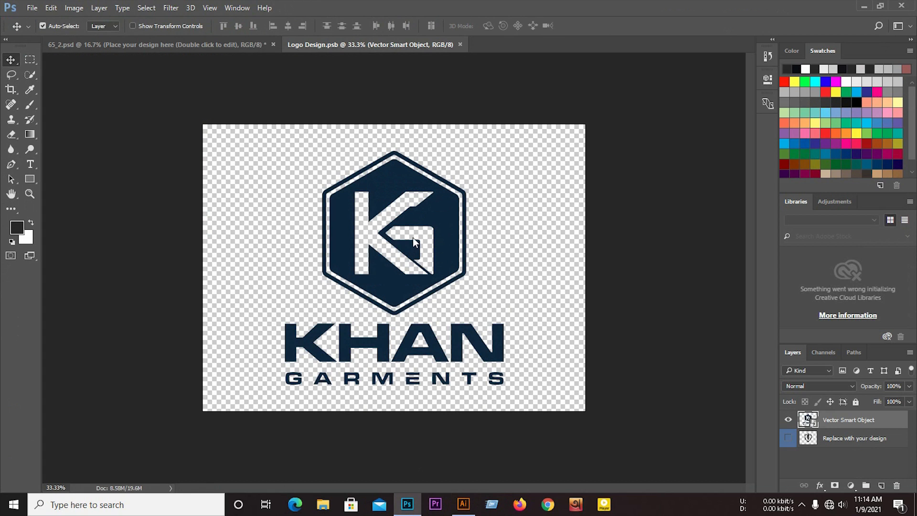
pyautogui.moveTo(530, 126); pyautogui.dragTo(509, 148)
pyautogui.click(391, 26)
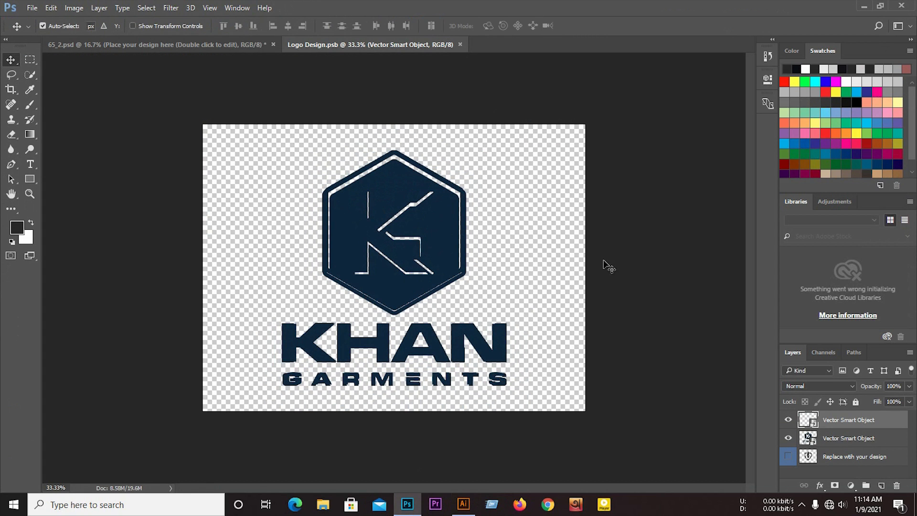
# Hide the earlier filled-emblem logo layer, save Logo Design.psb and inspect the updated 65_2.psd mockup.
pyautogui.click(788, 438)
pyautogui.hotkey('ctrl', 's')
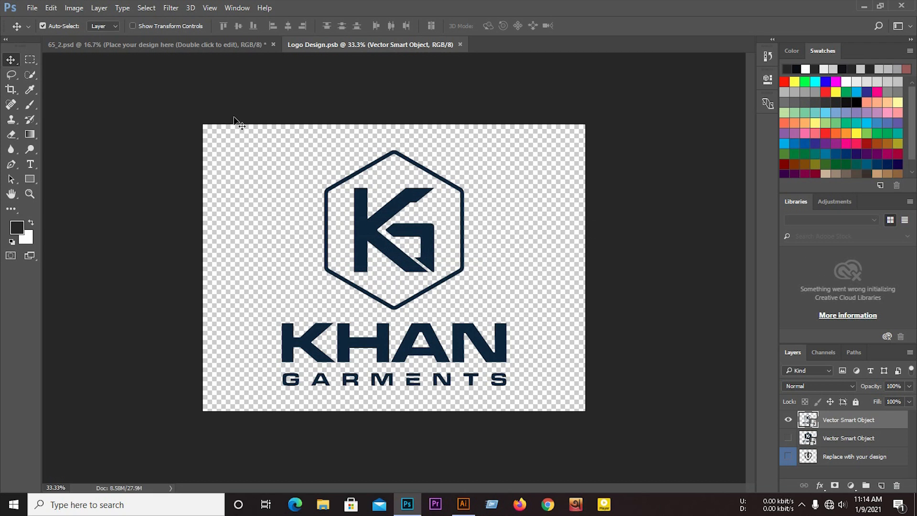
pyautogui.click(231, 46)
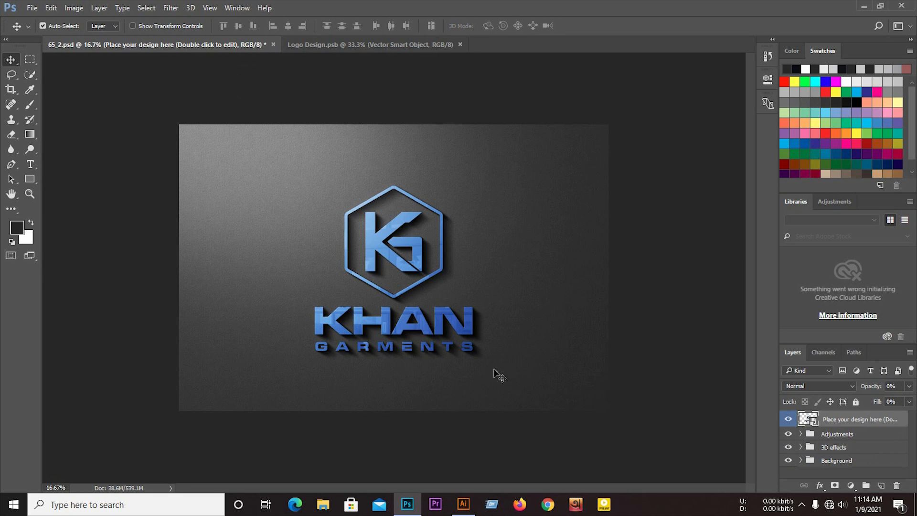
pyautogui.scroll(2, 348, 258)
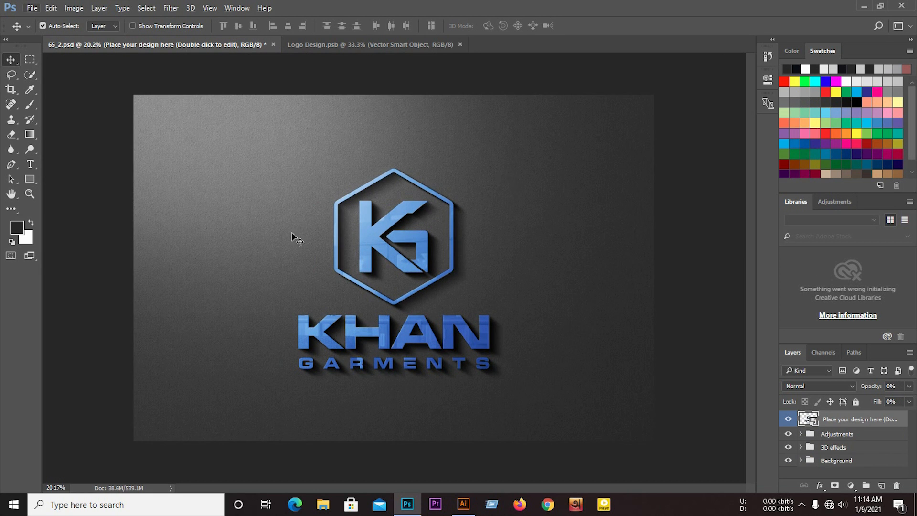
pyautogui.click(802, 505)
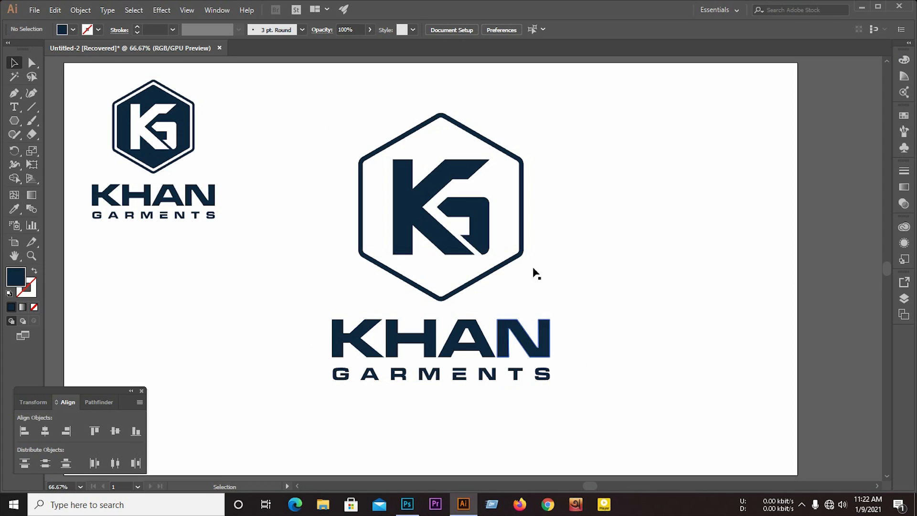
# Move the whole large logo slightly right on the artboard, and open the recent mockup 54.psd in Photoshop, dismissing the library offer.
pyautogui.moveTo(298, 103); pyautogui.dragTo(586, 399)
pyautogui.moveTo(460, 205); pyautogui.dragTo(497, 199)
pyautogui.click(417, 508)
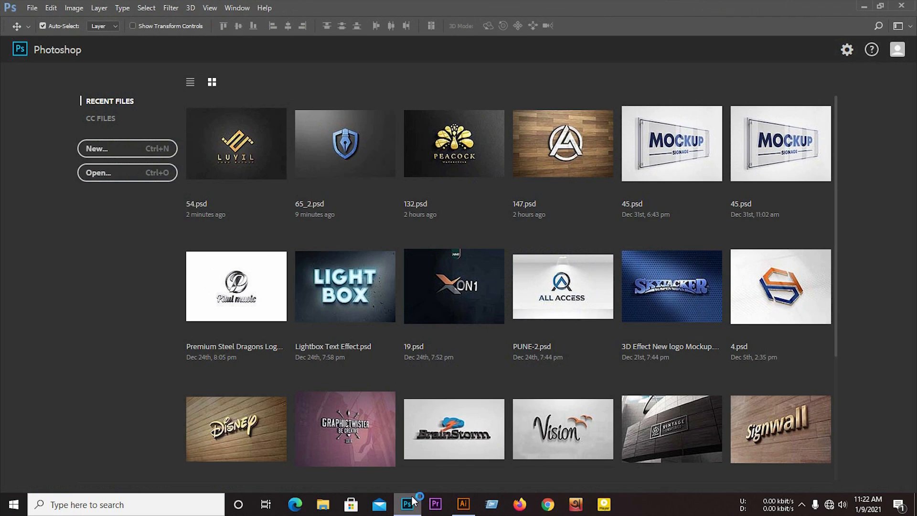
pyautogui.click(244, 152)
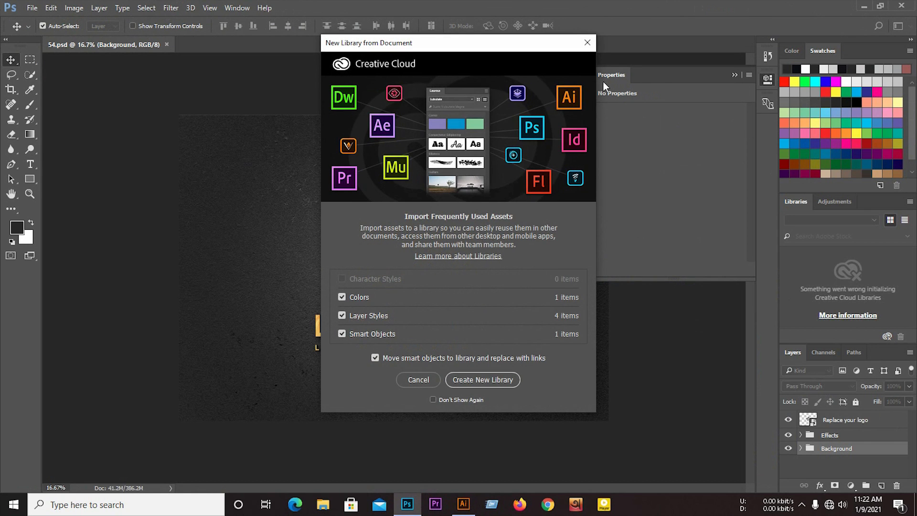
pyautogui.click(591, 46)
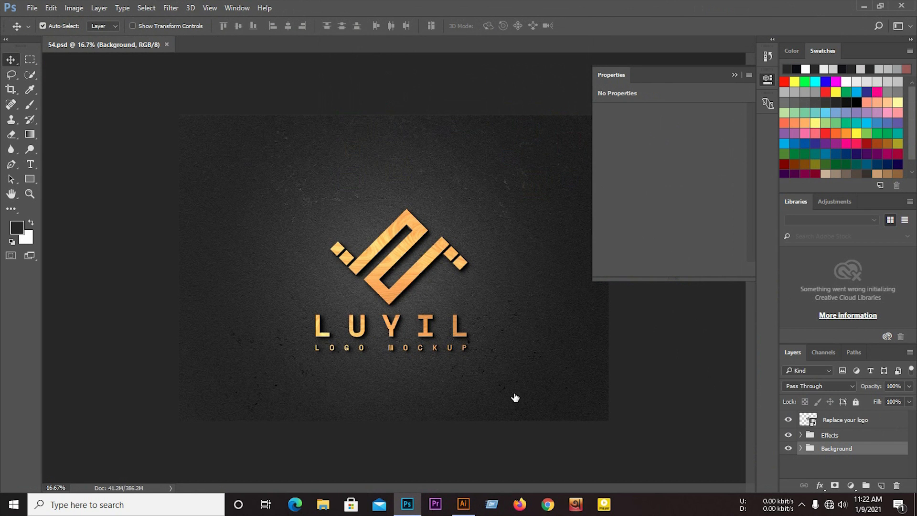
# Place the logo from Illustrator into the mockup's jinia copy 13.psb smart object, scaled down and centered on the canvas.
pyautogui.click(464, 505)
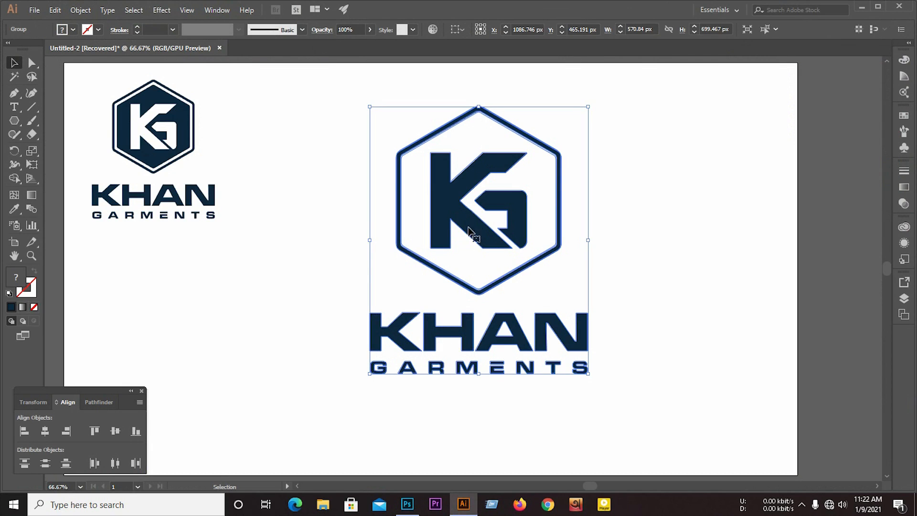
pyautogui.moveTo(468, 231); pyautogui.dragTo(400, 258)
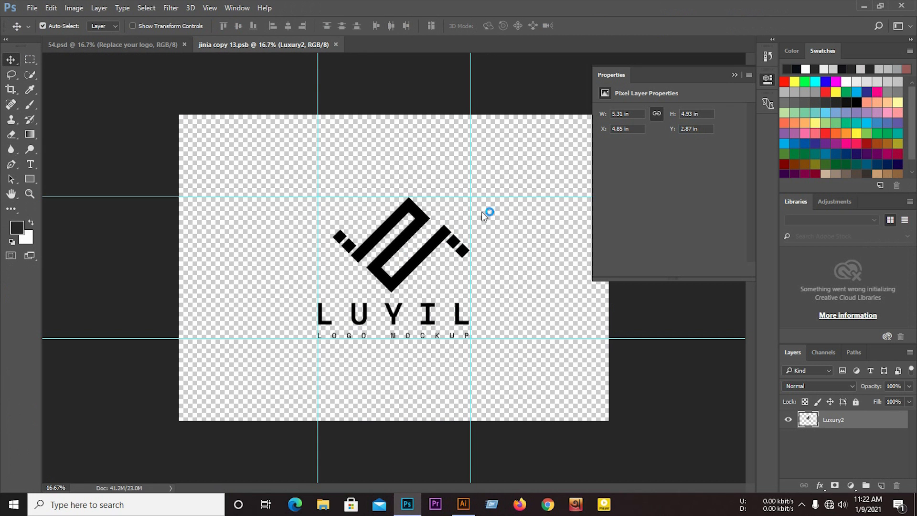
pyautogui.moveTo(555, 137); pyautogui.dragTo(555, 137)
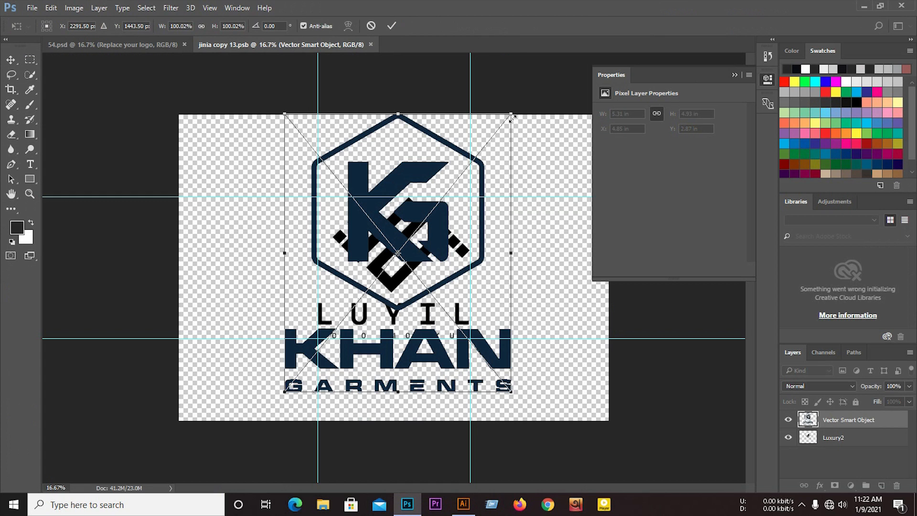
pyautogui.moveTo(511, 116); pyautogui.dragTo(489, 143)
pyautogui.moveTo(408, 223)
pyautogui.mouseDown()
pyautogui.moveTo(416, 245)
pyautogui.moveTo(403, 234)
pyautogui.mouseUp()
pyautogui.click(391, 25)
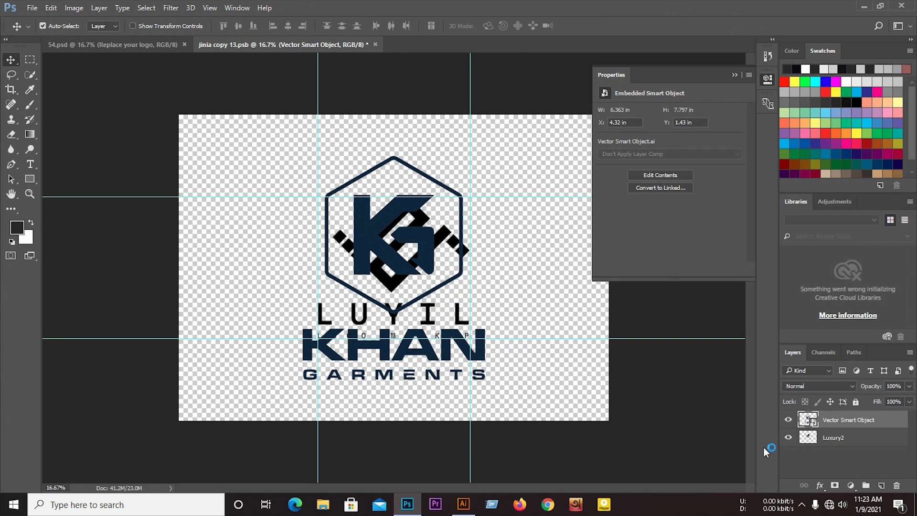
# Hide the Luxury2 placeholder layer, save jinia copy 13.psb and inspect the updated 54.psd mockup.
pyautogui.click(788, 439)
pyautogui.hotkey('ctrl', 's')
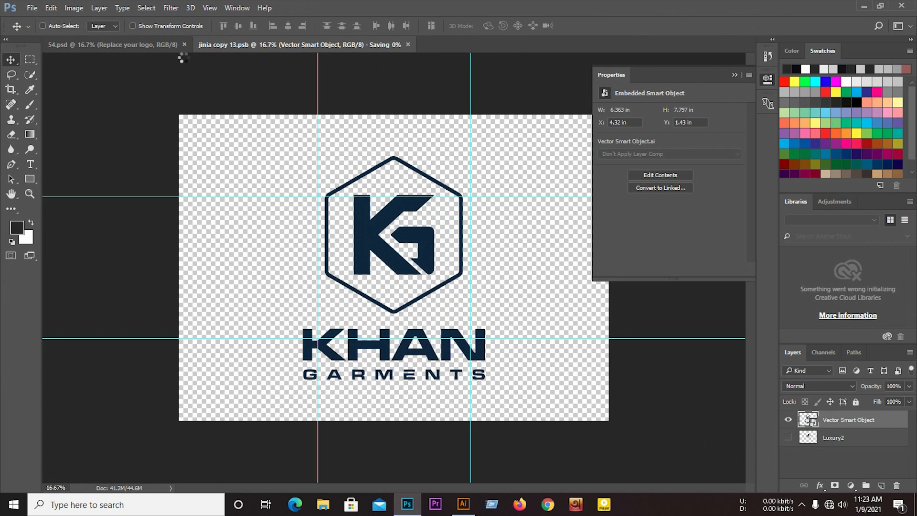
pyautogui.click(147, 46)
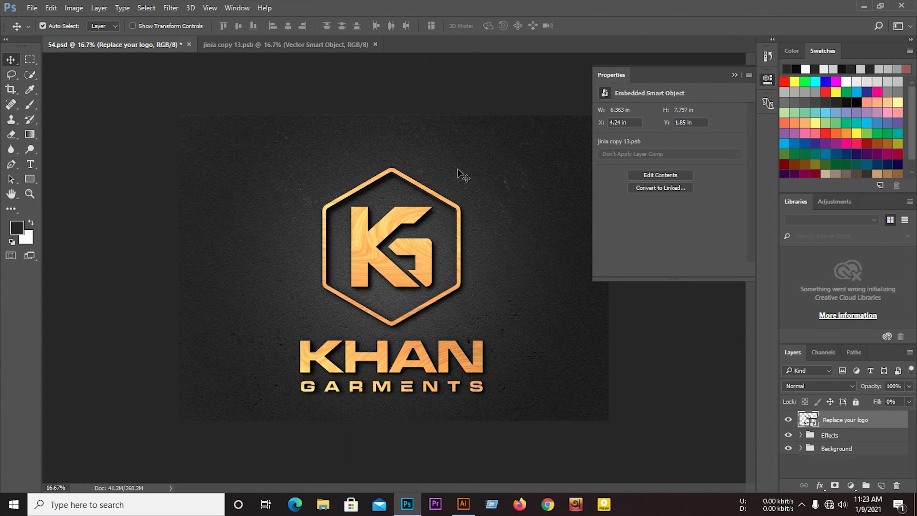
pyautogui.scroll(2, 343, 280)
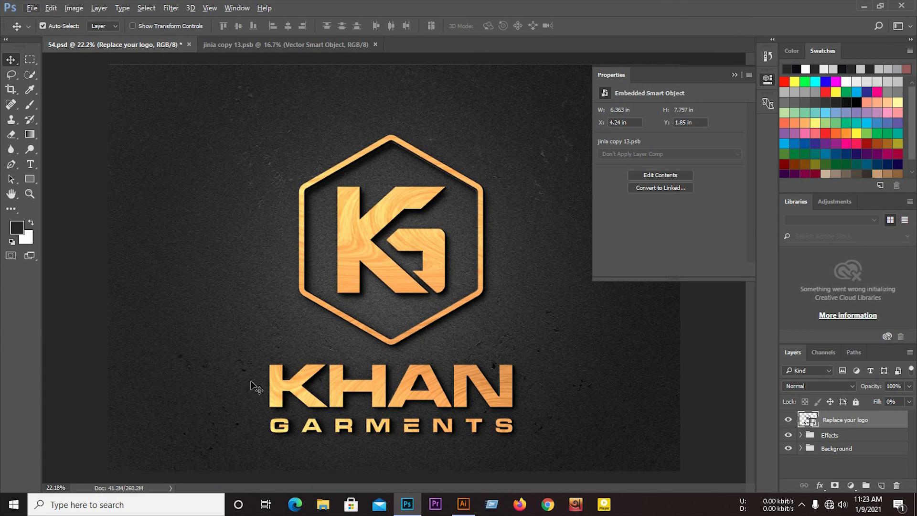